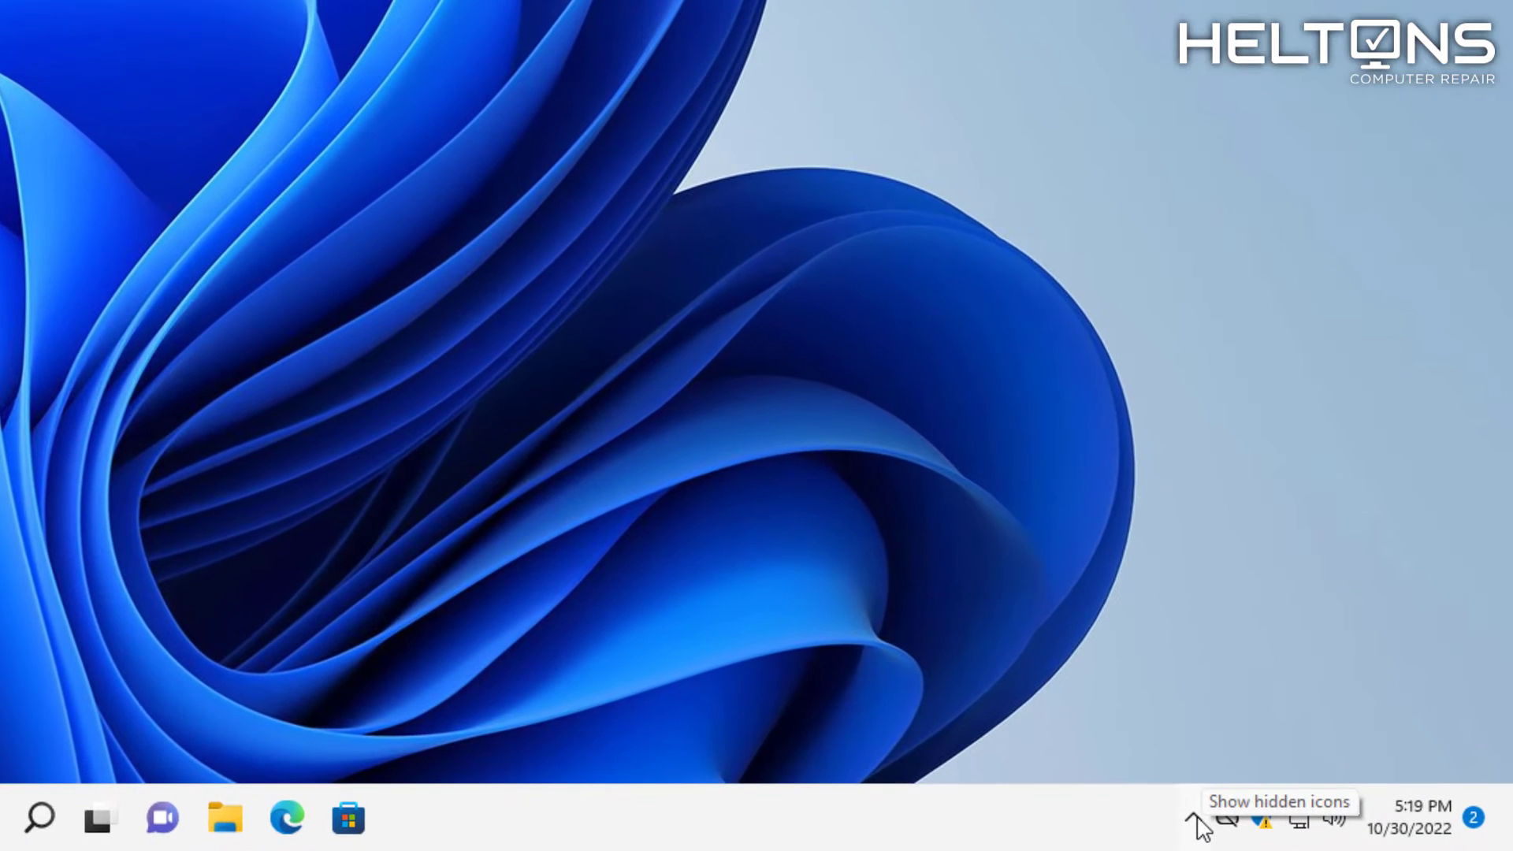
- Quit Microsoft Teams from its icon among the hidden tray icons
left_click(1190, 825)
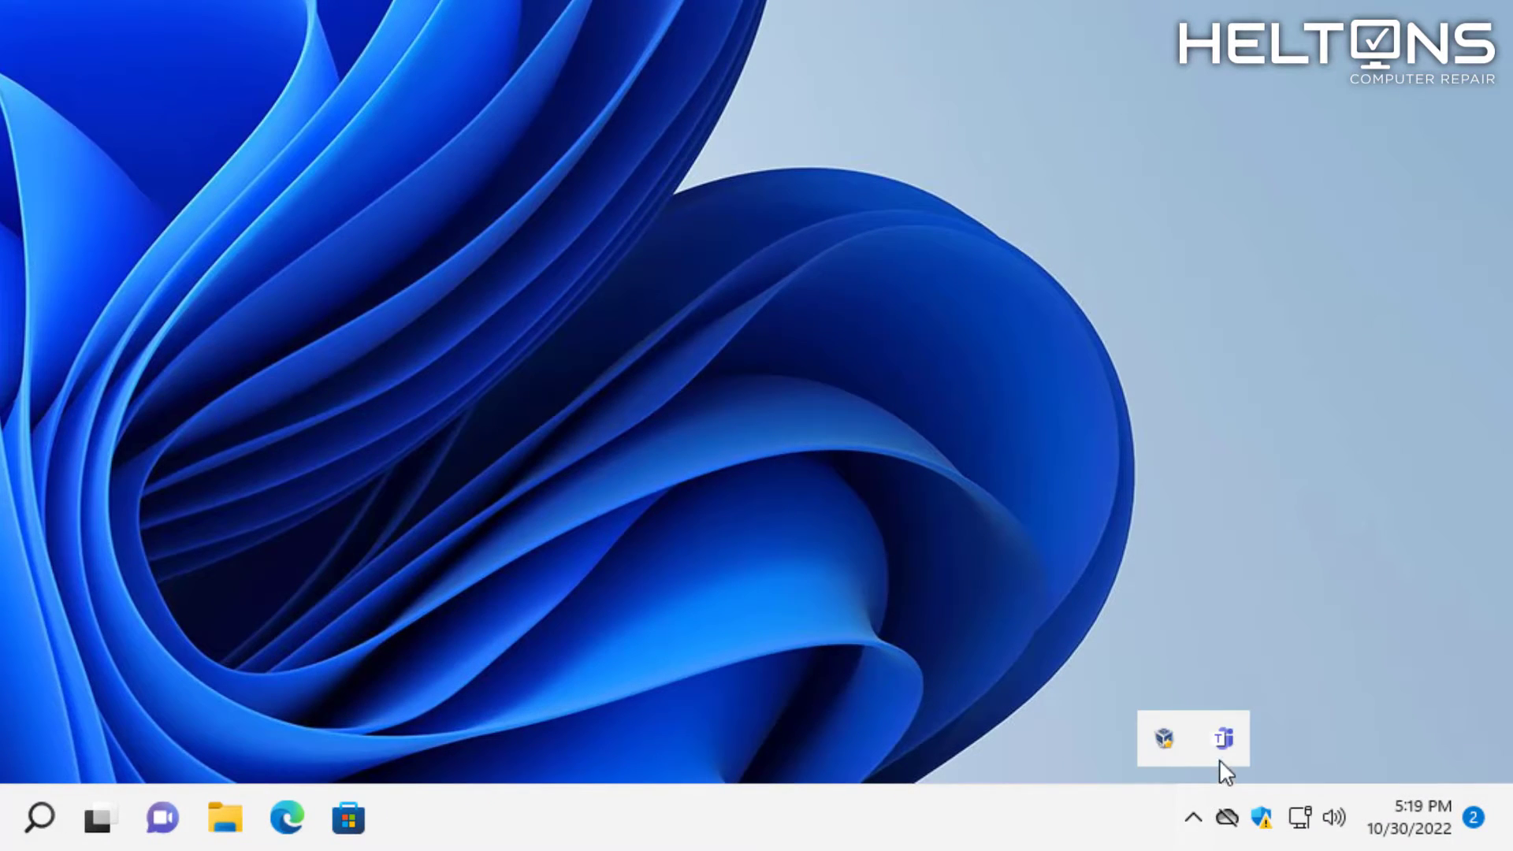
left_click(1191, 825)
left_click(1191, 826)
right_click(1226, 737)
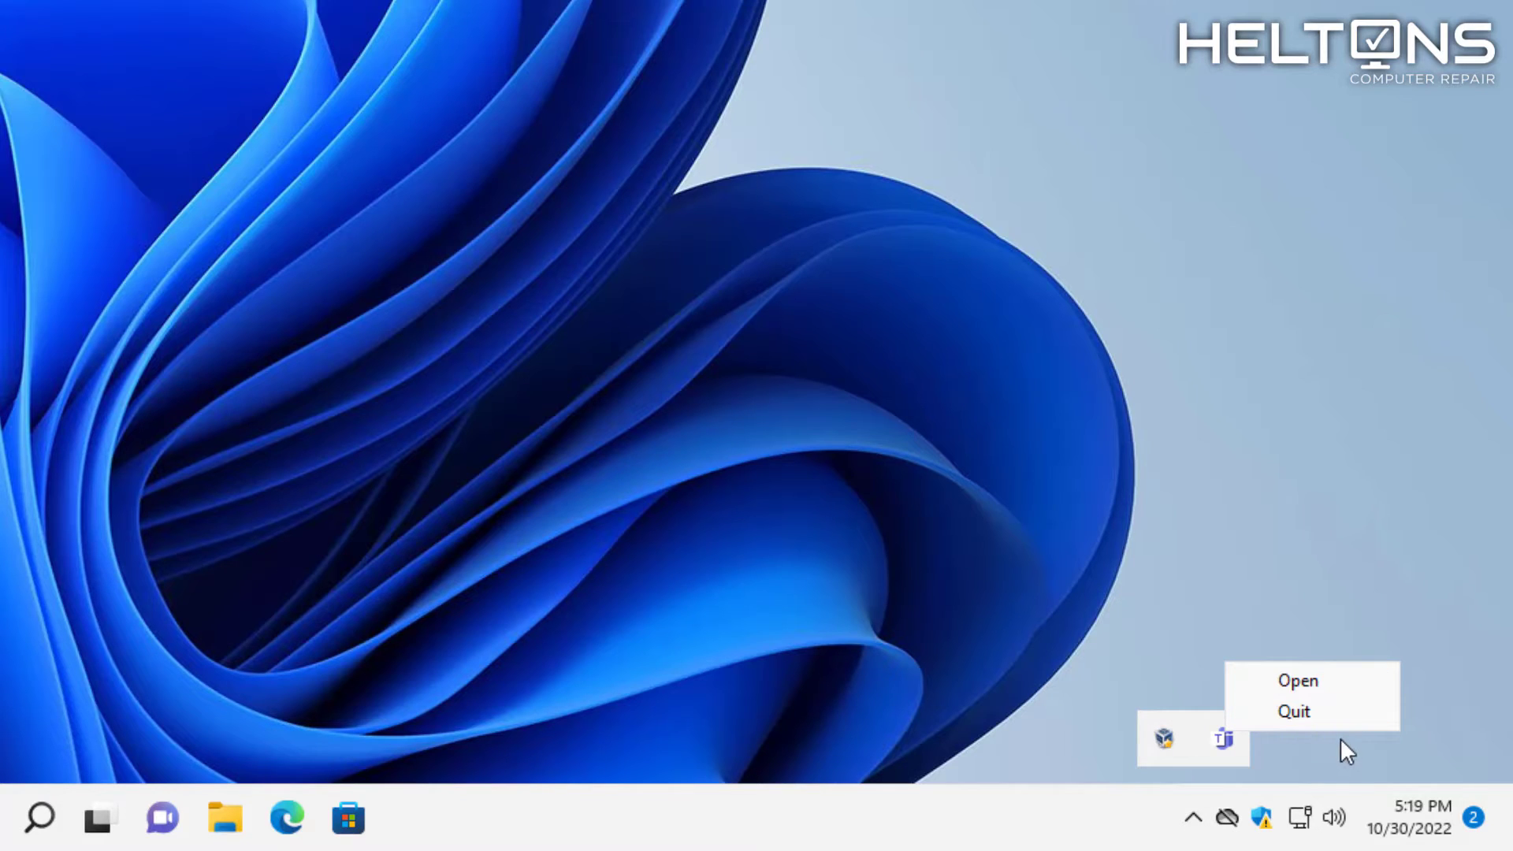
left_click(1343, 717)
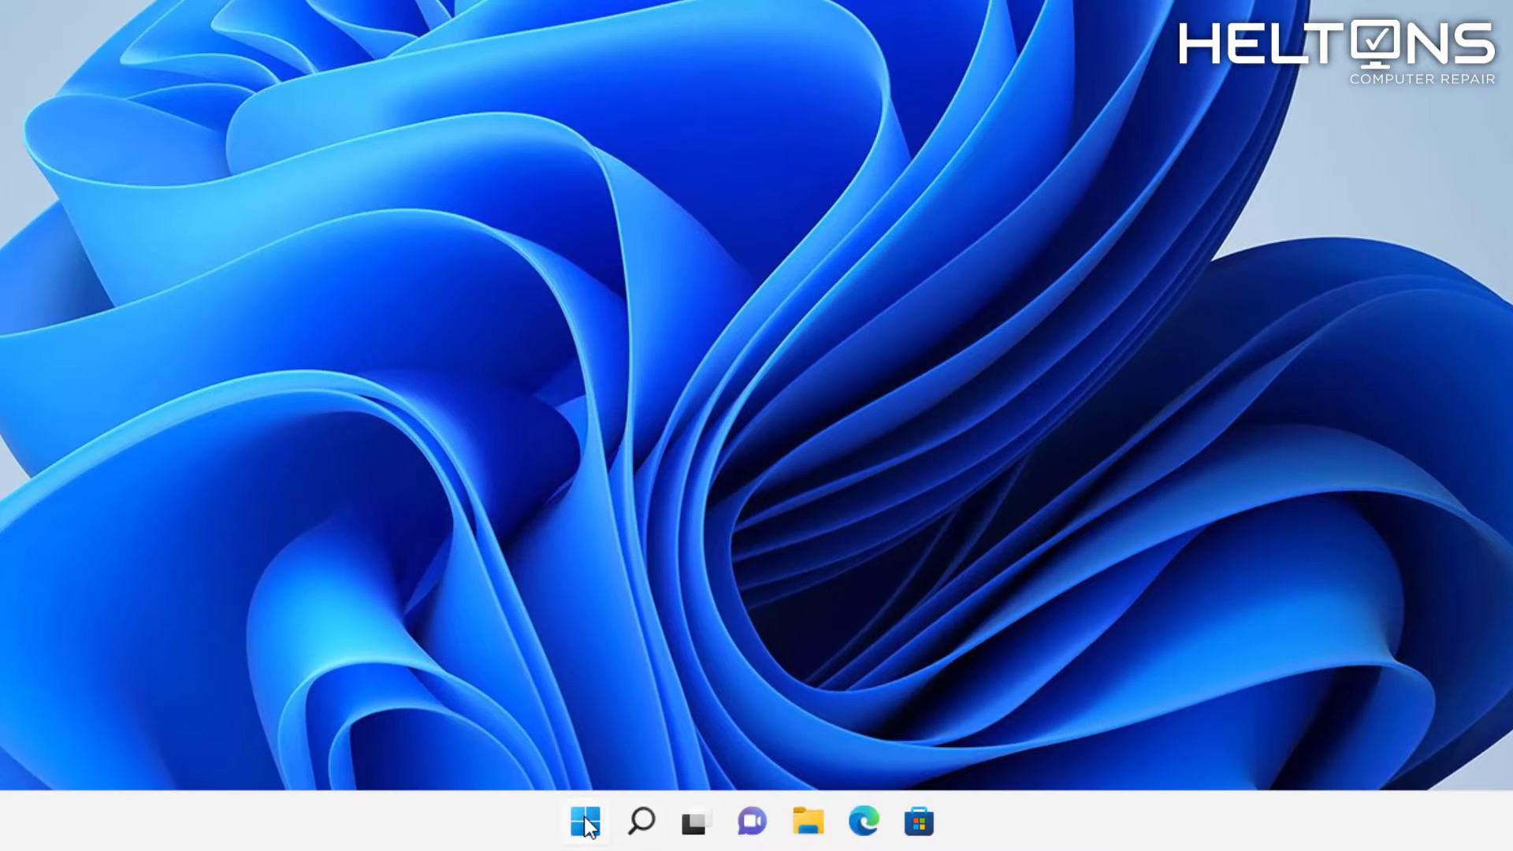
right_click(585, 820)
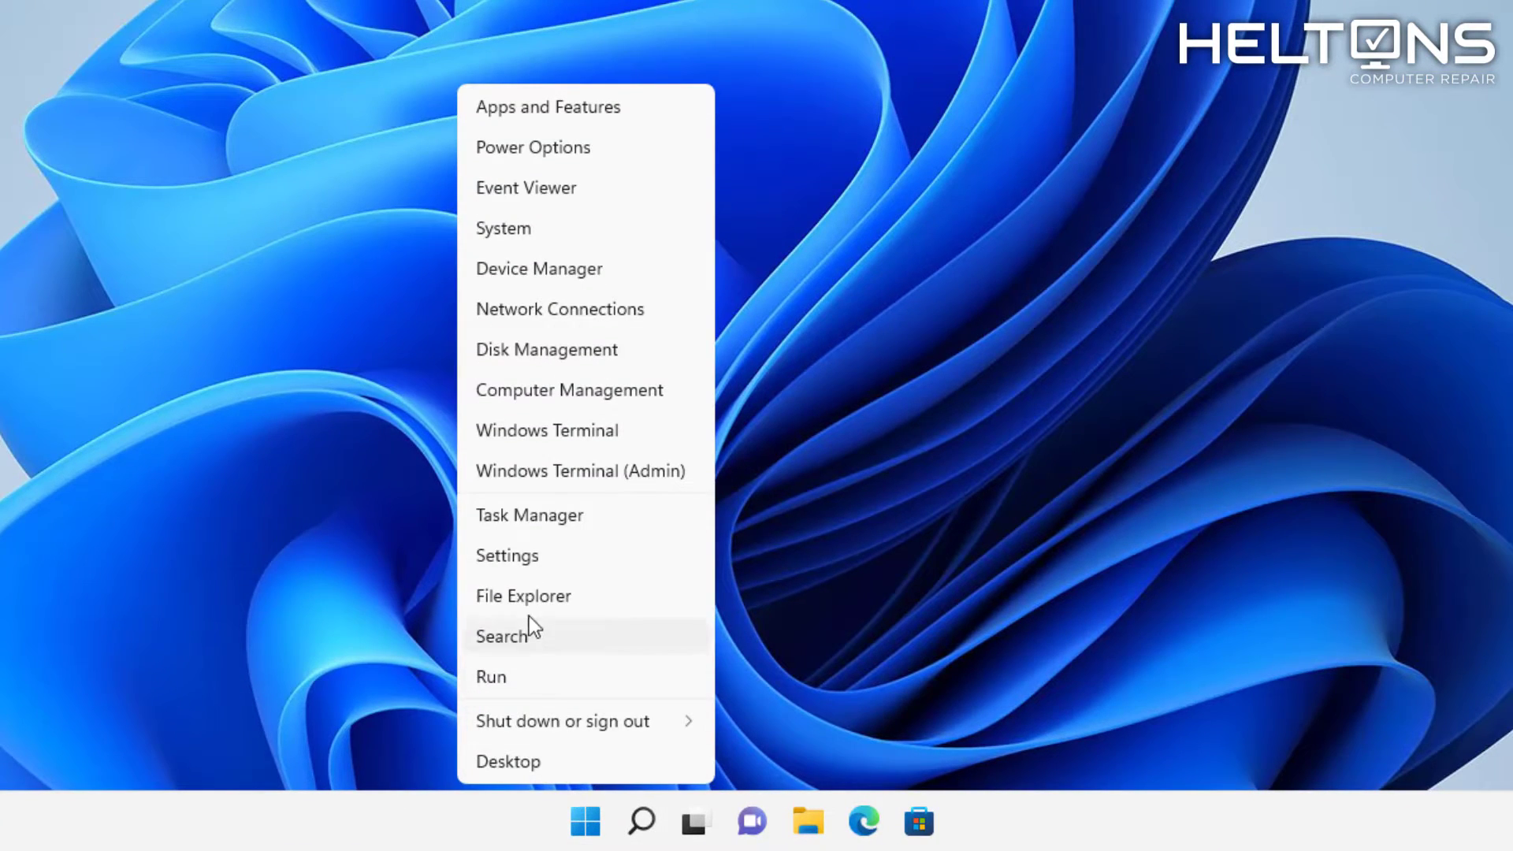
left_click(541, 517)
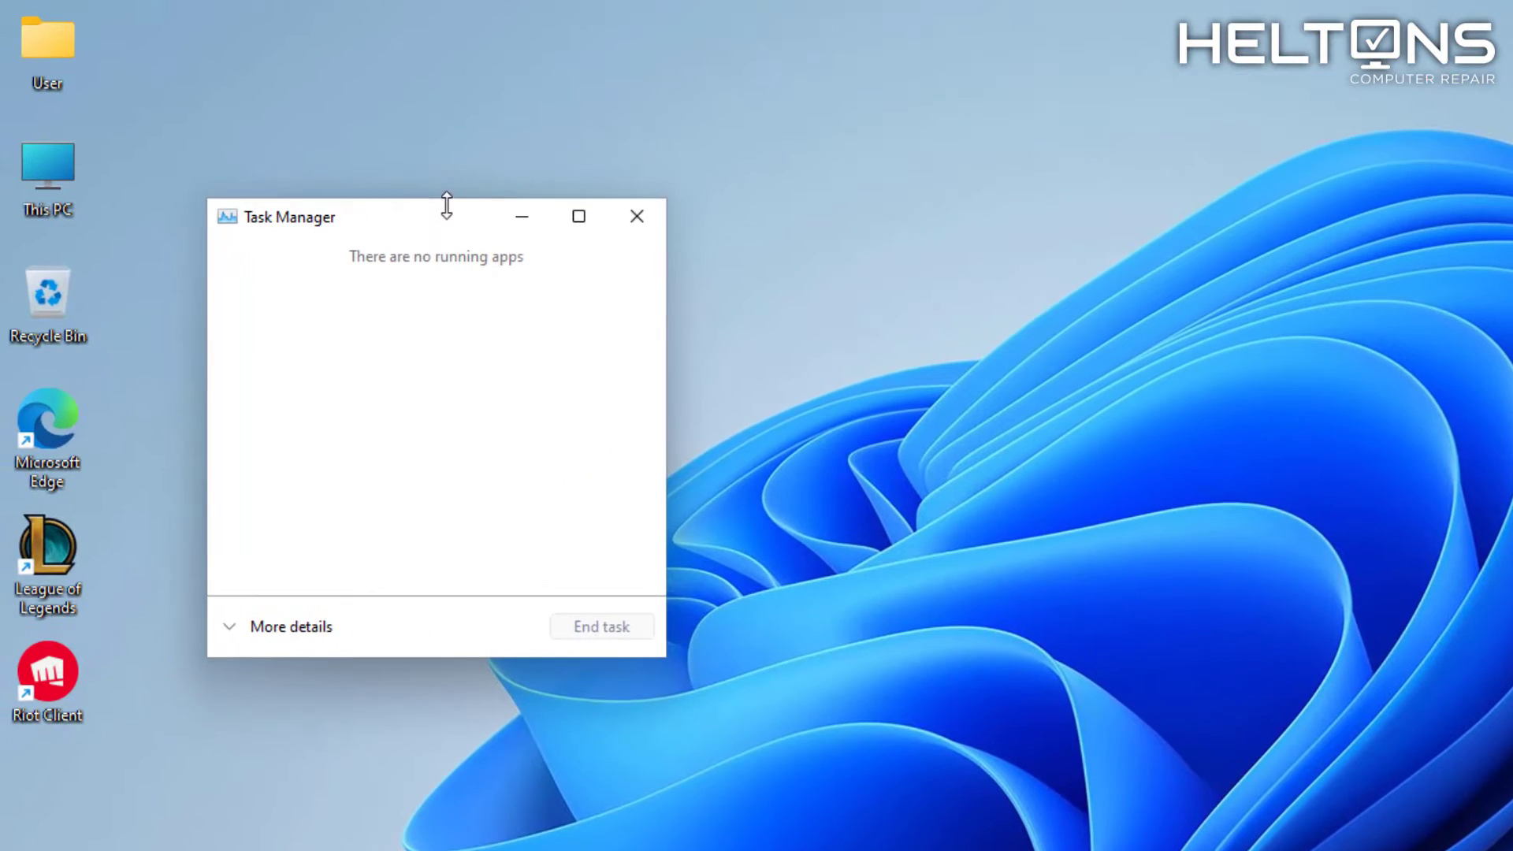
left_click_drag(381, 145, 525, 163)
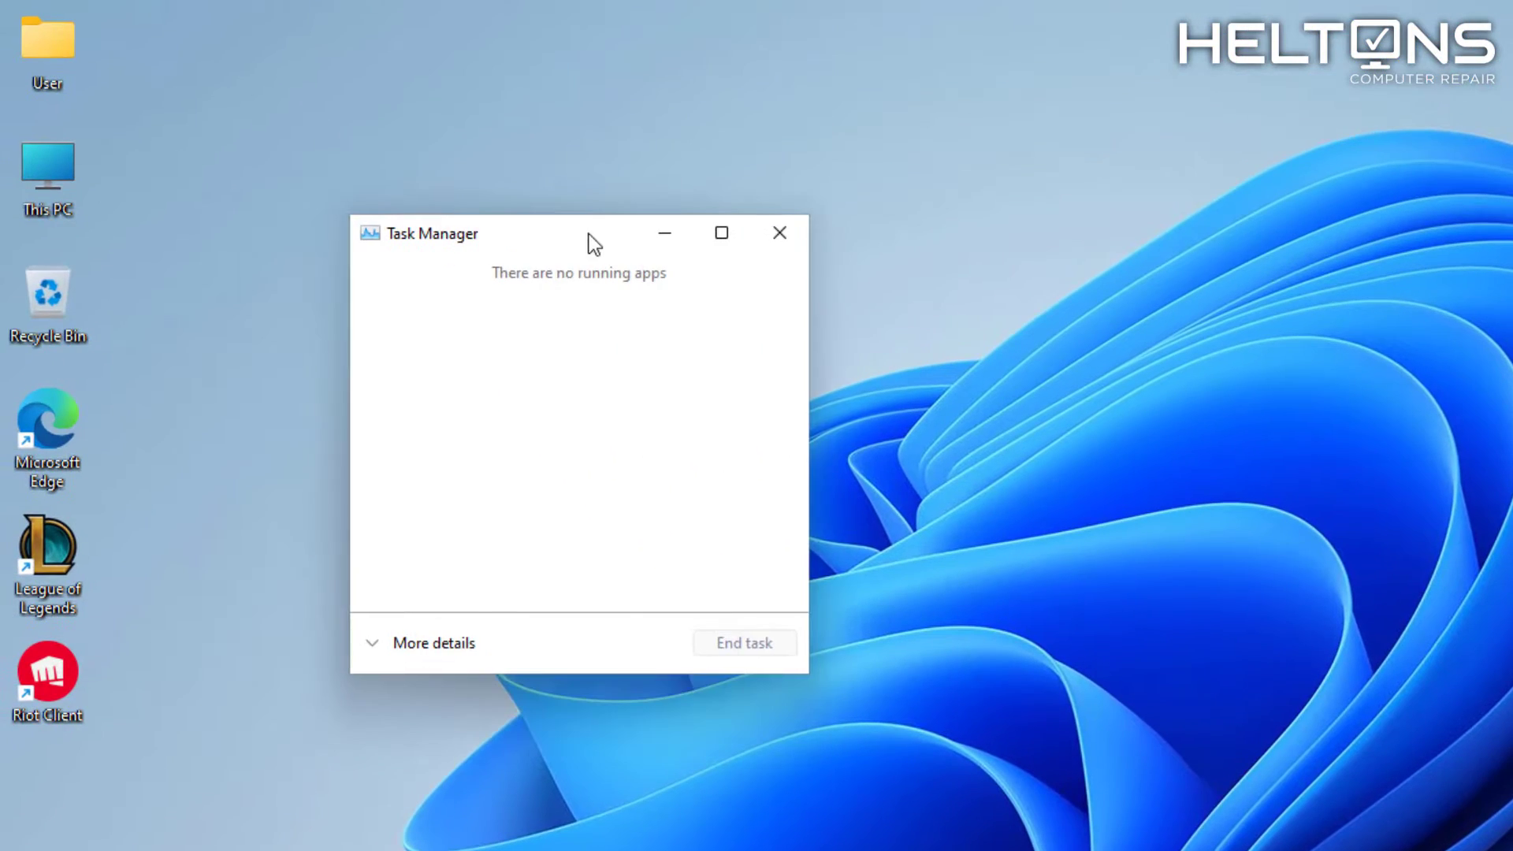
left_click(431, 642)
scroll(616, 378, "down", 2)
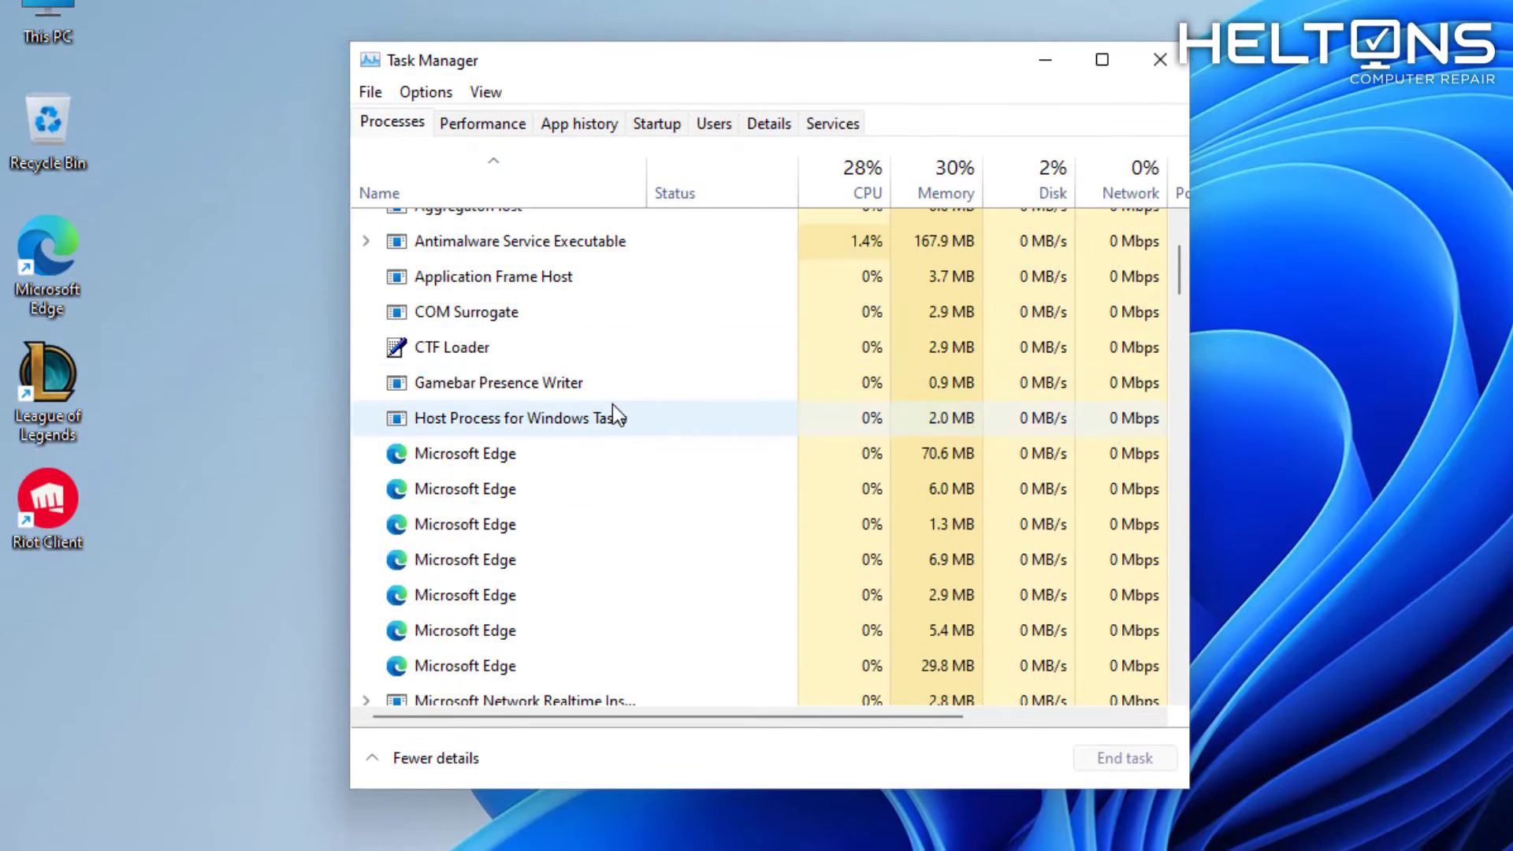
scroll(612, 404, "down", 12)
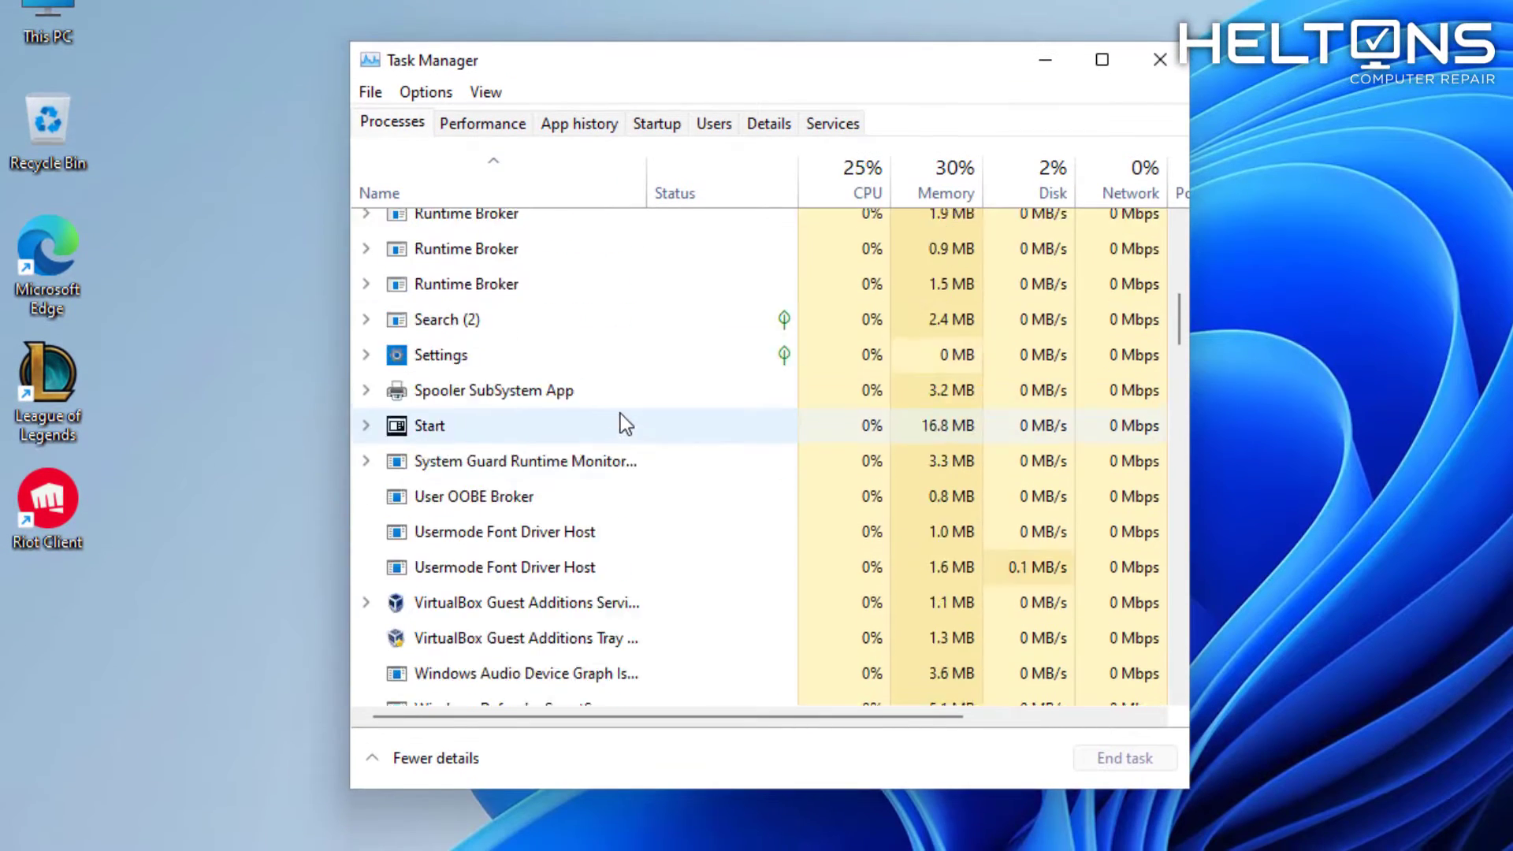
scroll(622, 439, "down", 12)
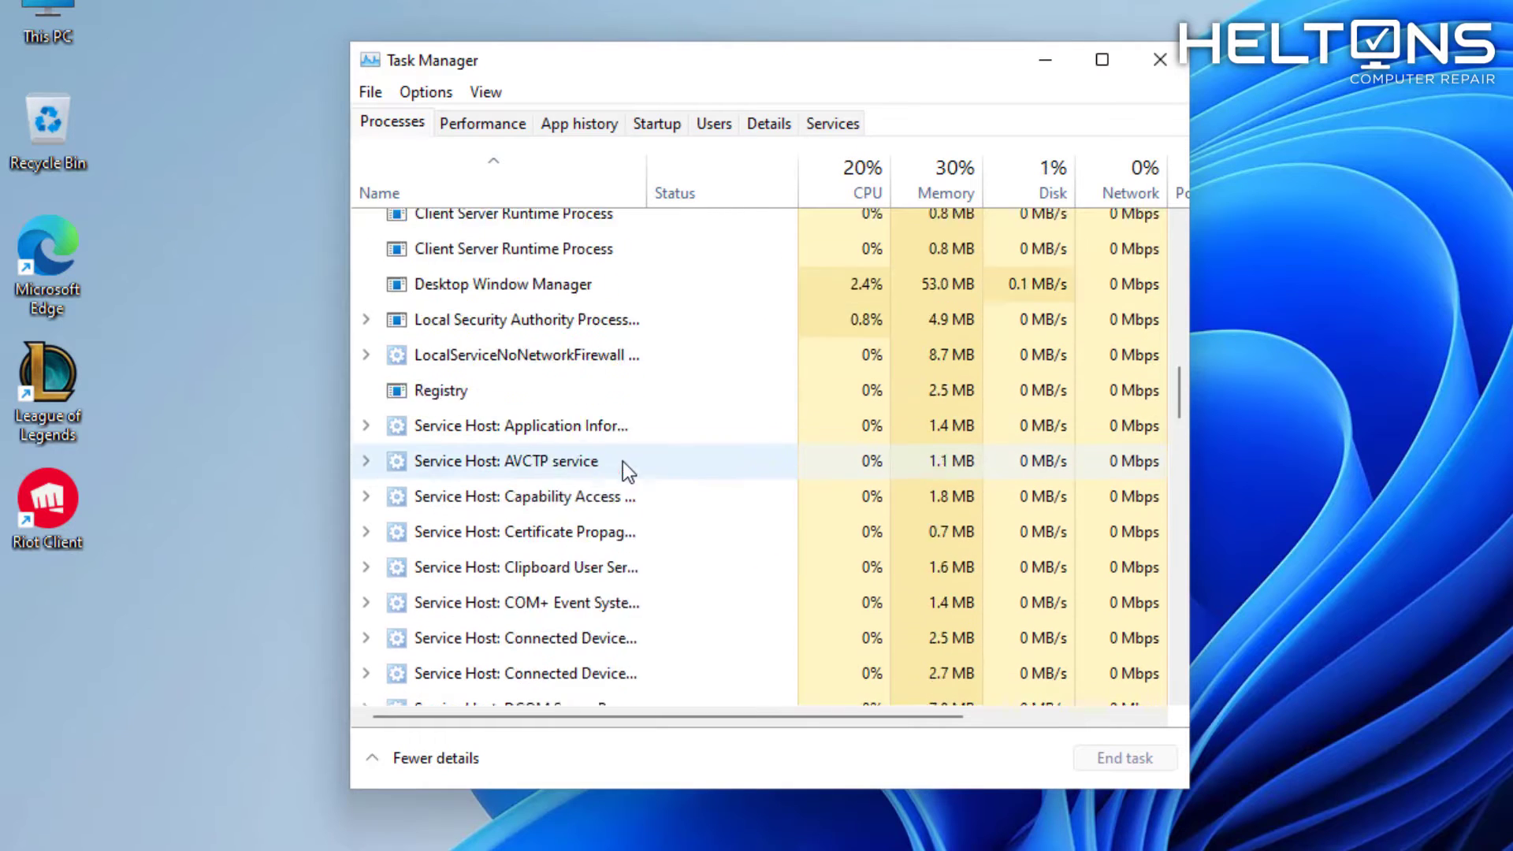
scroll(829, 465, "down", 3)
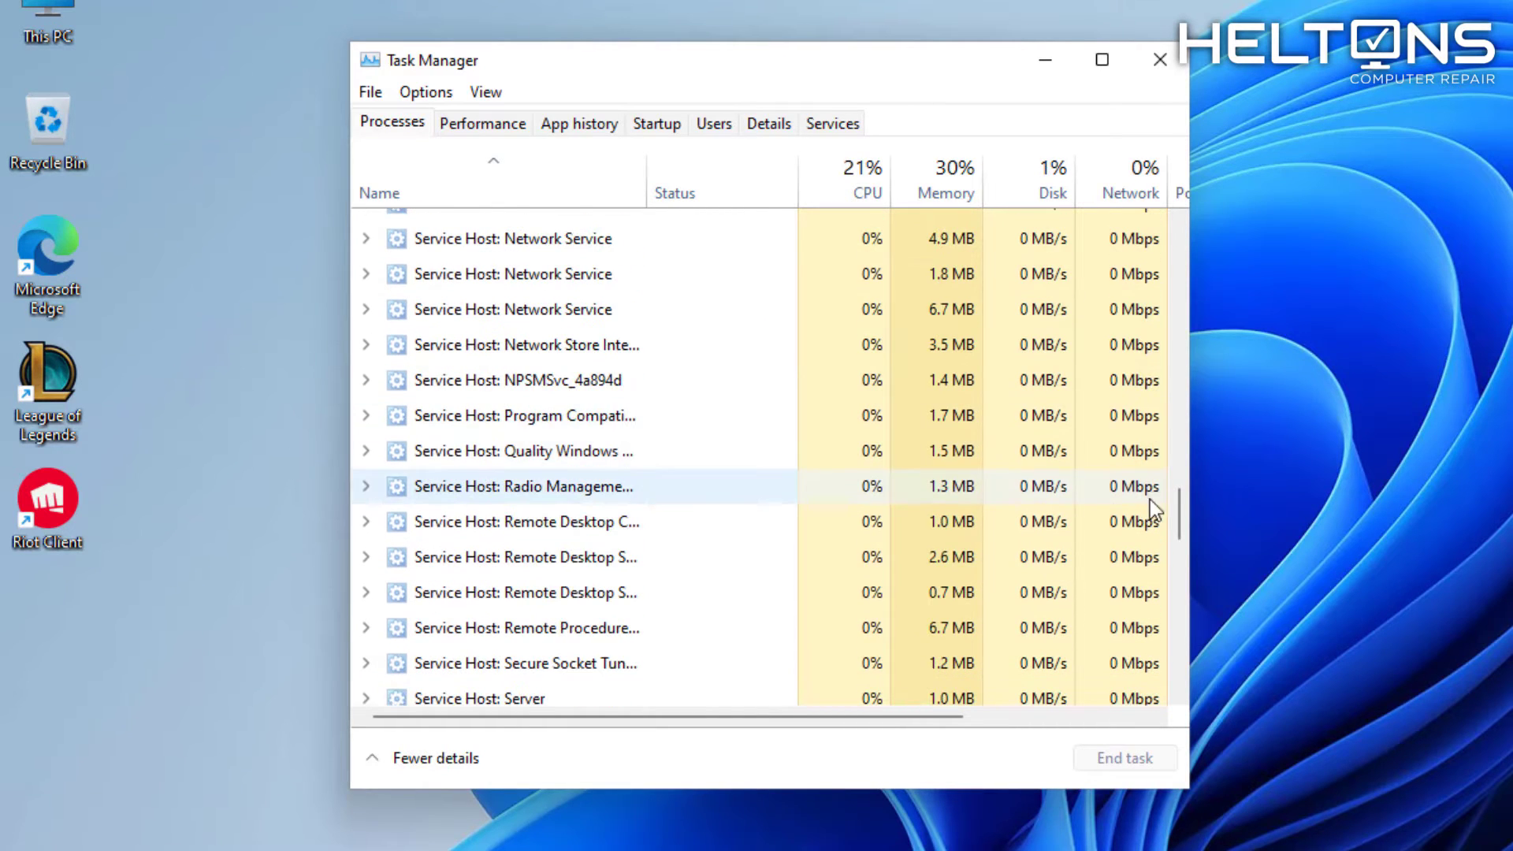
left_click_drag(1179, 512, 1174, 435)
left_click(551, 432)
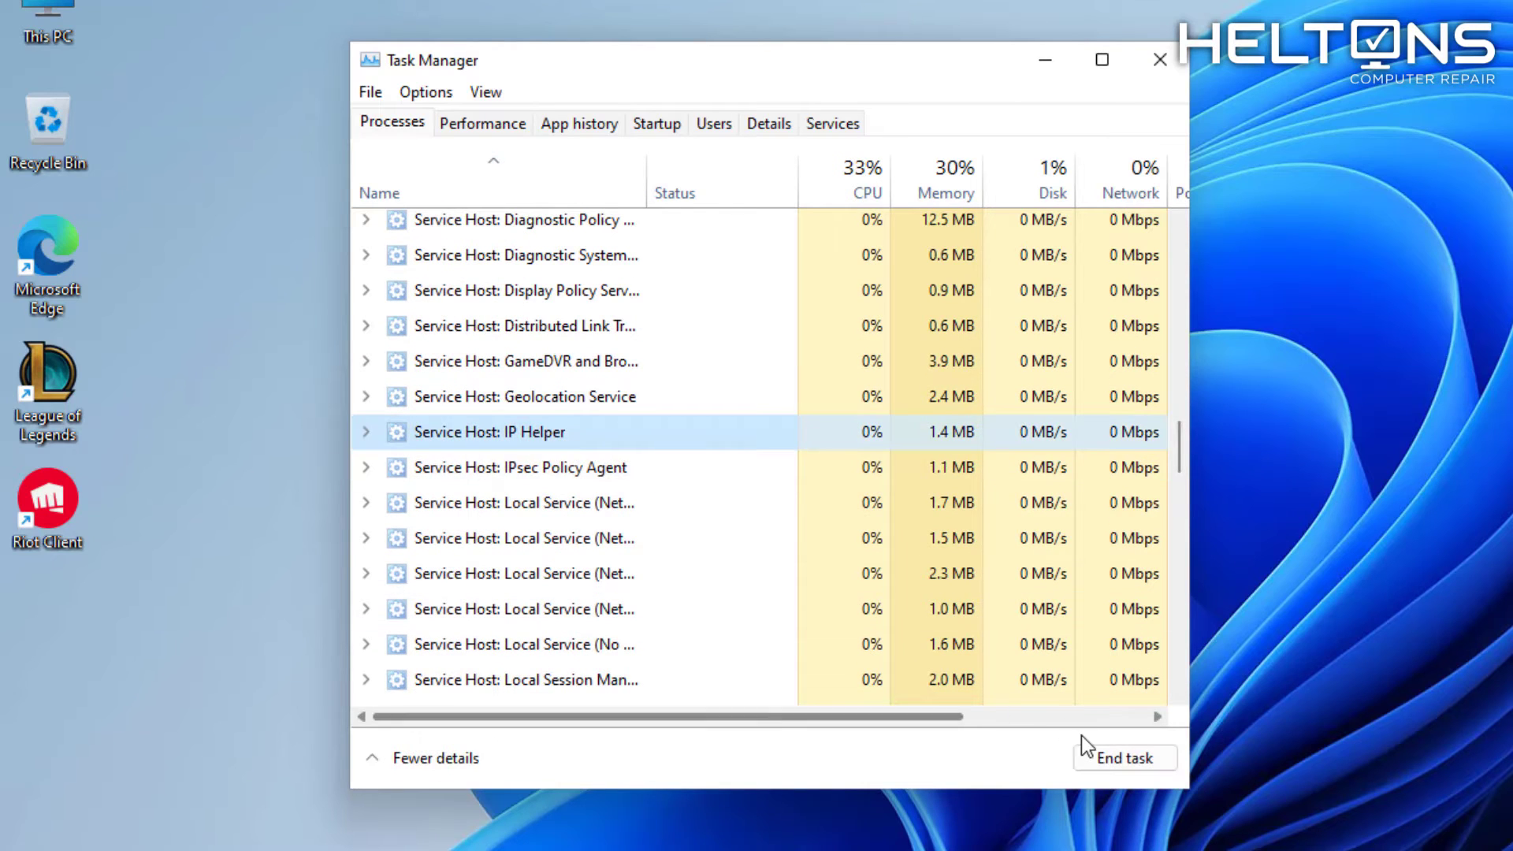
scroll(591, 465, "up", 5)
scroll(740, 480, "up", 2)
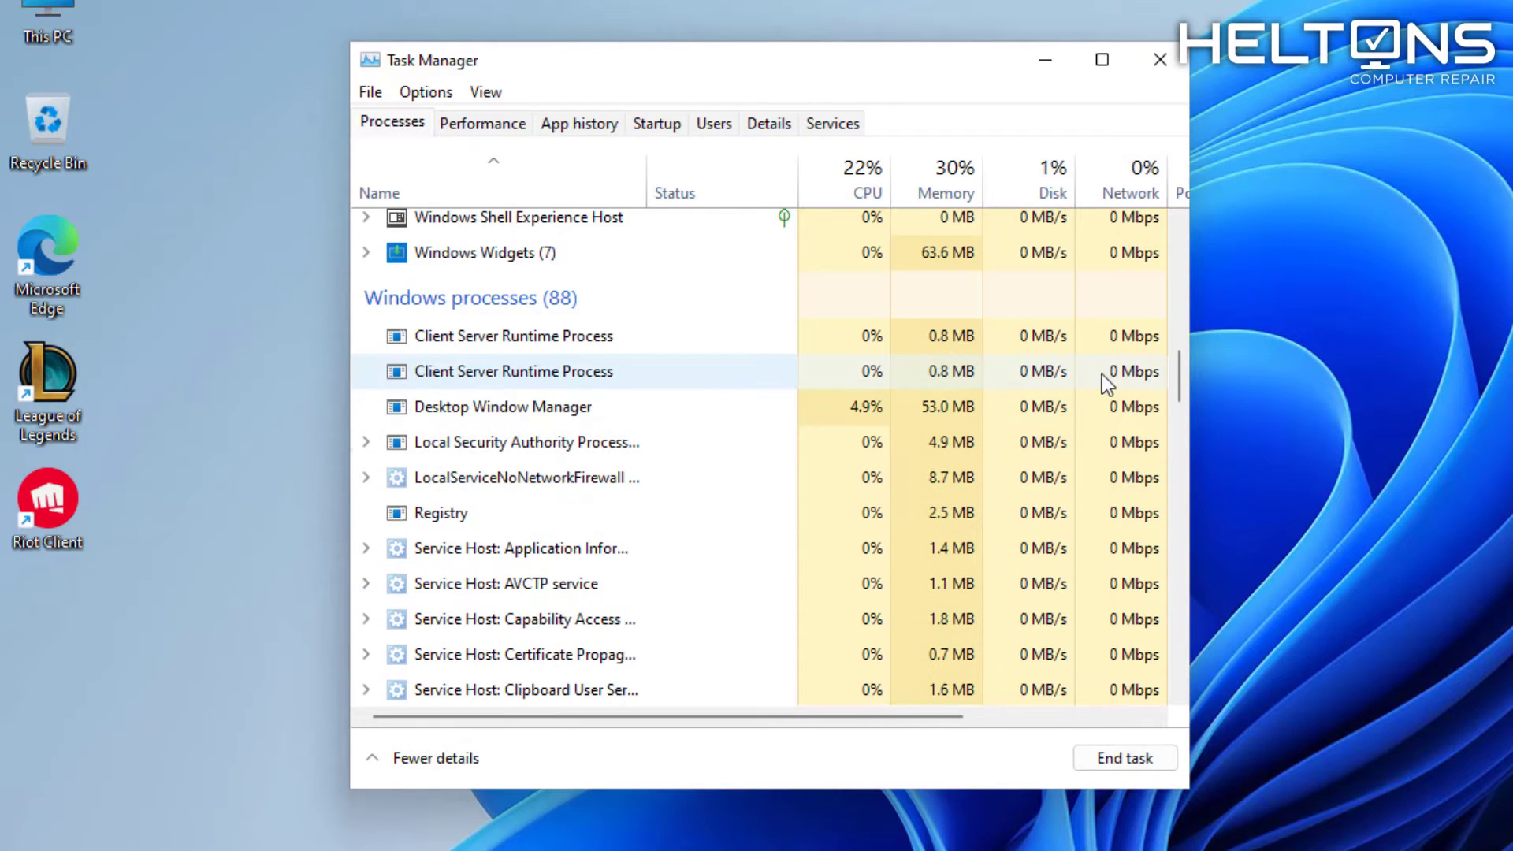
left_click_drag(1183, 389, 1155, 189)
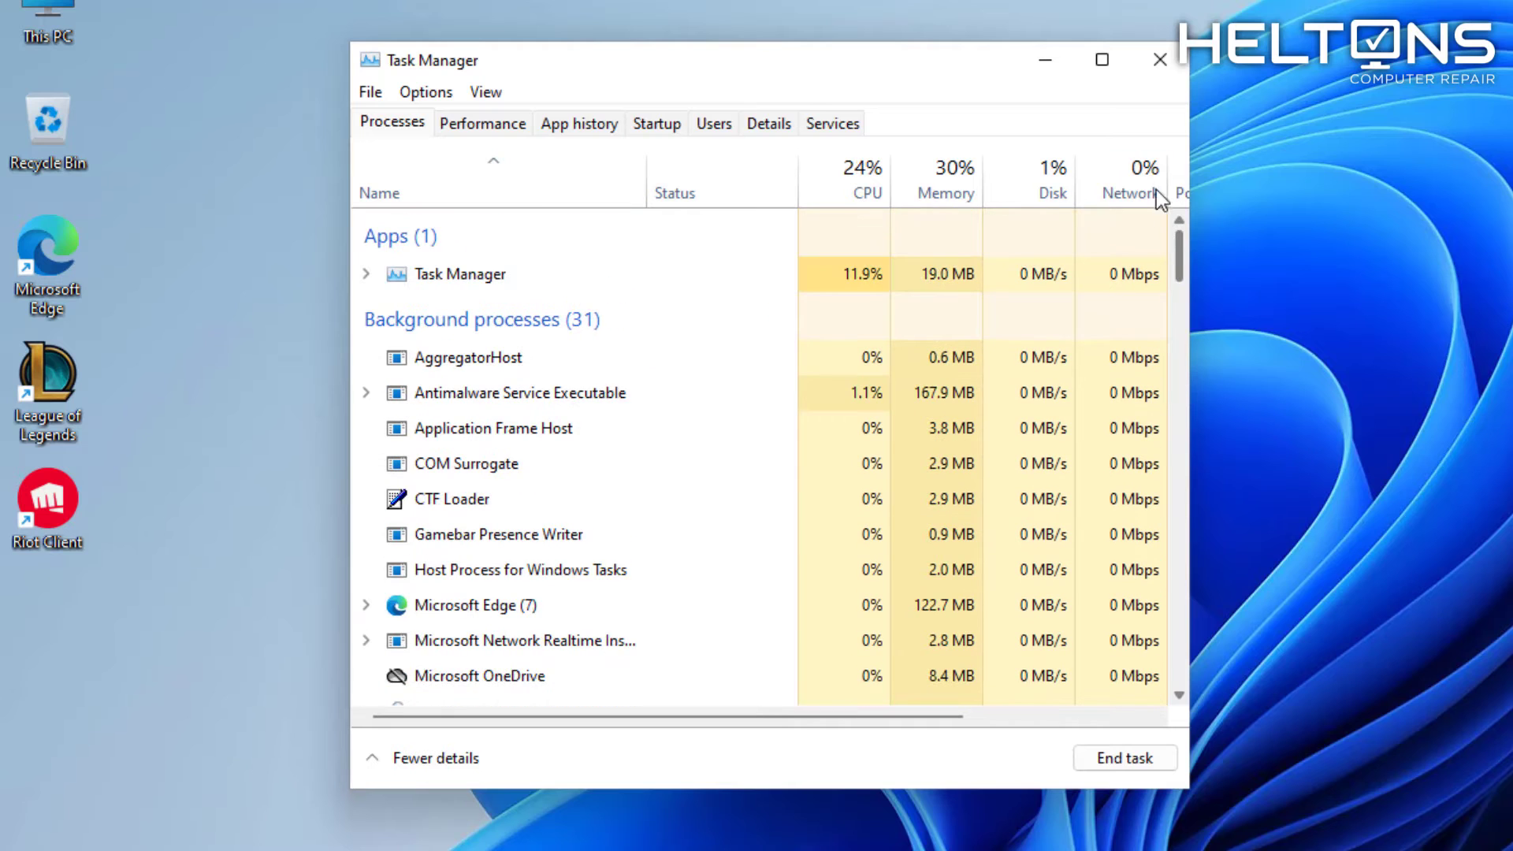
left_click(1151, 53)
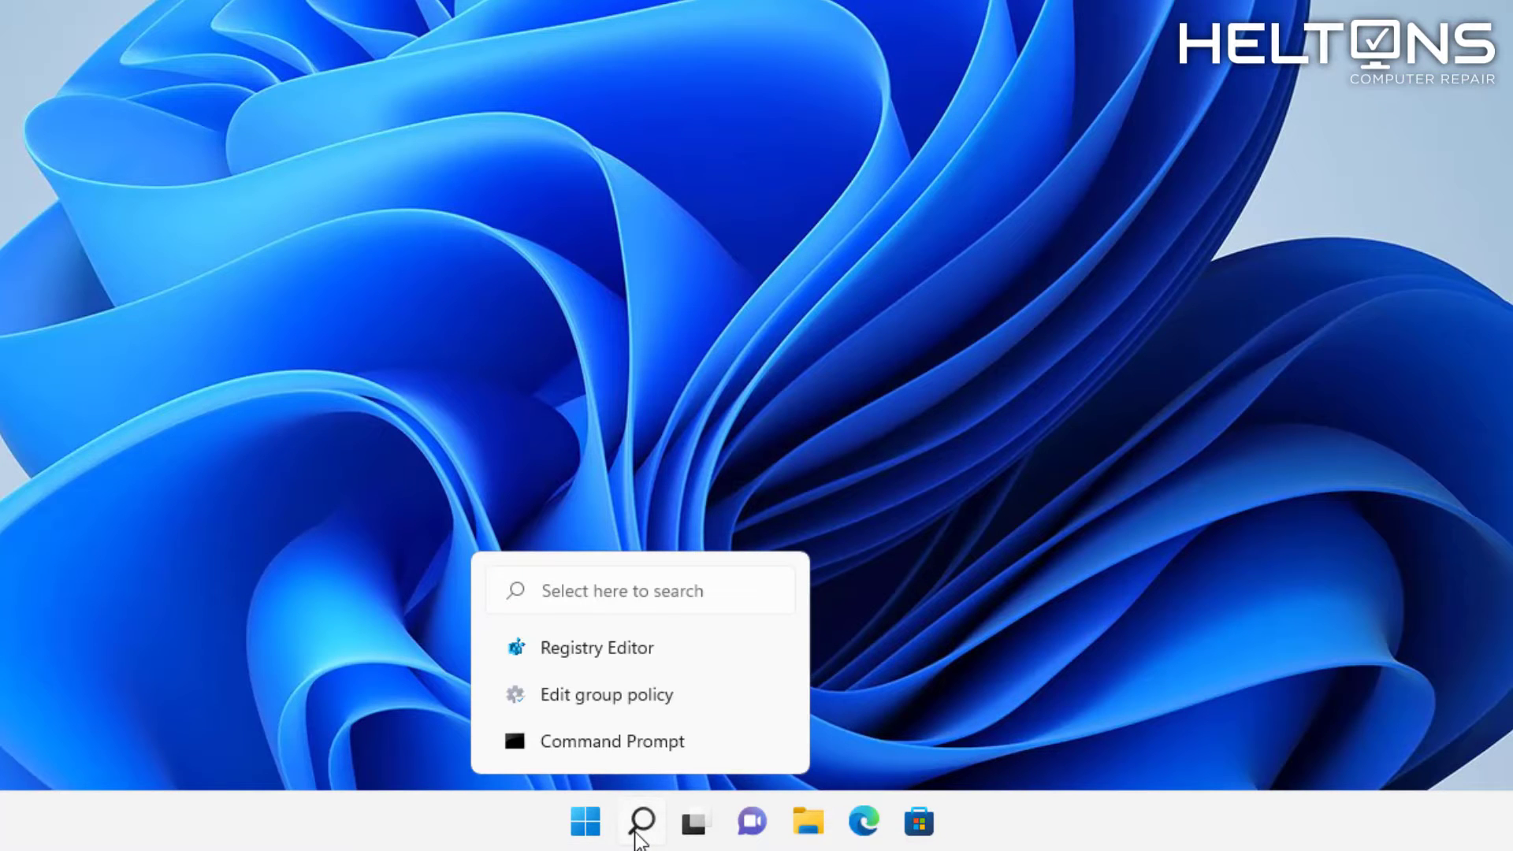
left_click(599, 828)
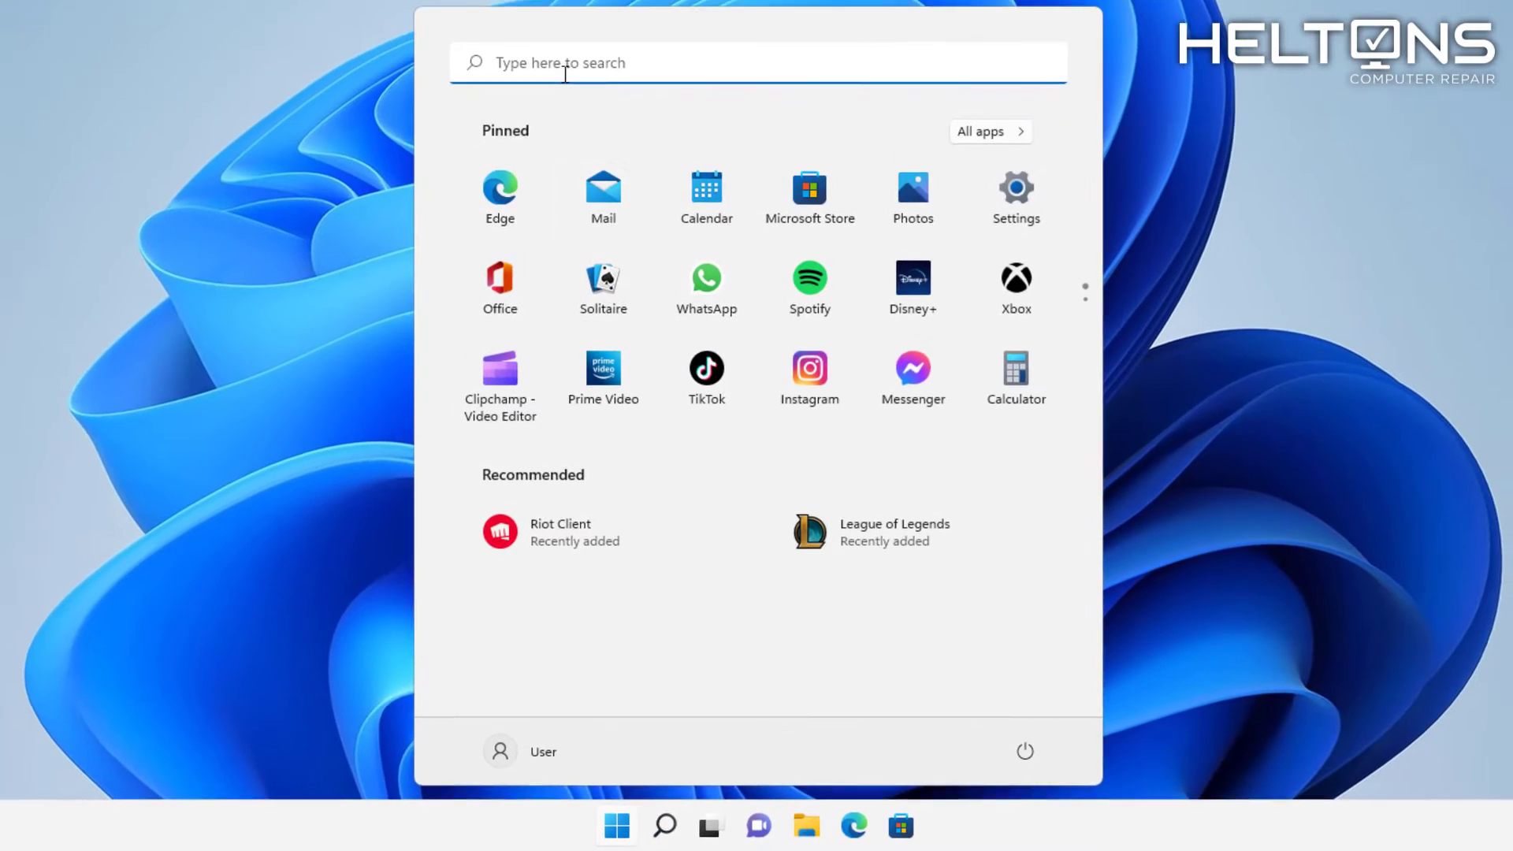
left_click(566, 62)
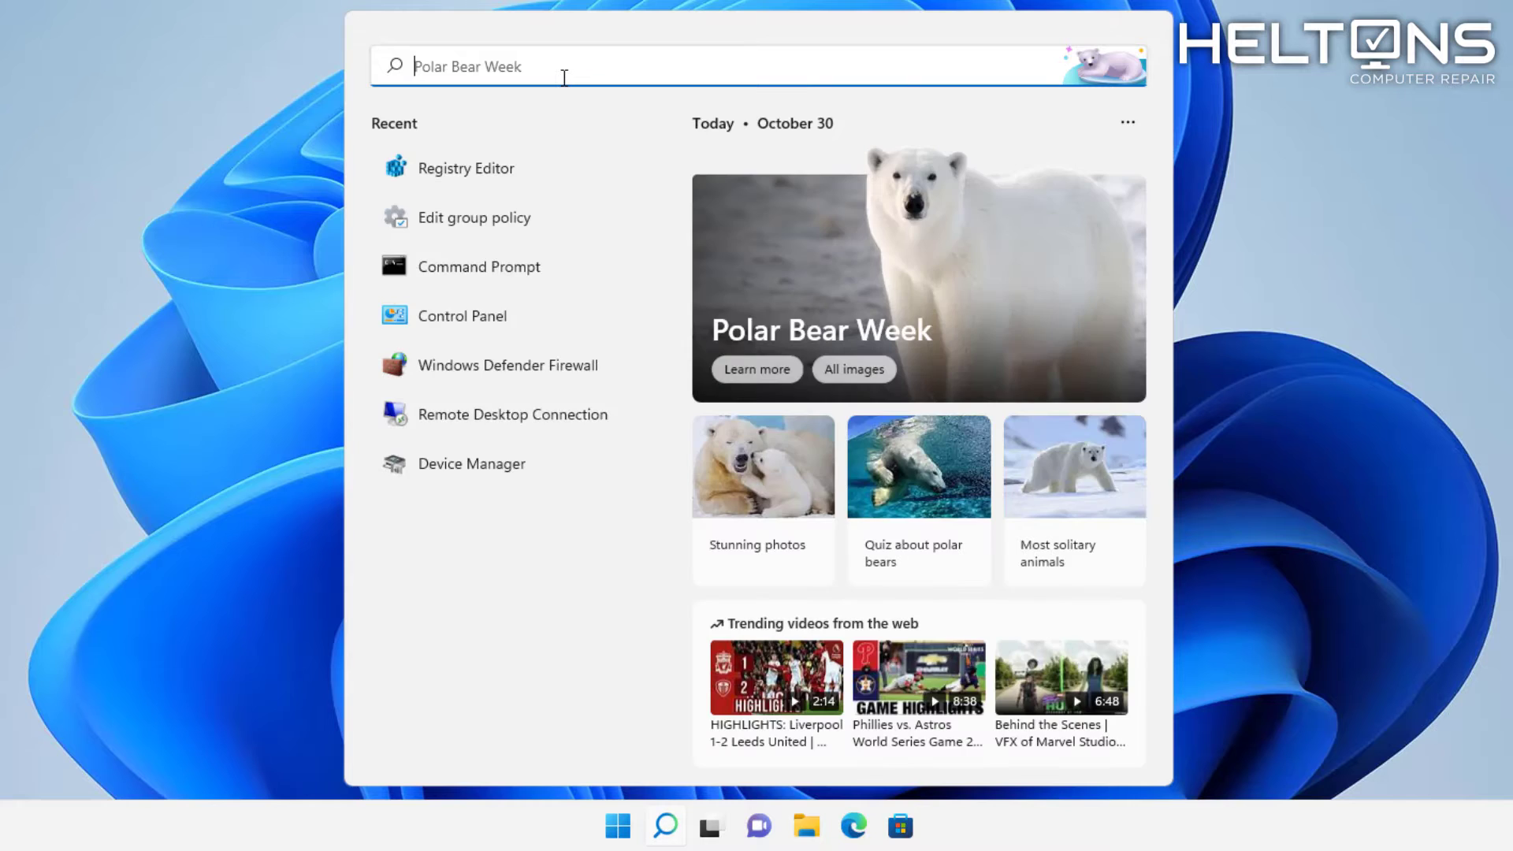
type("league")
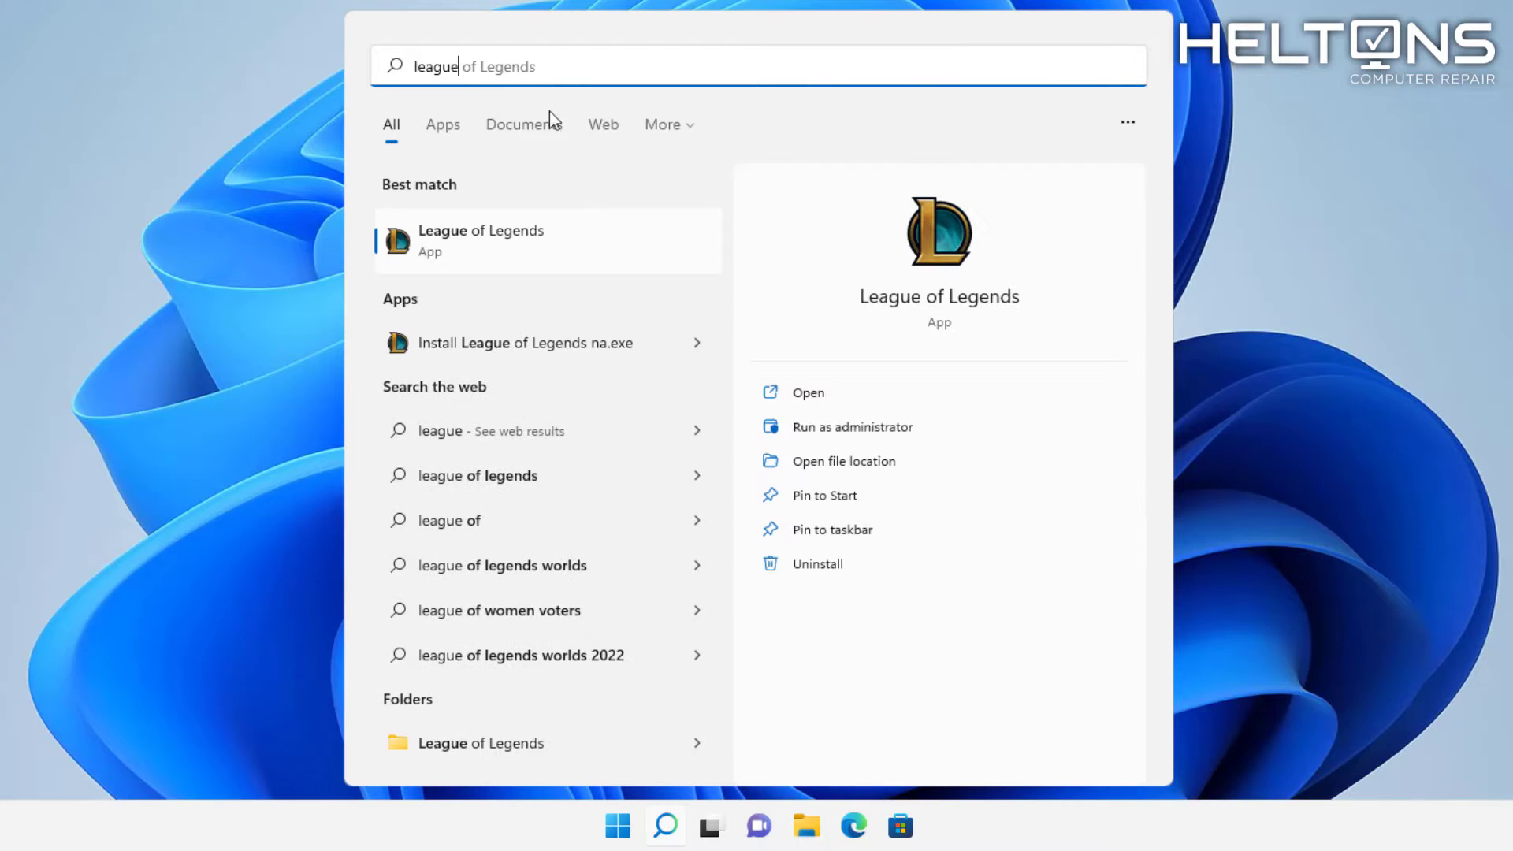
right_click(588, 255)
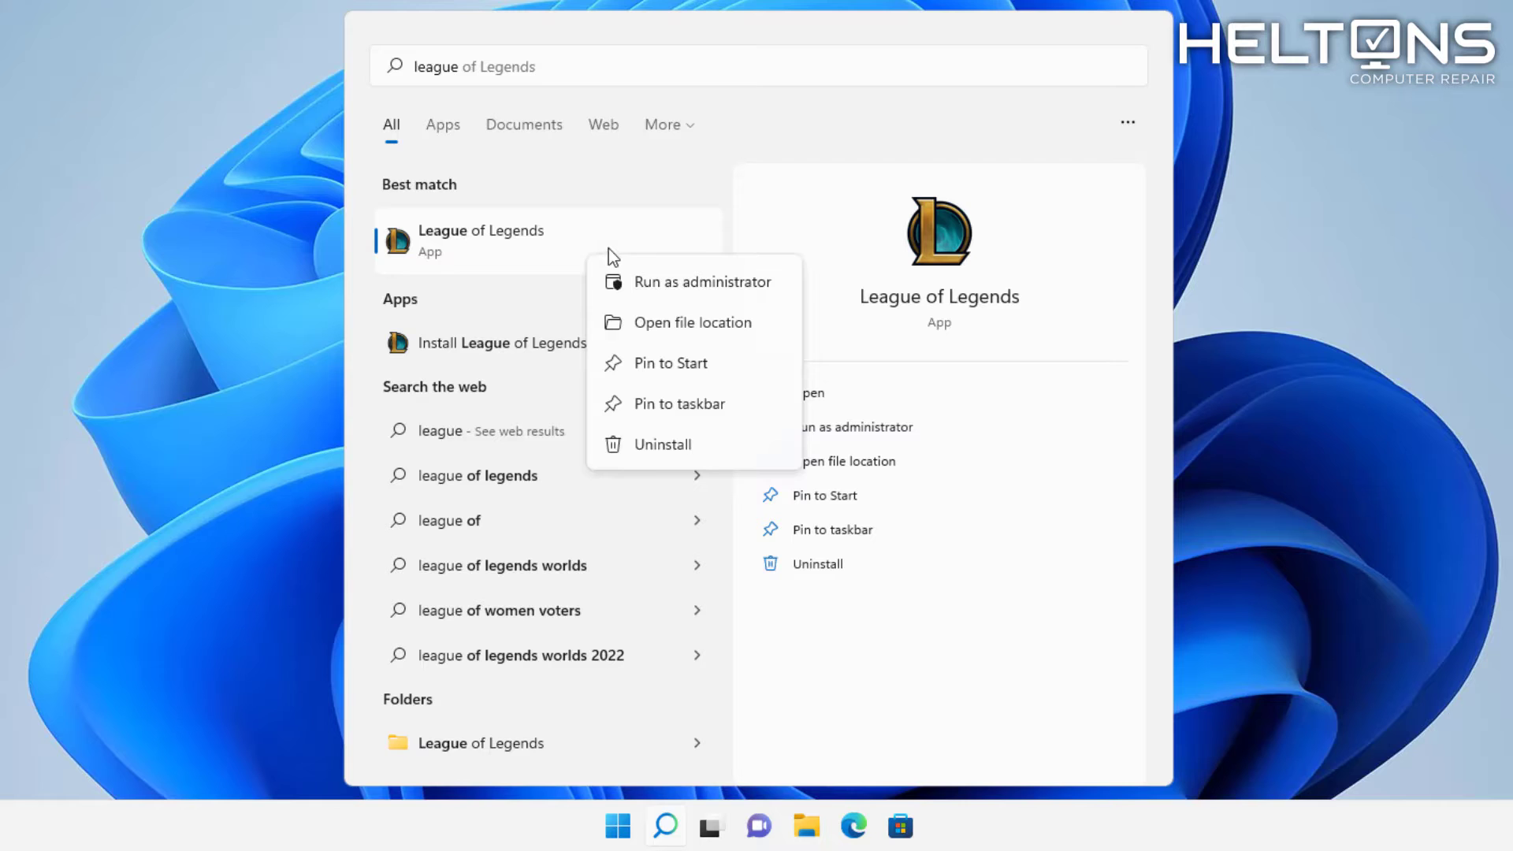
left_click(680, 445)
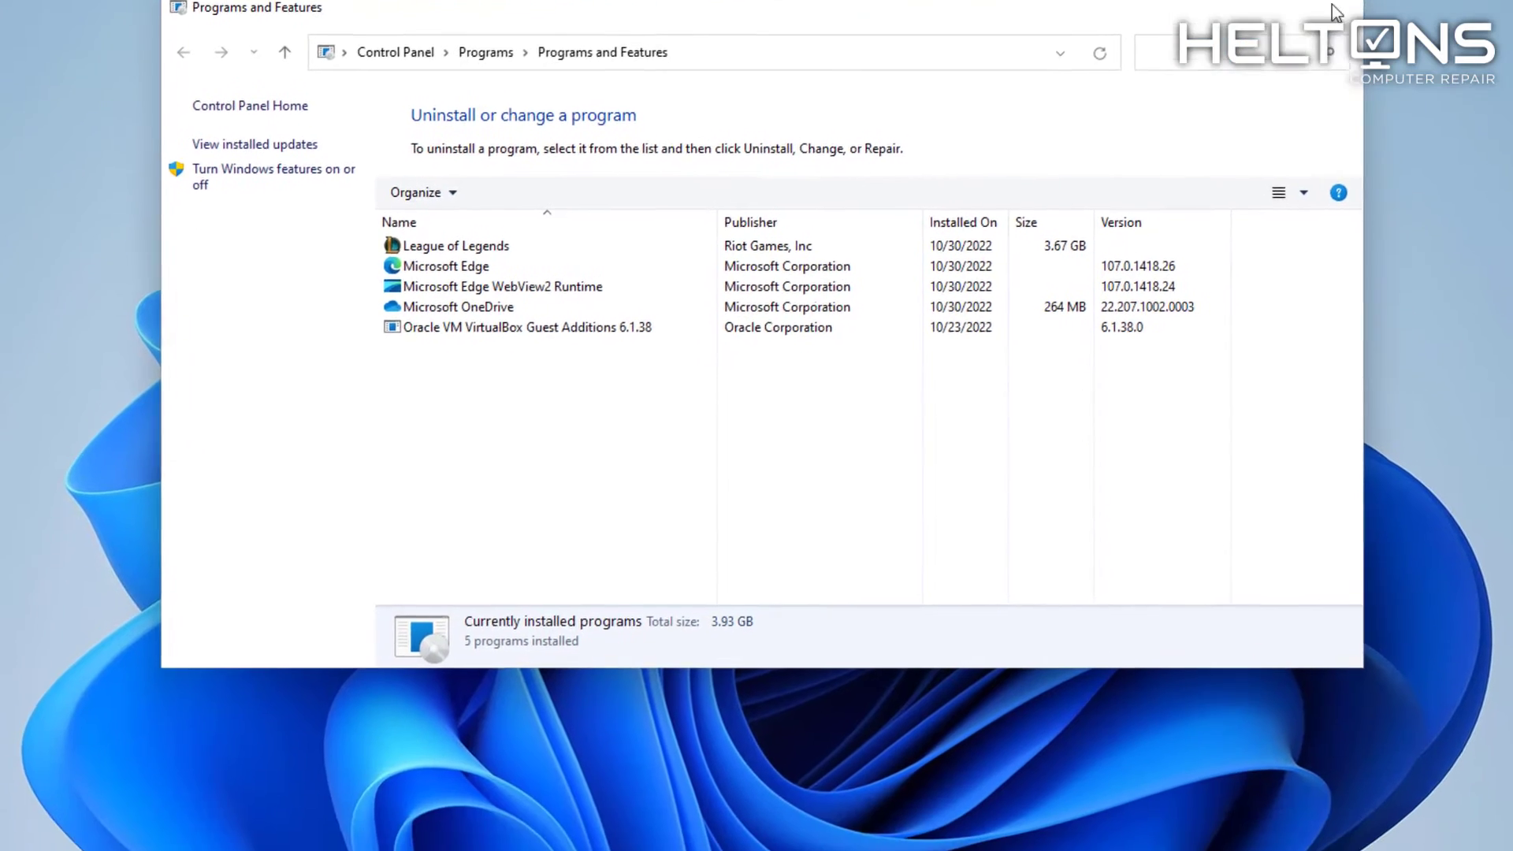
left_click(1326, 122)
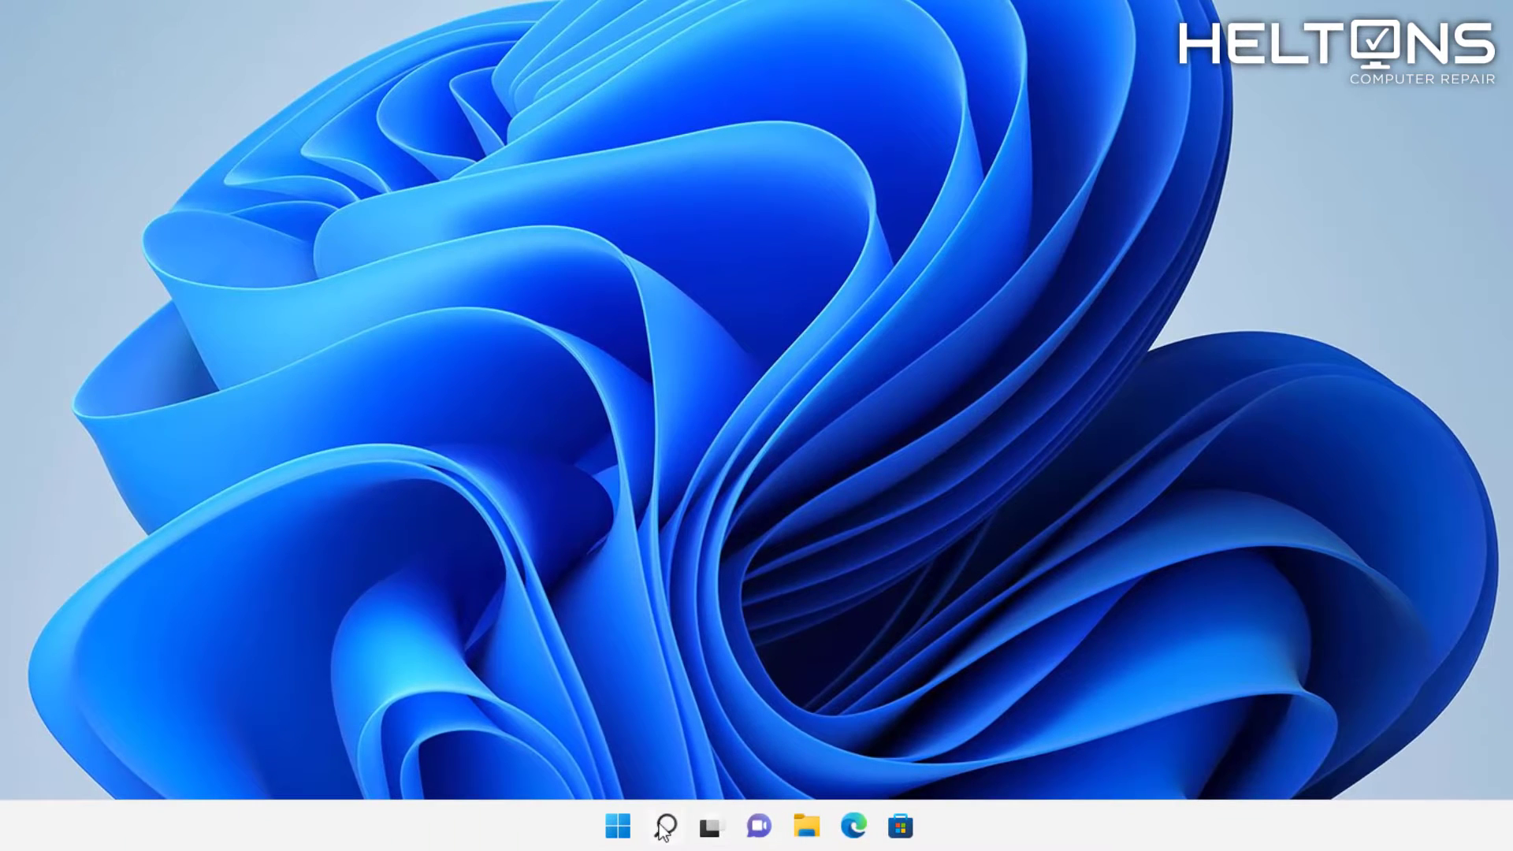
- Search Start for 'control' and launch Control Panel
left_click(618, 826)
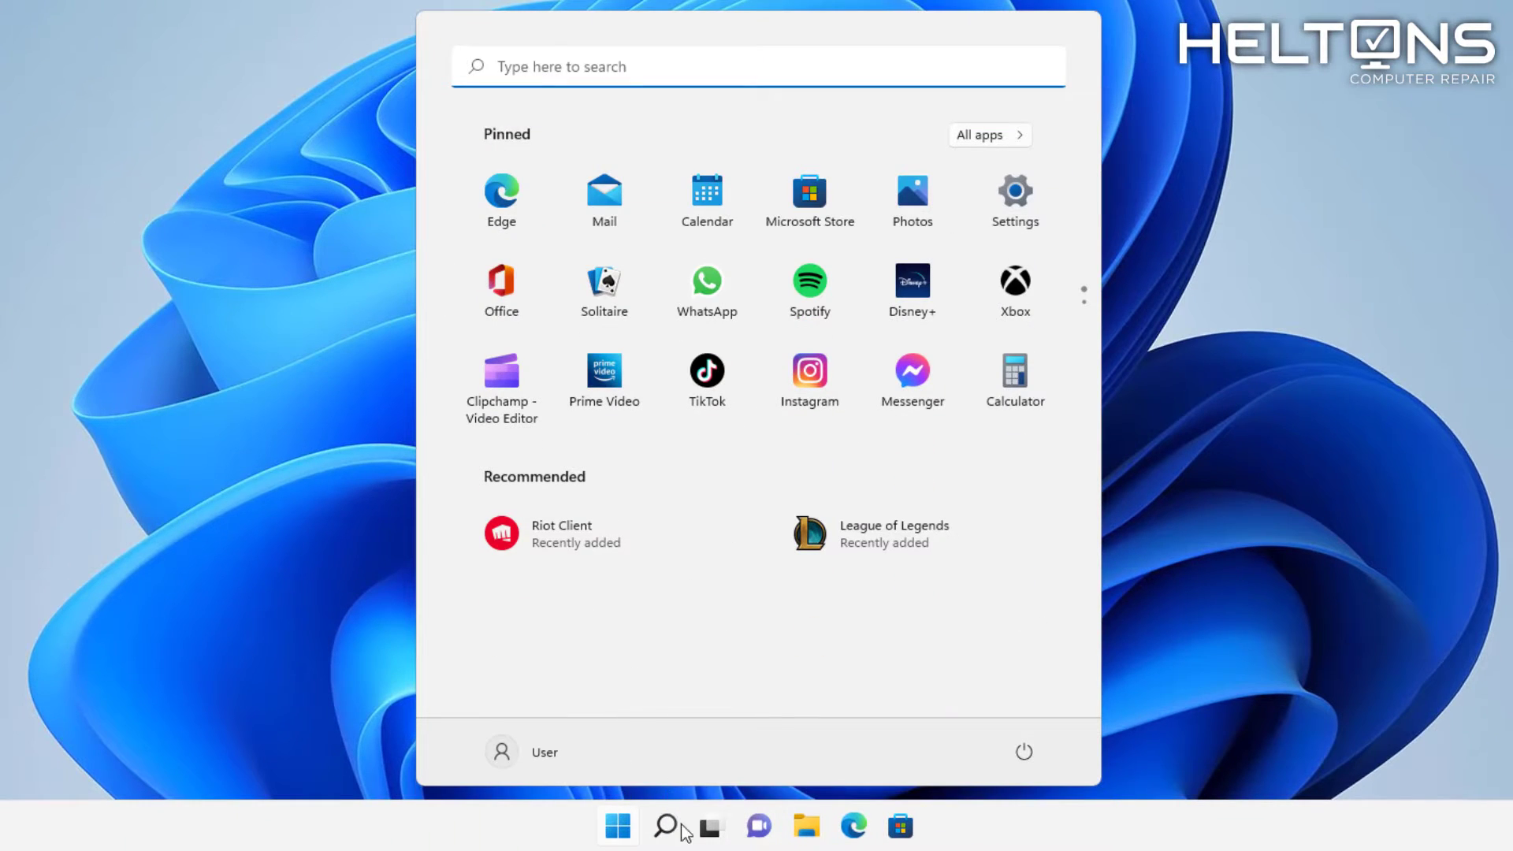
left_click(596, 69)
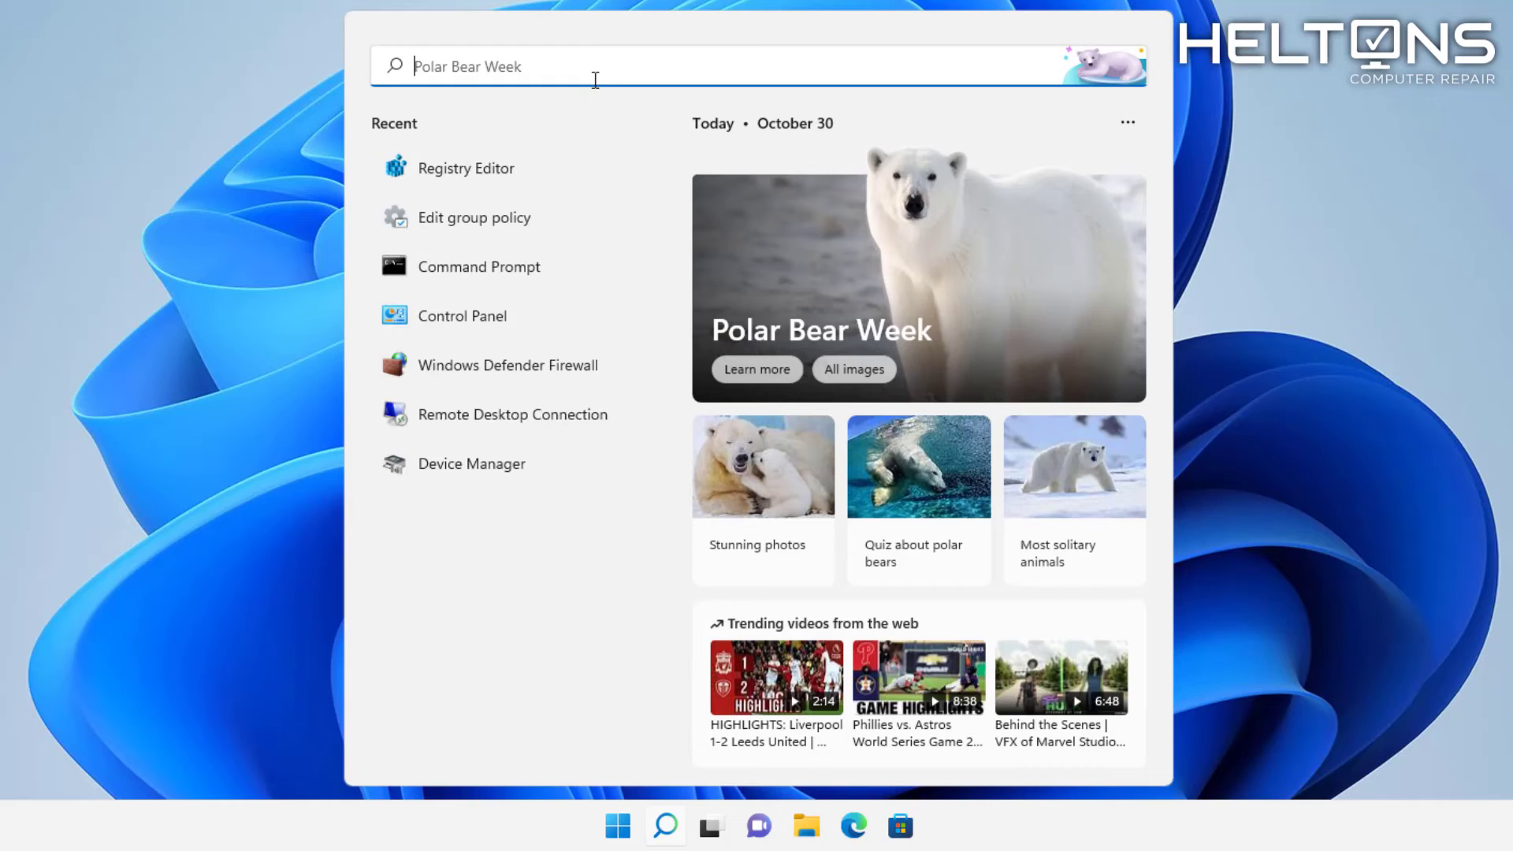
type("controol")
key("BackSpace")
key("BackSpace")
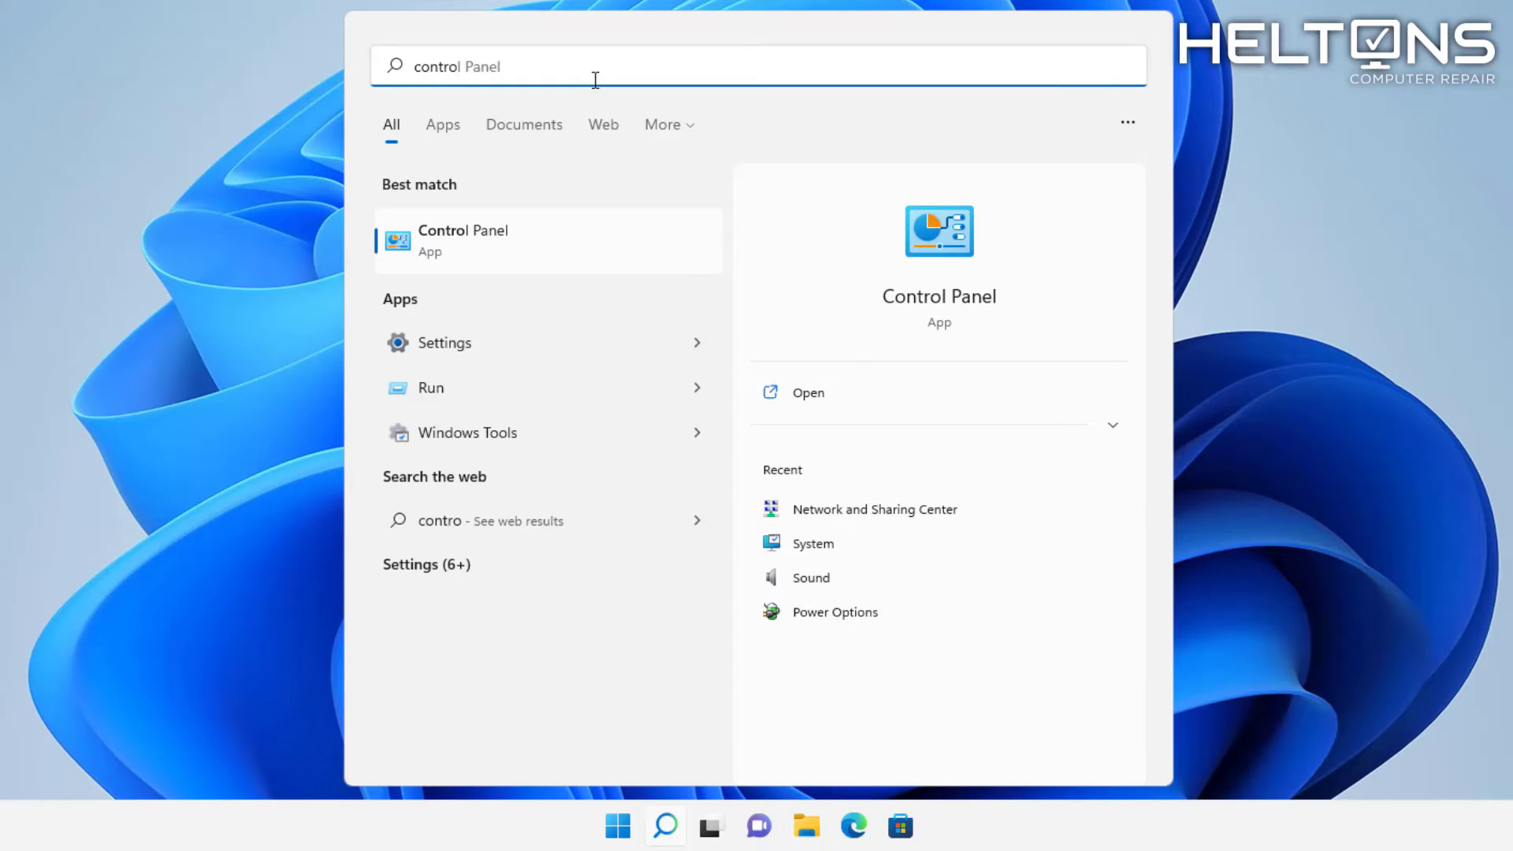
left_click(528, 251)
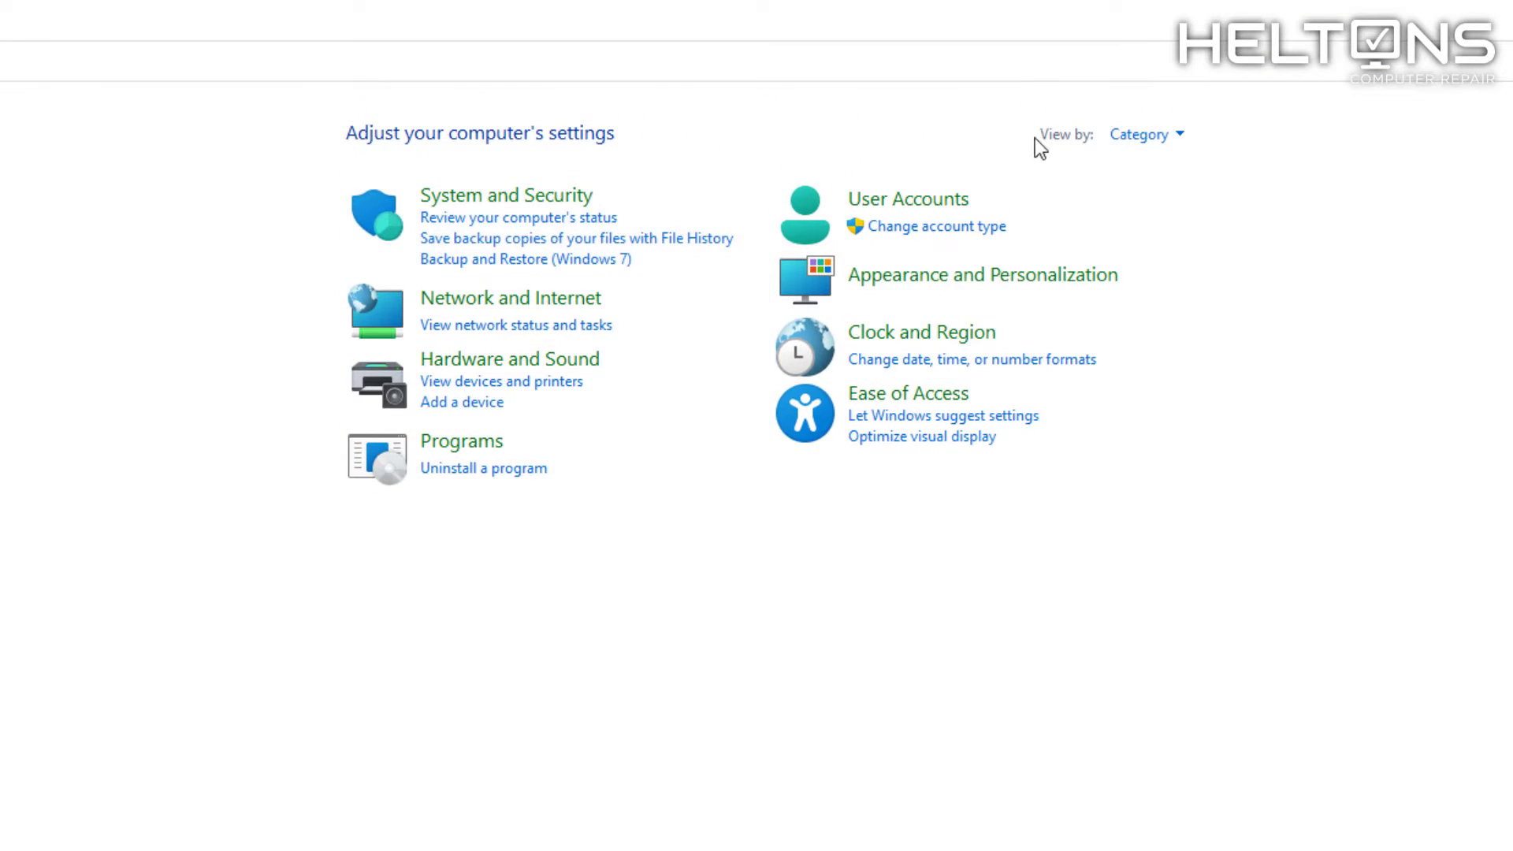
- Return Control Panel to Category view and go to Programs > Uninstall a program
left_click(1135, 140)
left_click(1137, 203)
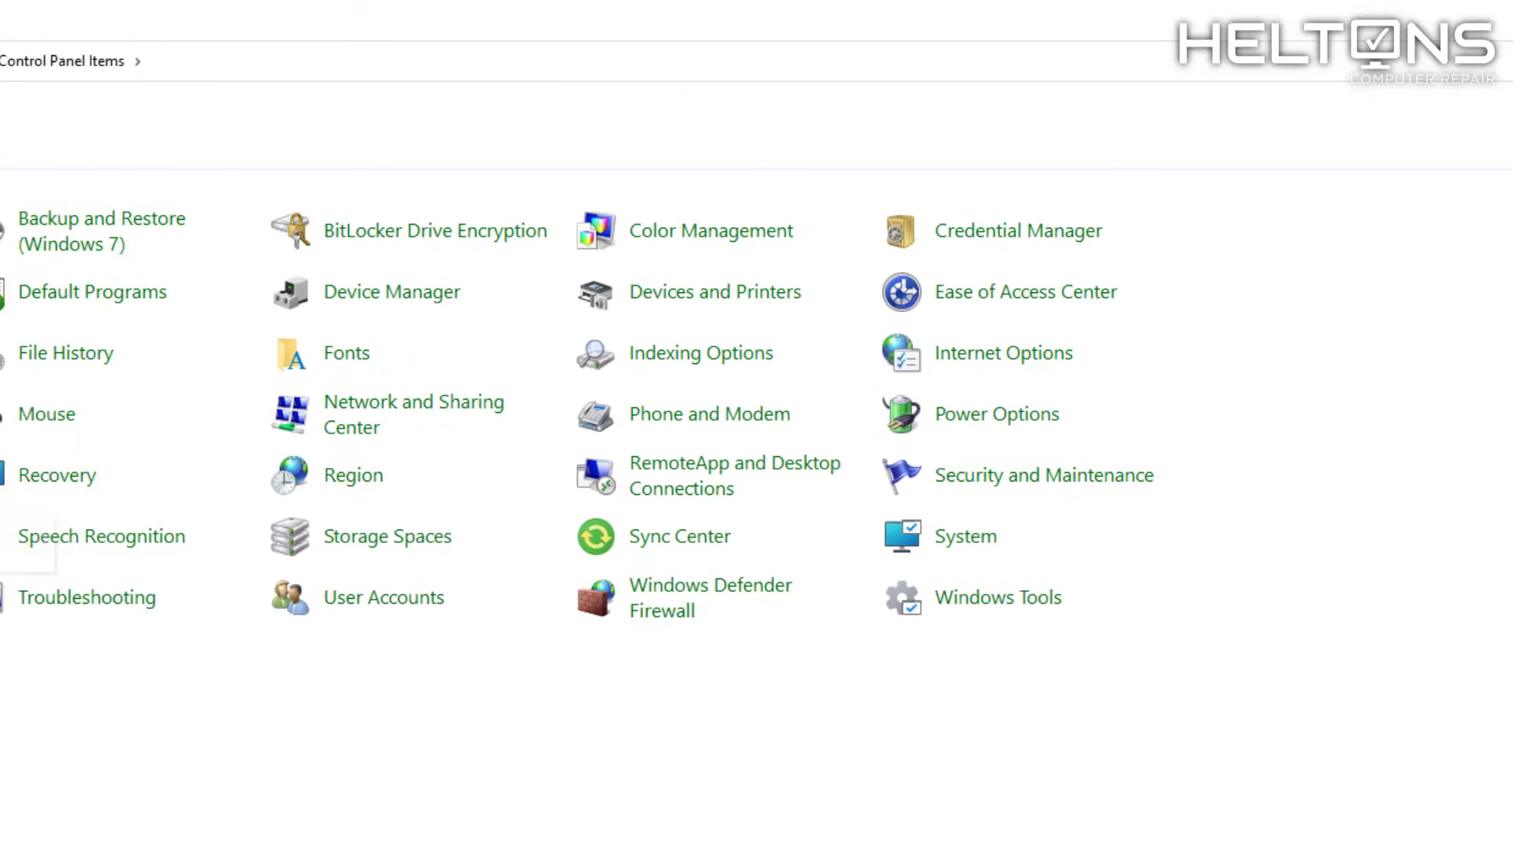
left_click(1369, 134)
left_click(1359, 163)
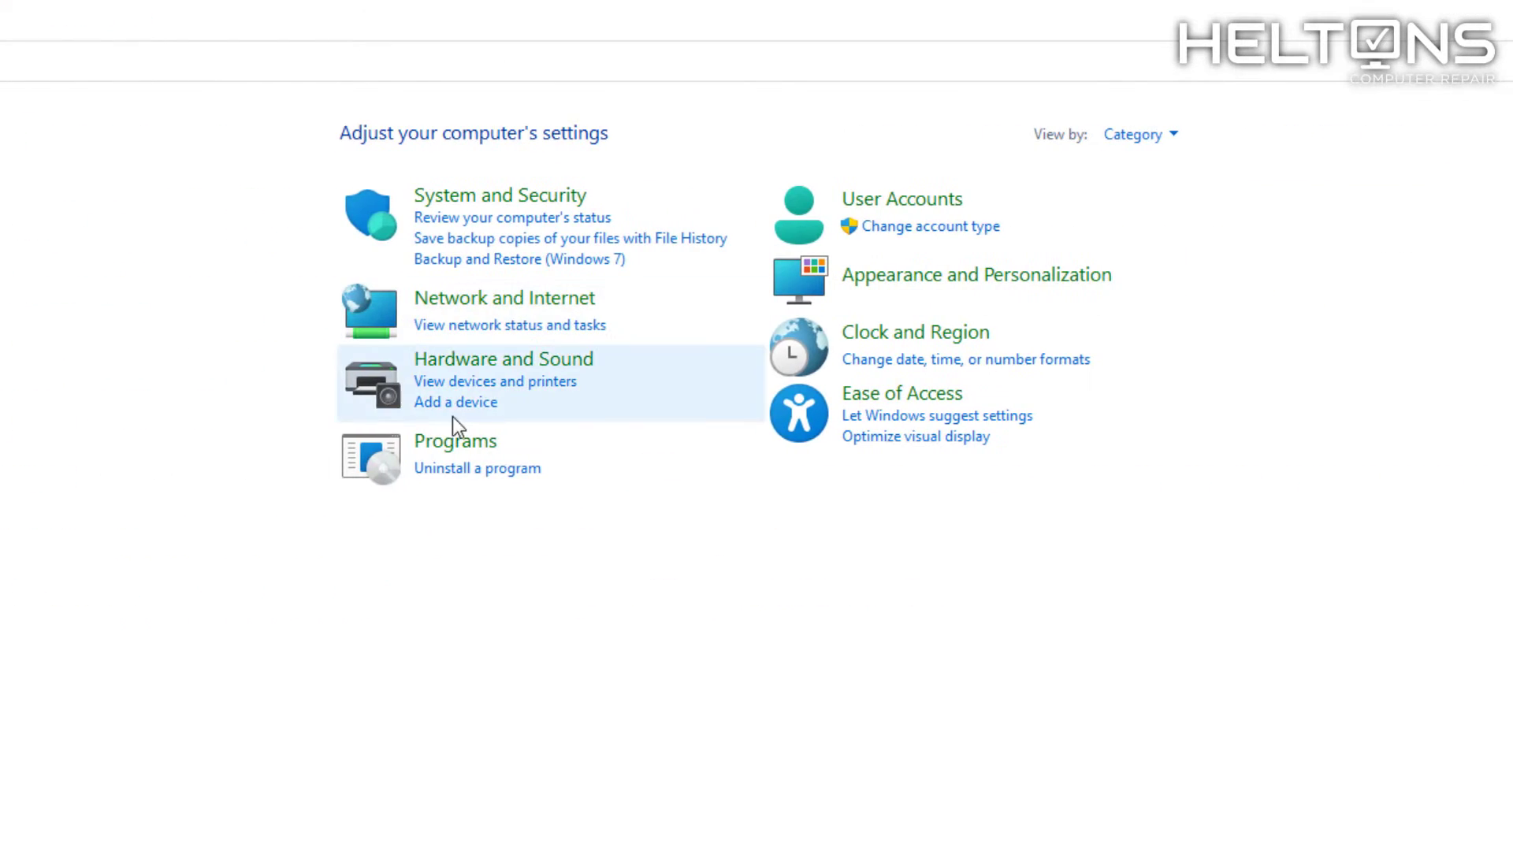
left_click(455, 444)
left_click(365, 157)
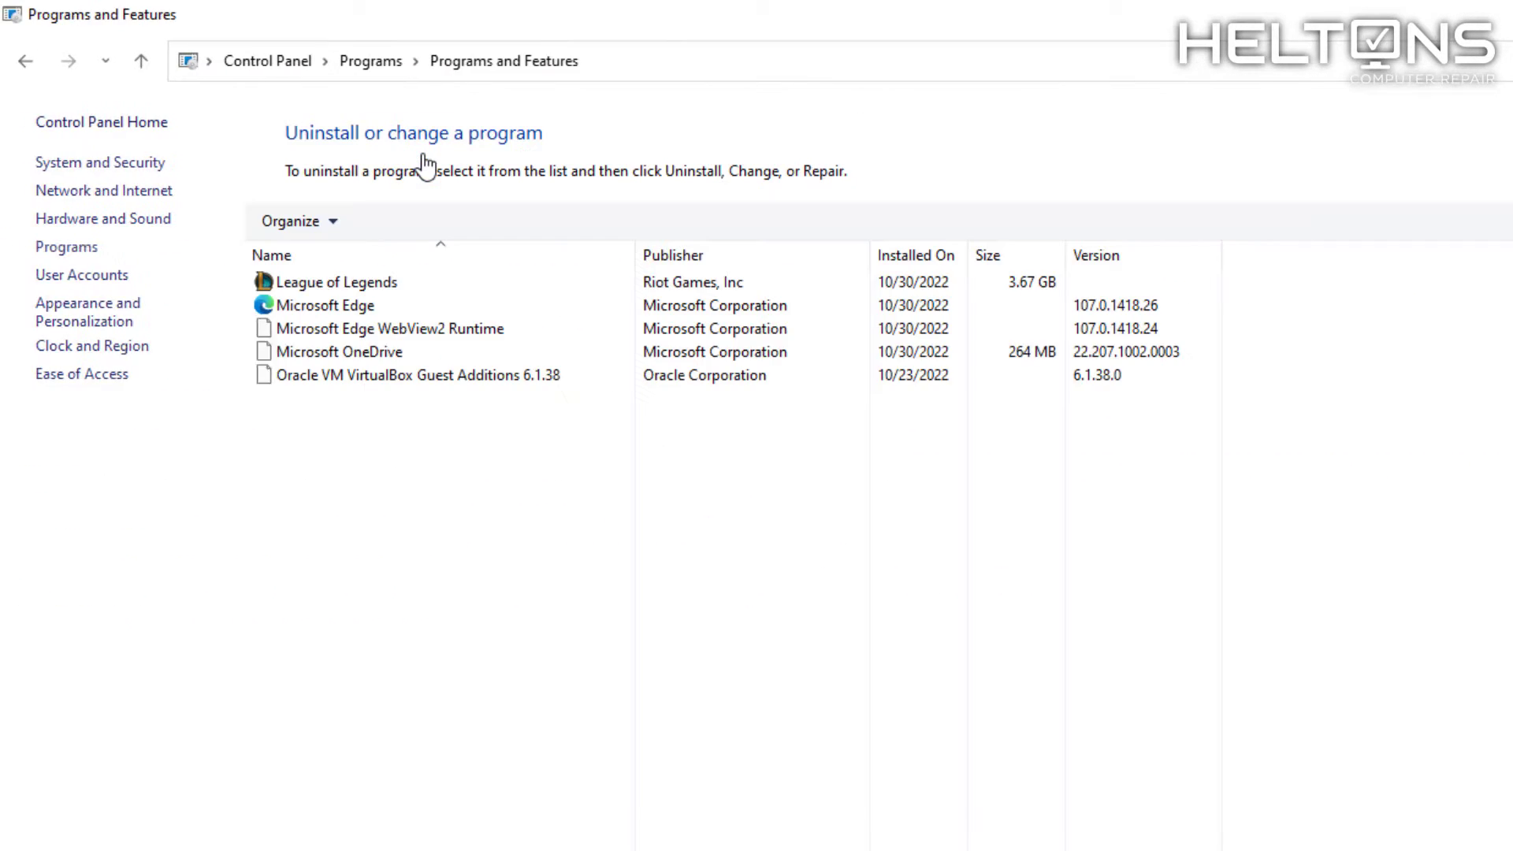
- Uninstall League of Legends from the program list and confirm with Done
left_click(405, 291)
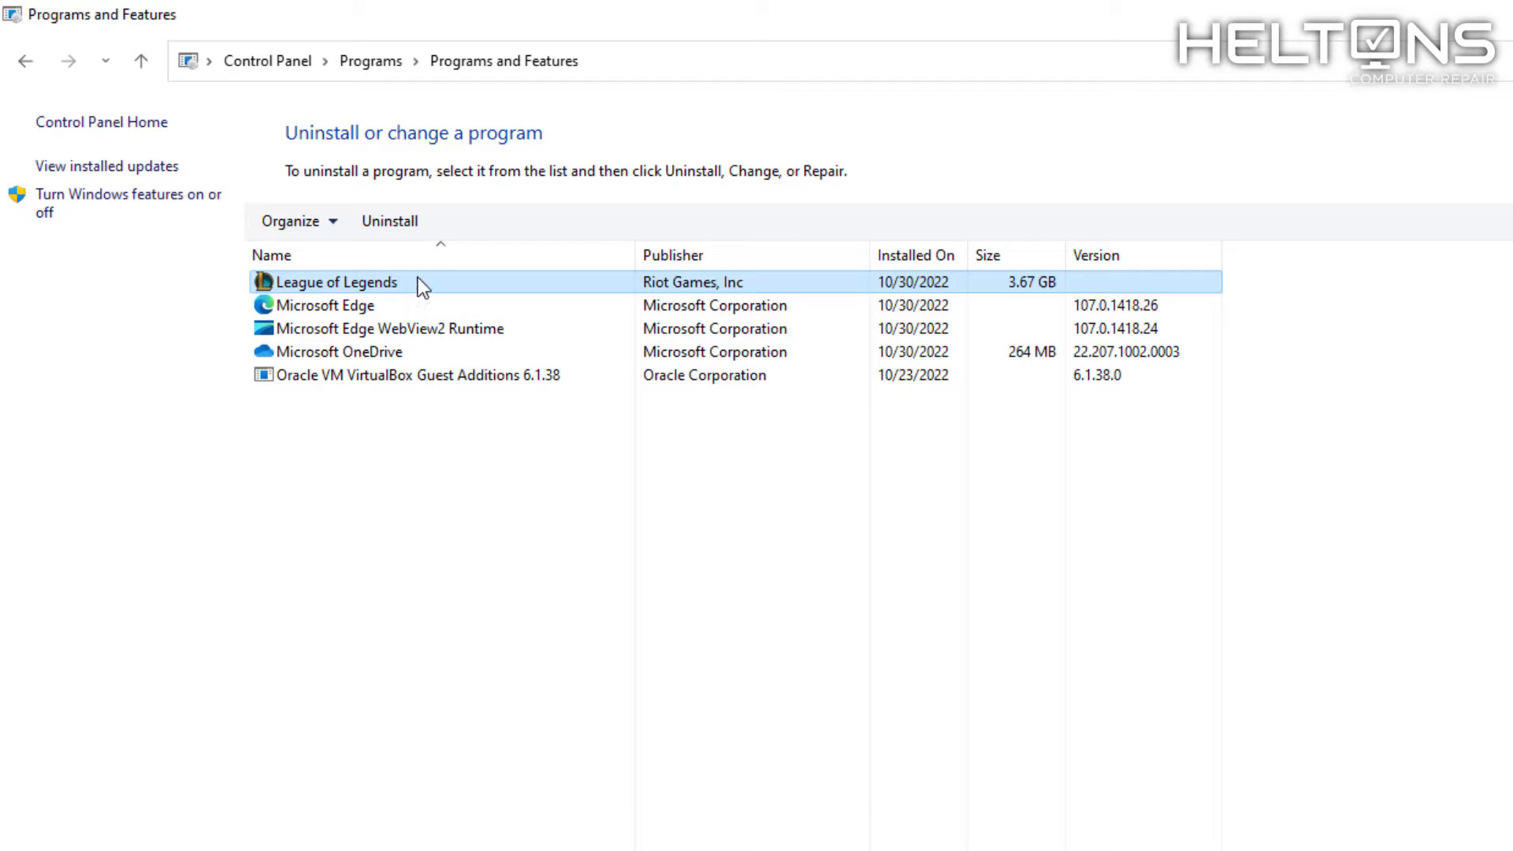
left_click(399, 228)
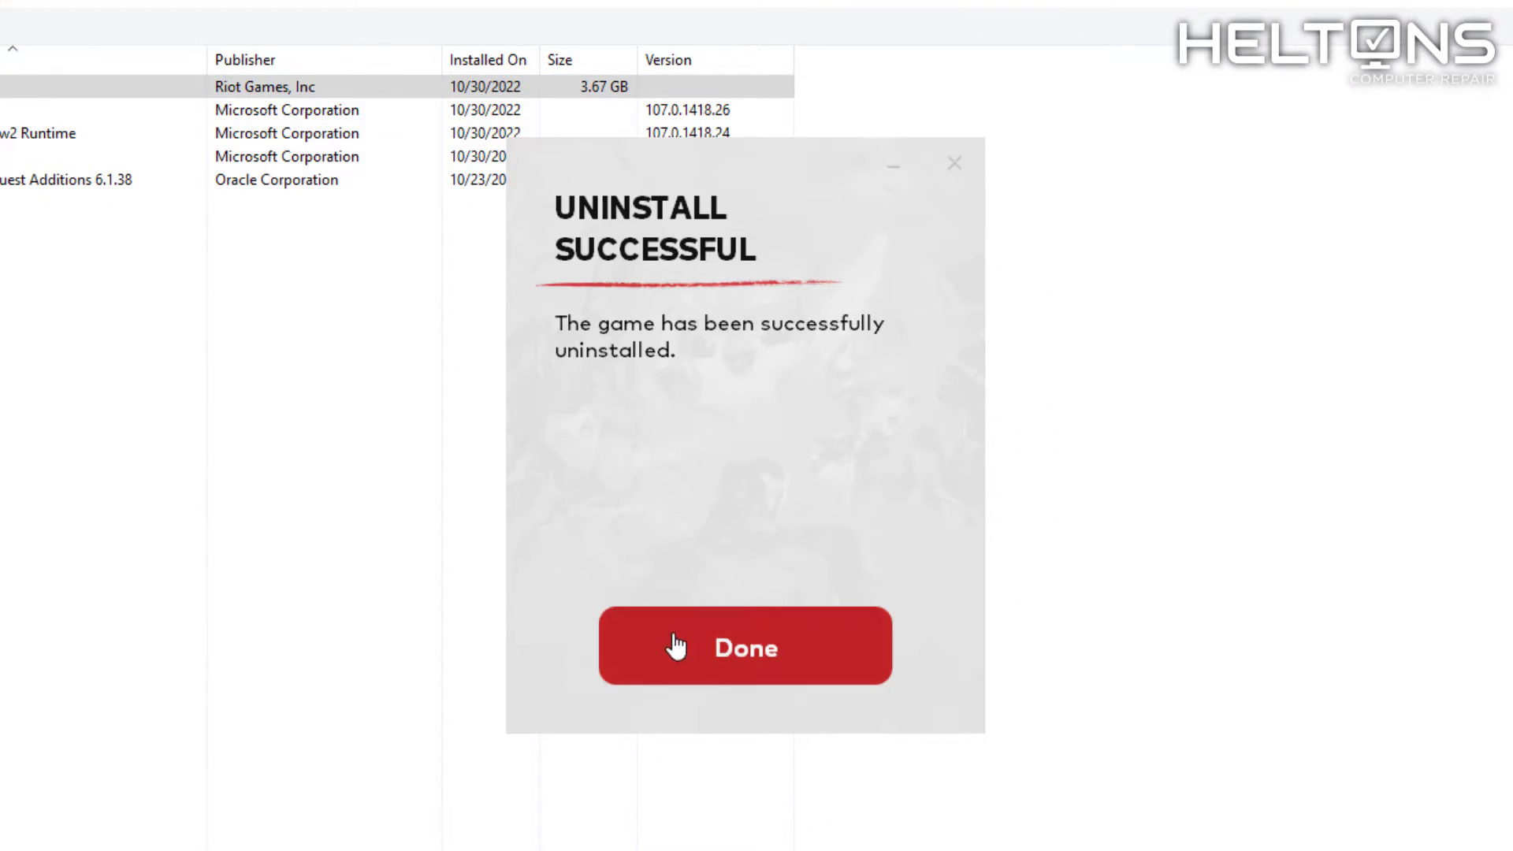
left_click(676, 649)
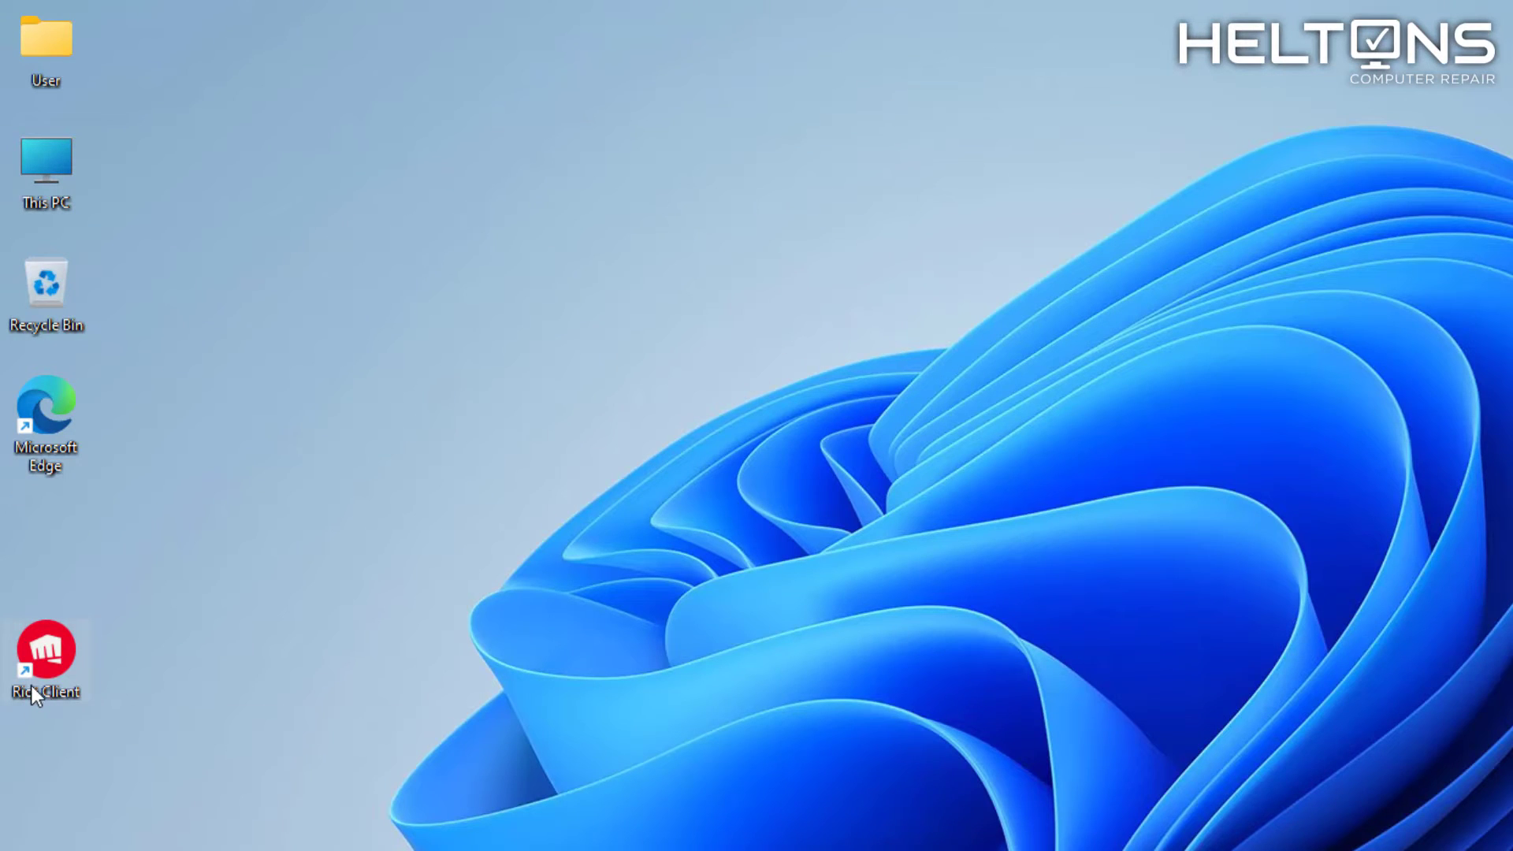
- Browse This PC > Local Disk (C:) > Riot Games and look inside Riot Client
double_click(69, 176)
double_click(398, 349)
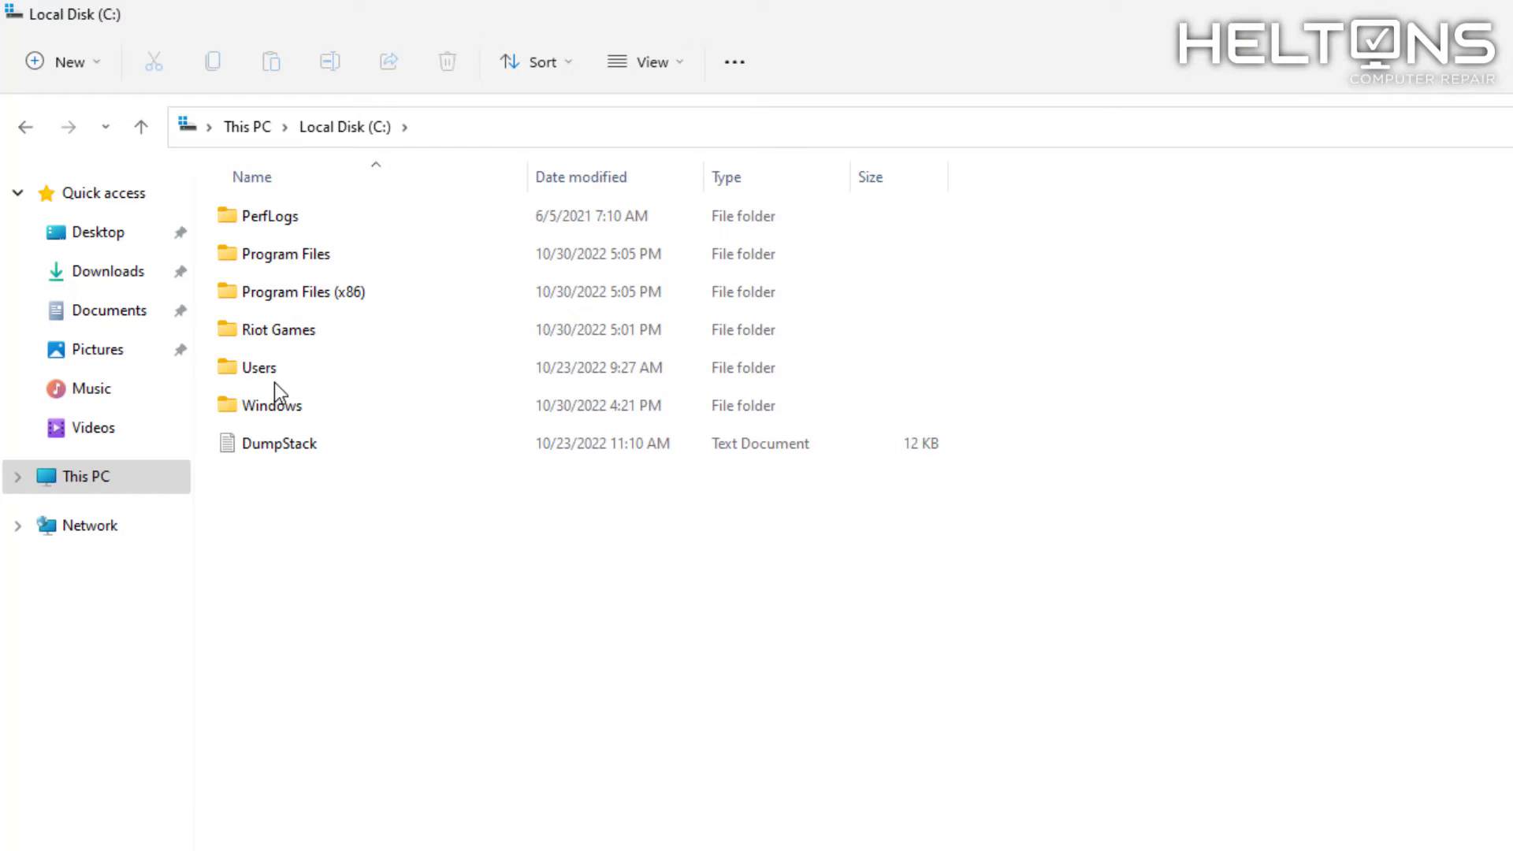
double_click(277, 342)
left_click(285, 220)
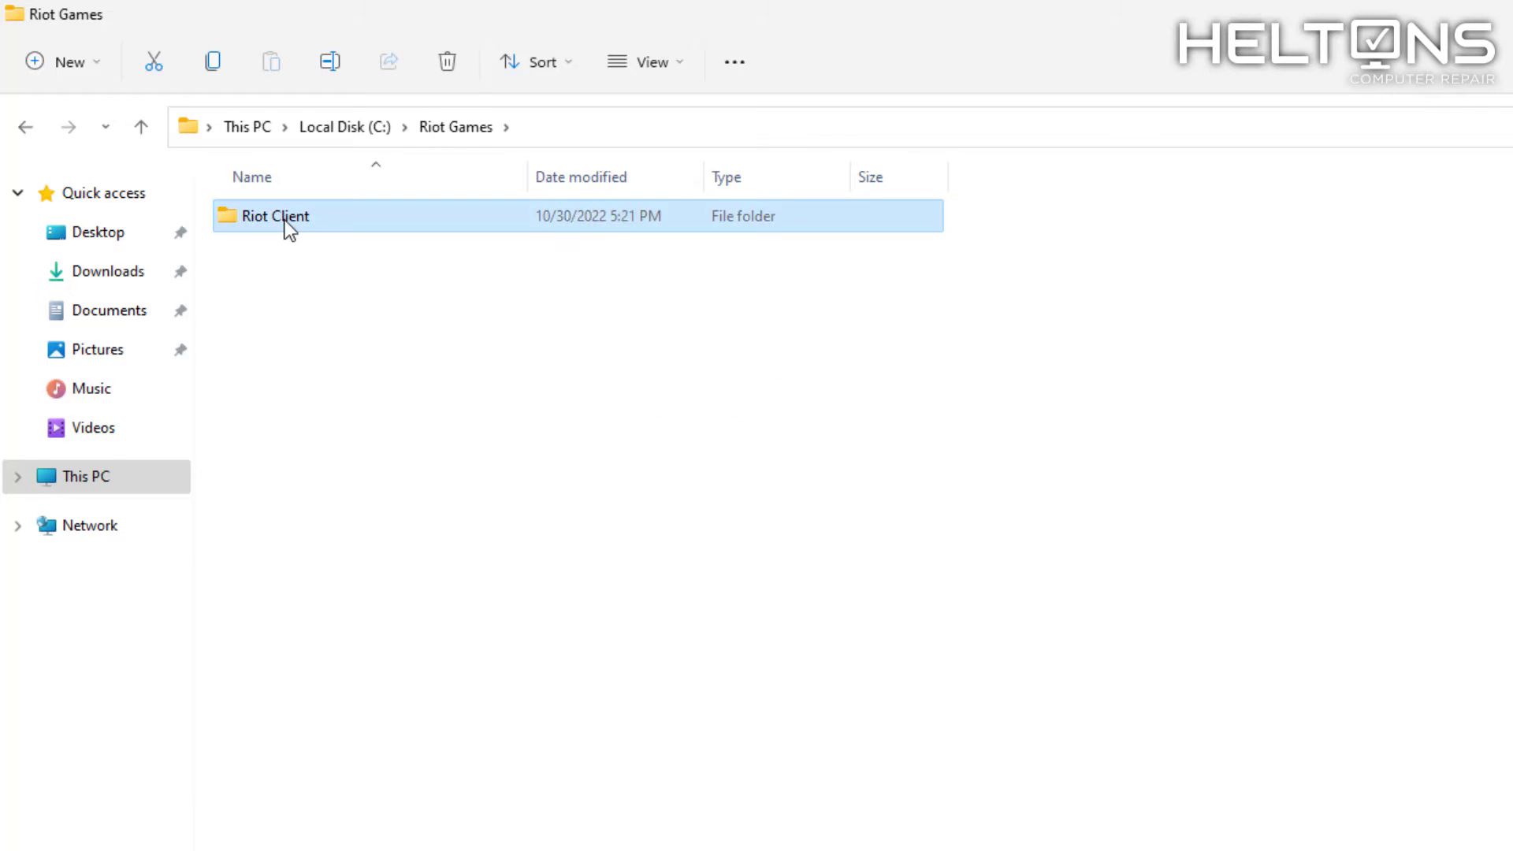
double_click(286, 220)
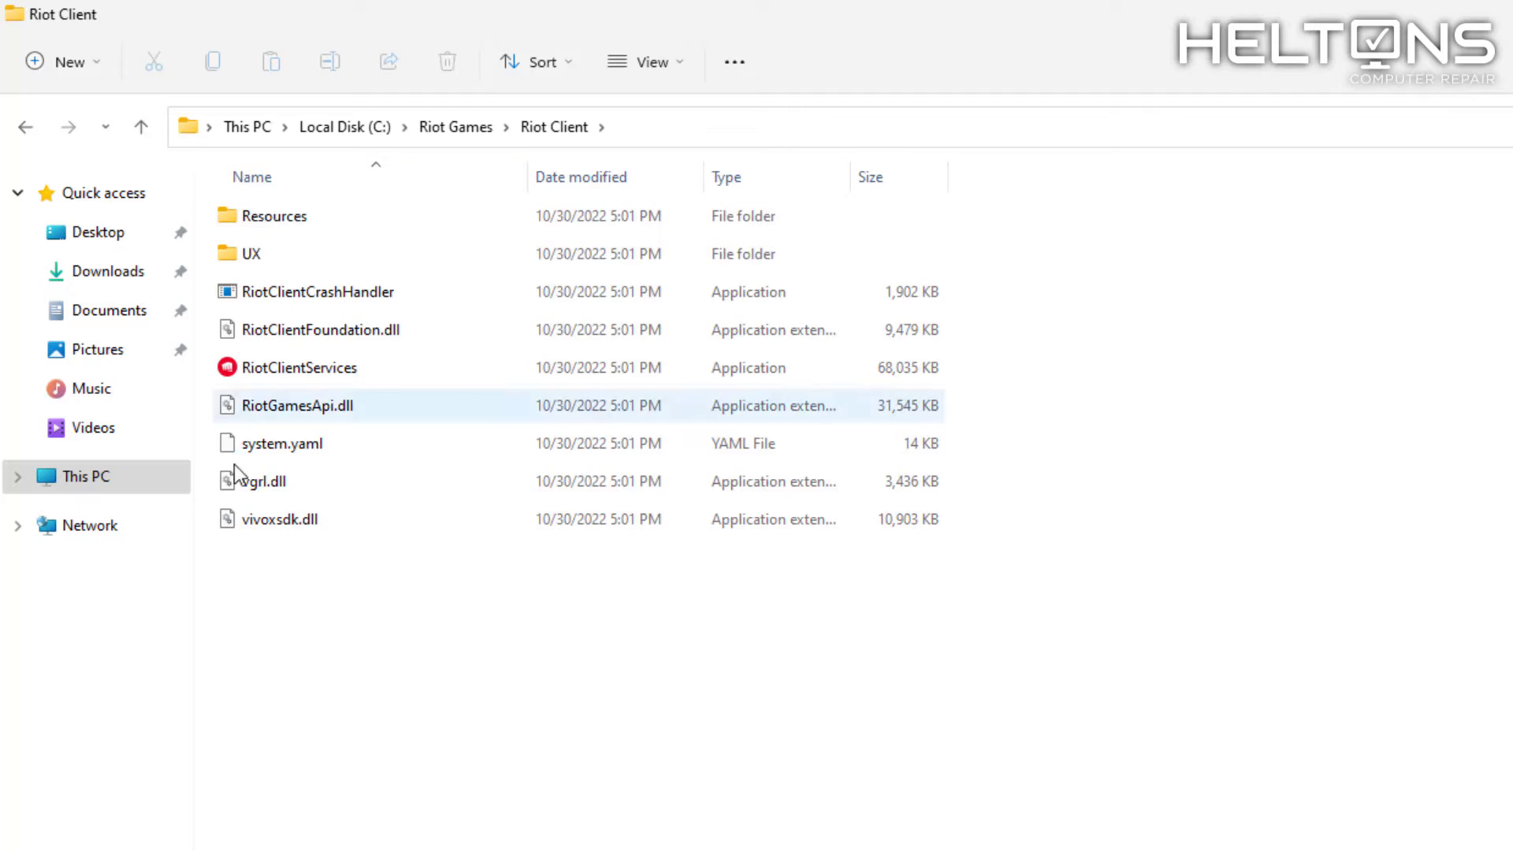
- Go back up, then reopen Local Disk (C:) > Riot Games and select Riot Client
left_click(25, 135)
left_click(25, 135)
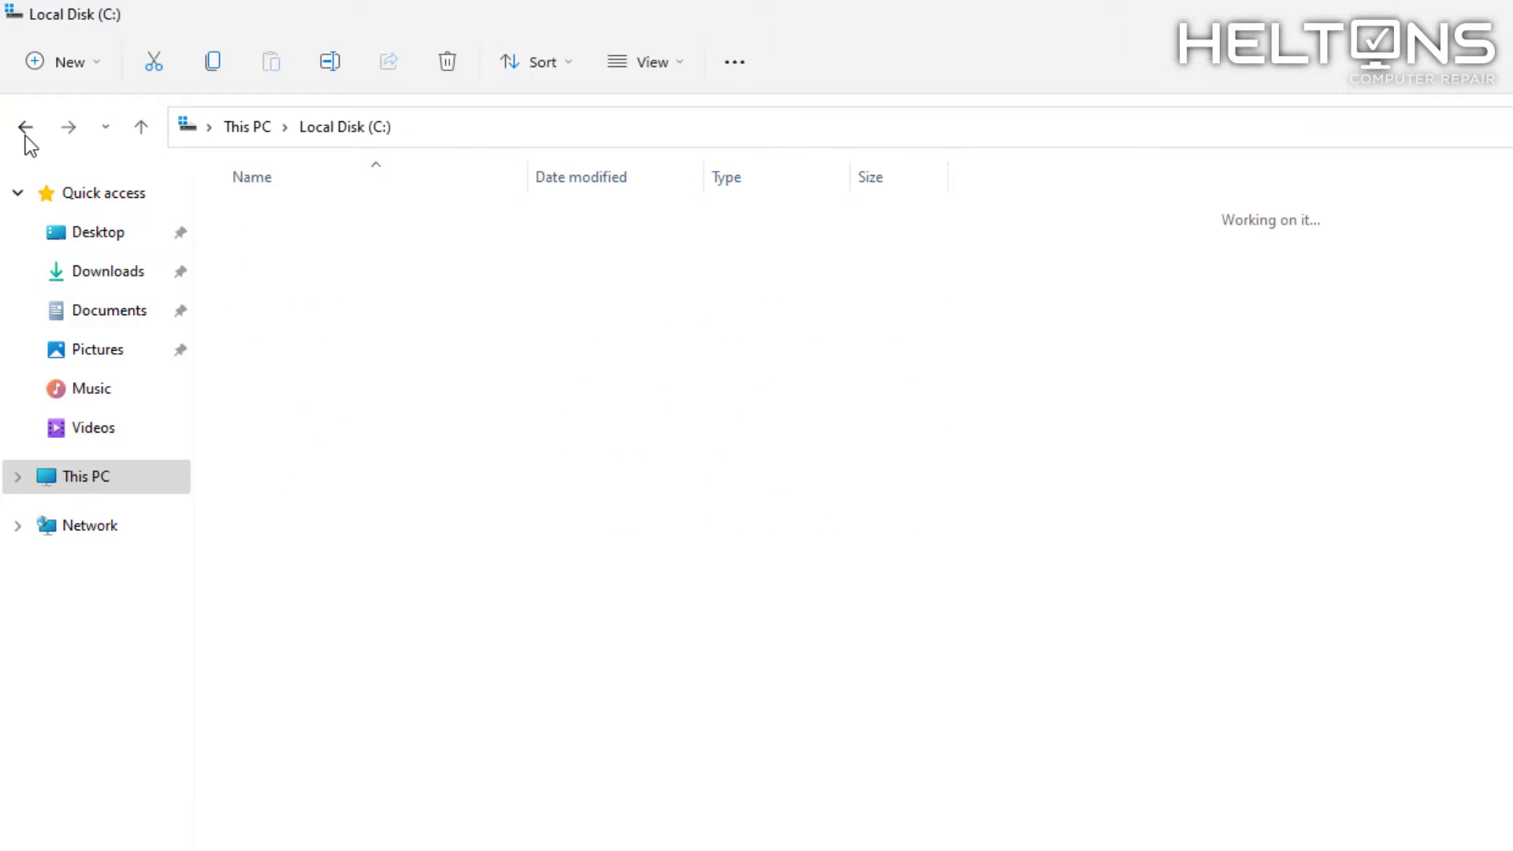
left_click(25, 136)
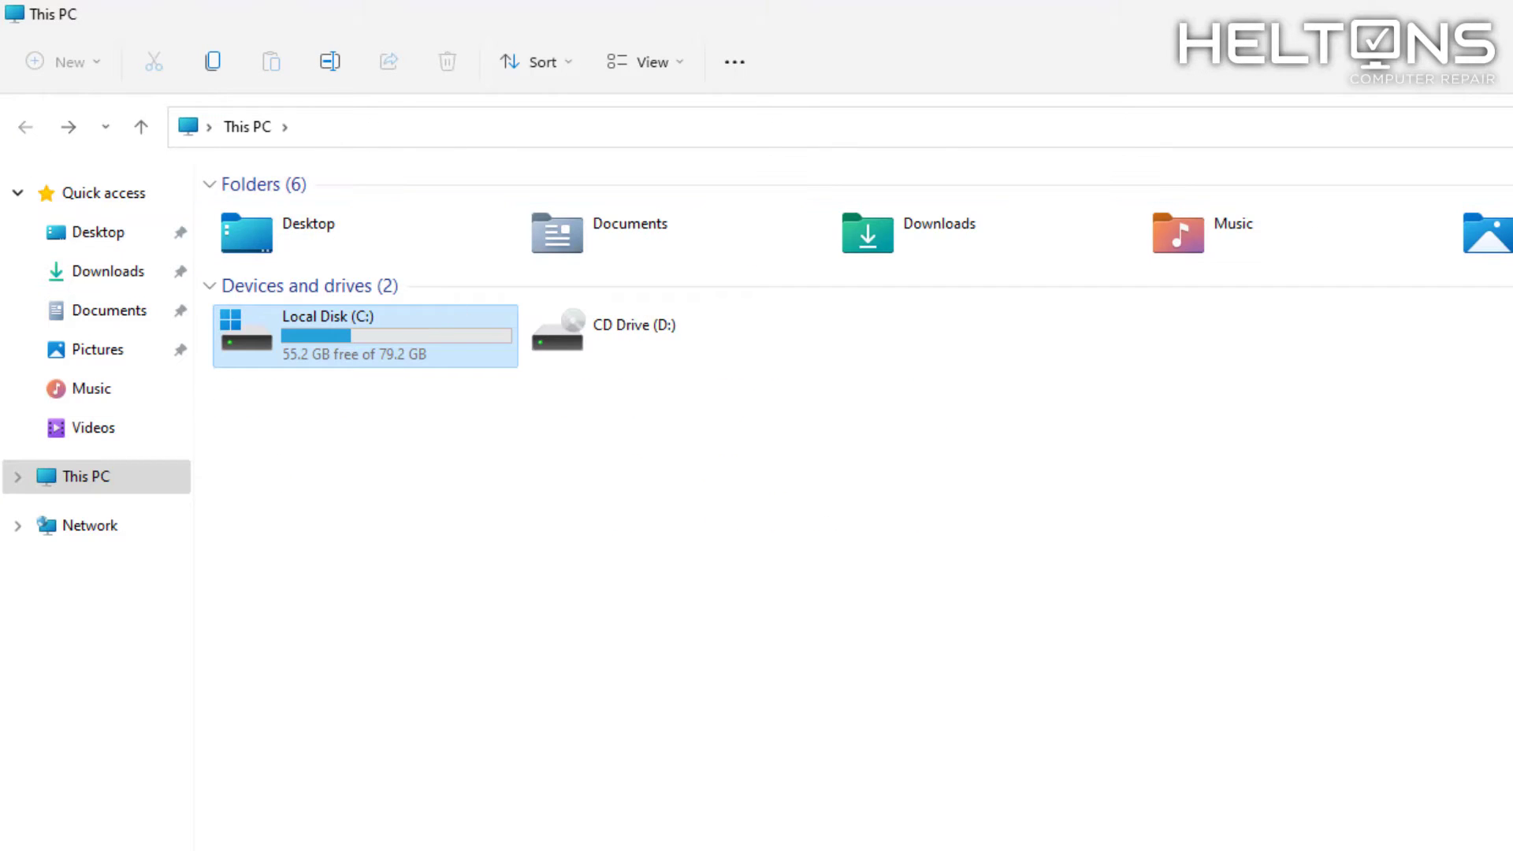
double_click(471, 338)
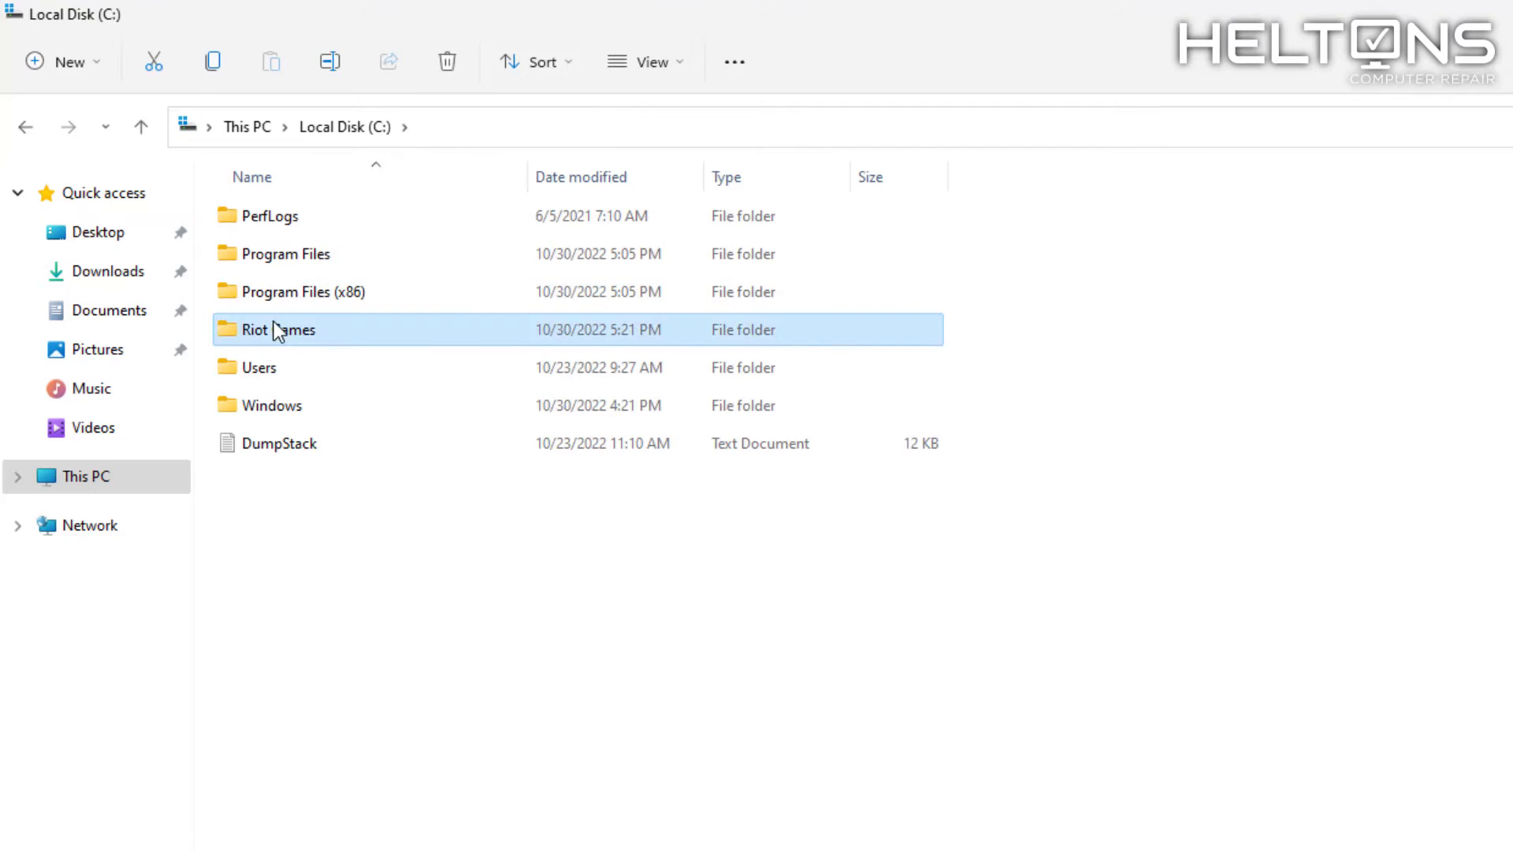
double_click(277, 328)
left_click(381, 224)
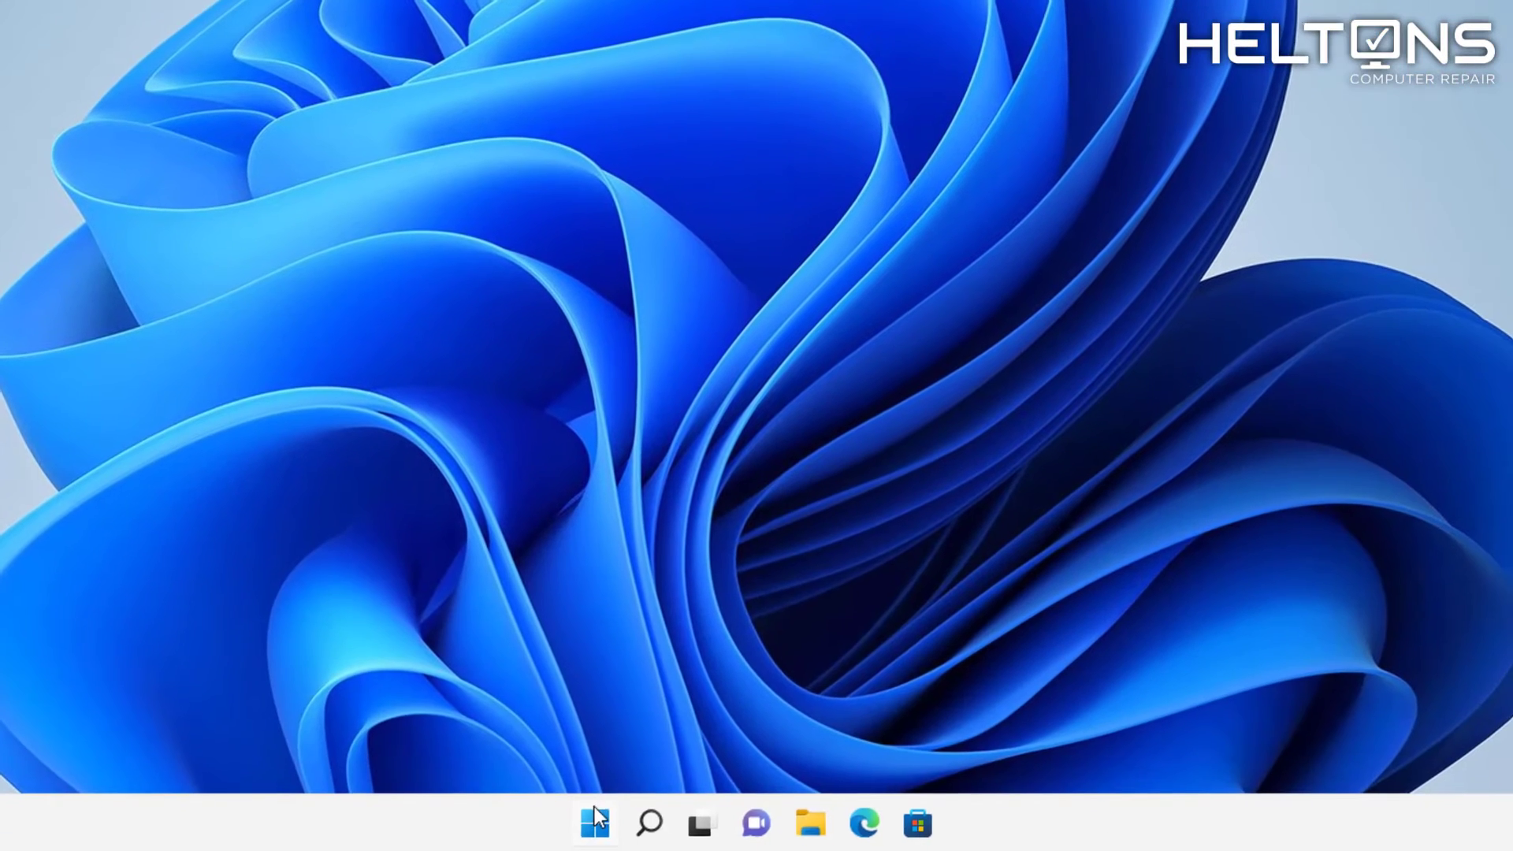
- Search Start for 'riot' and uninstall the Riot Client result
left_click(594, 821)
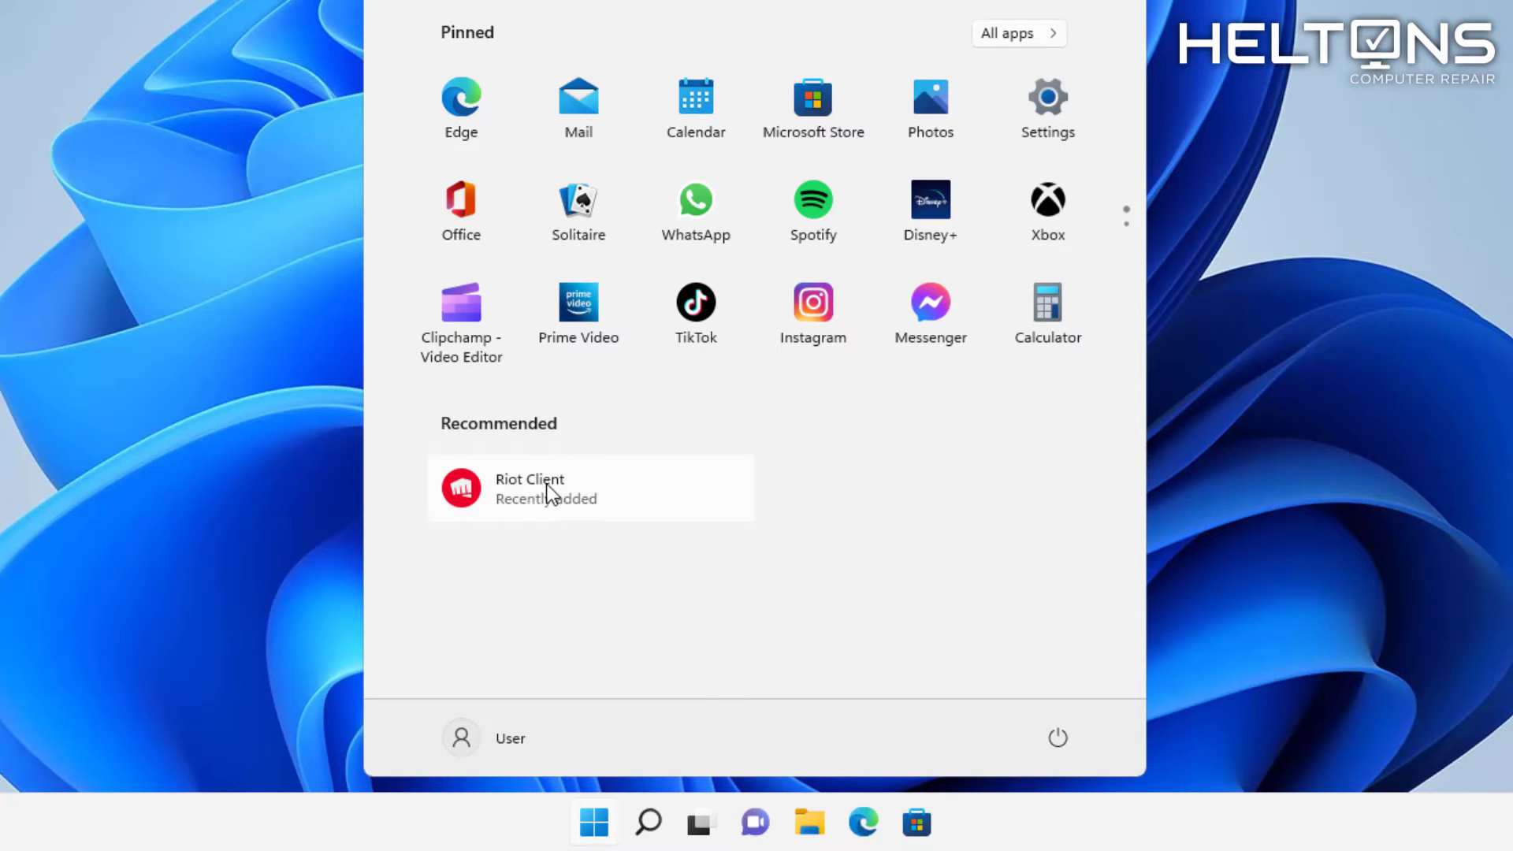
right_click(548, 492)
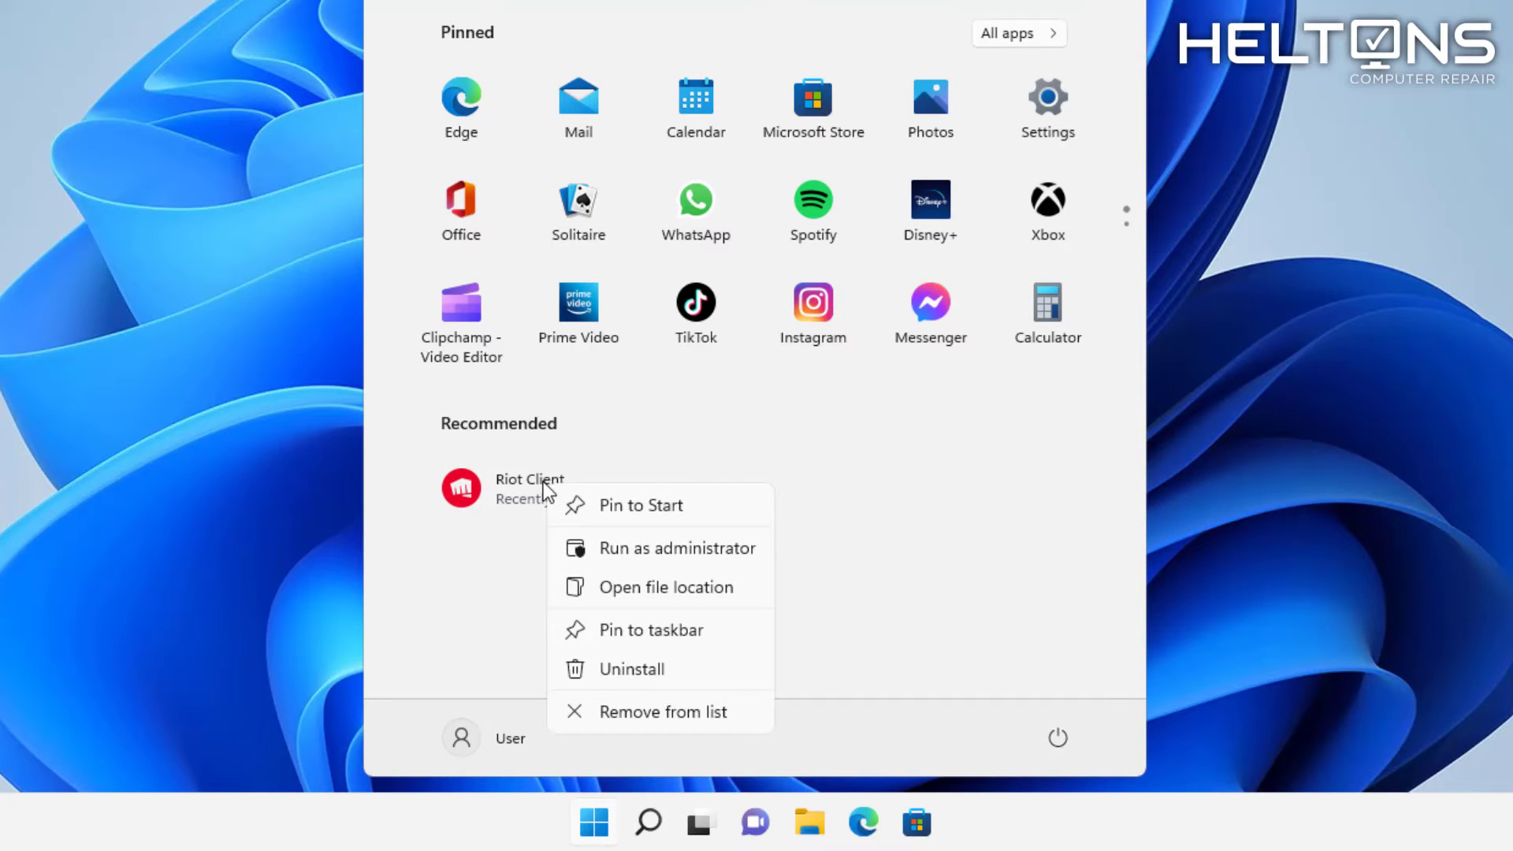
left_click(805, 413)
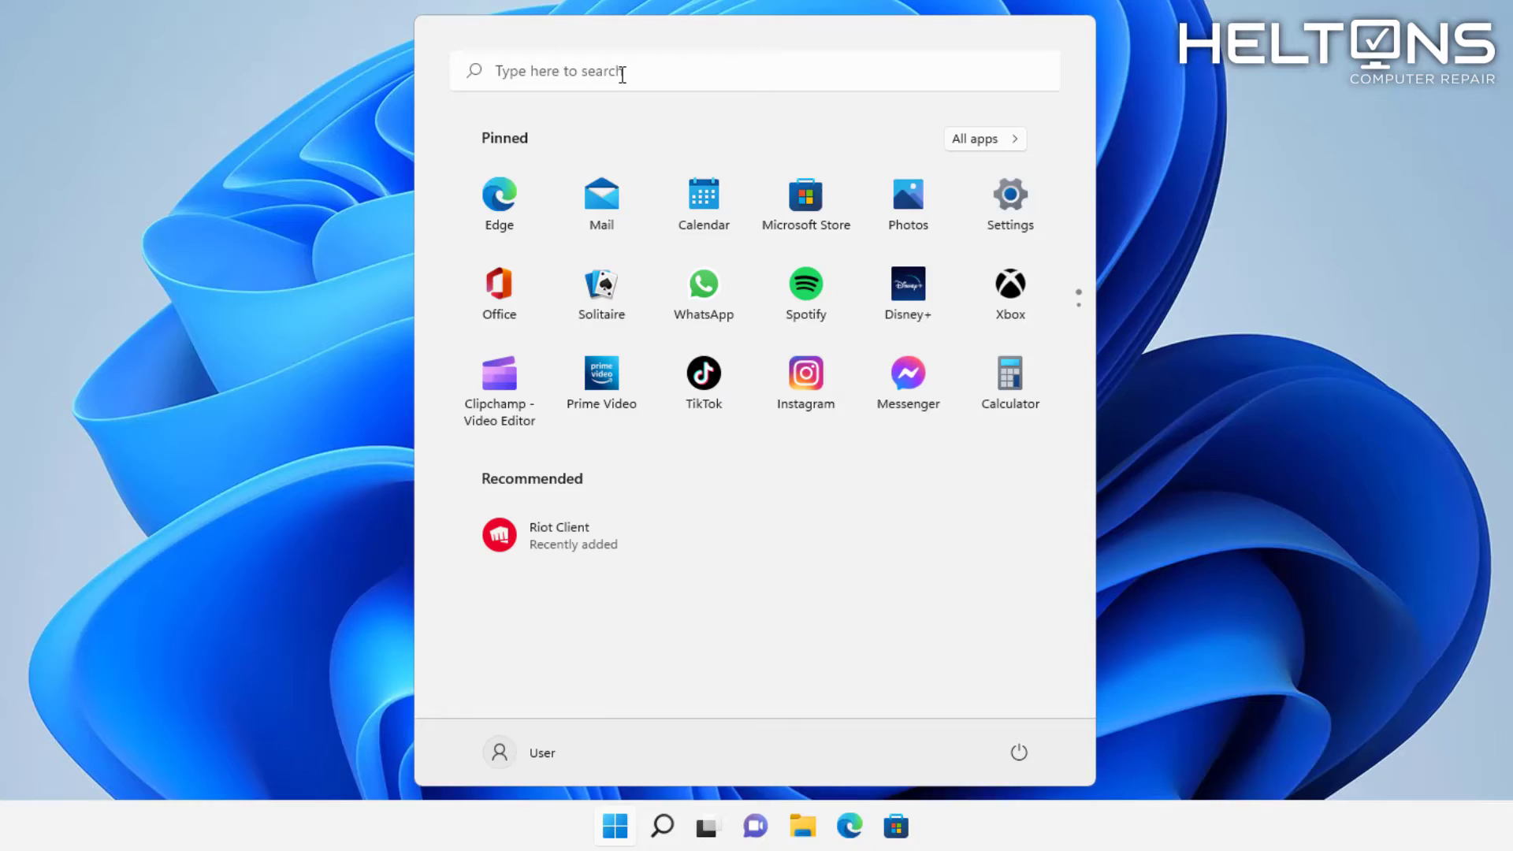
left_click(621, 73)
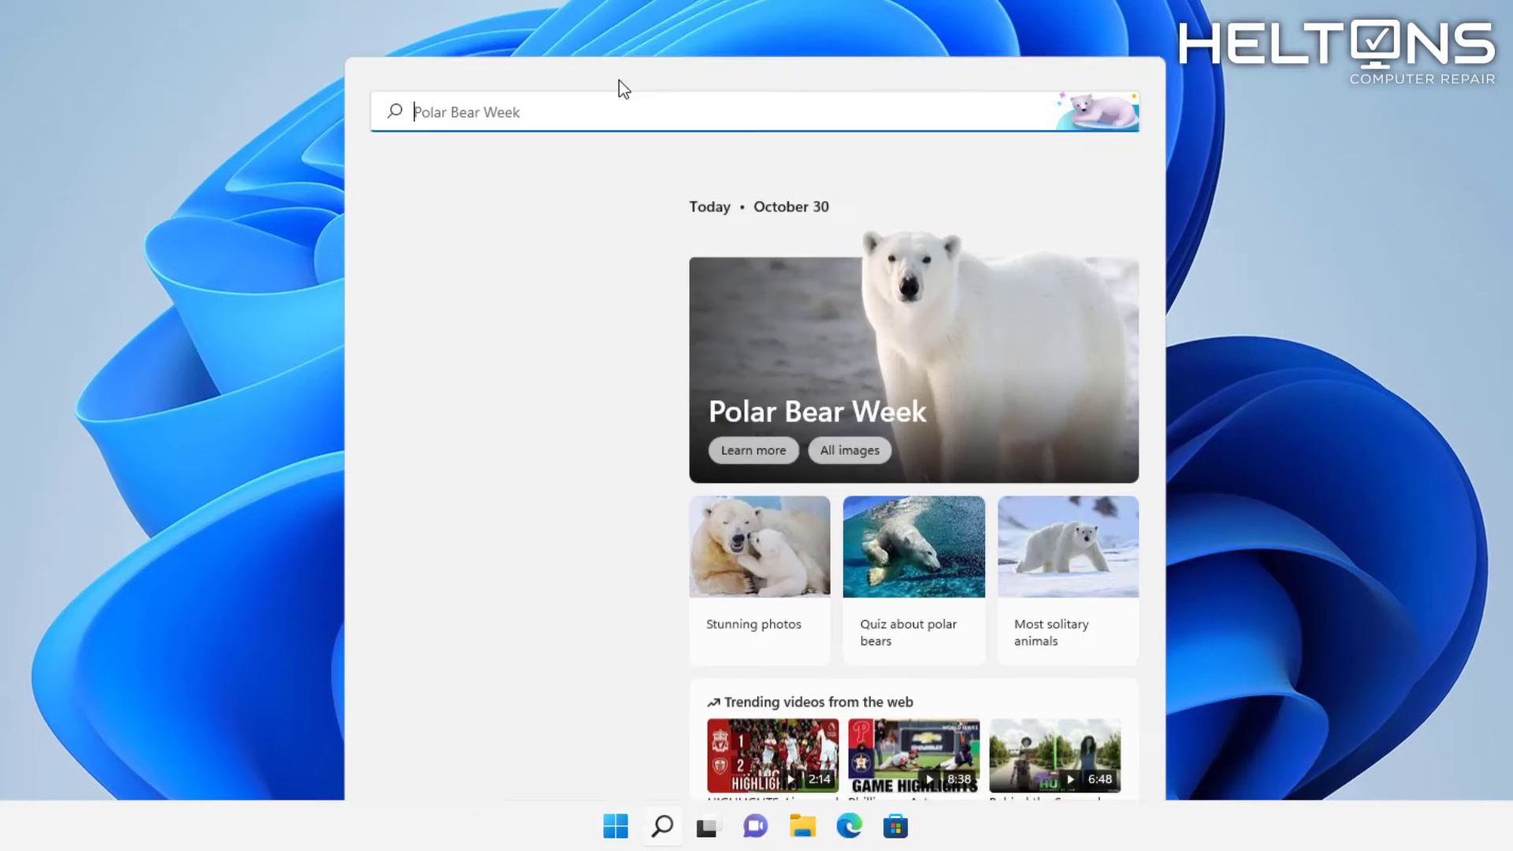
type("riot")
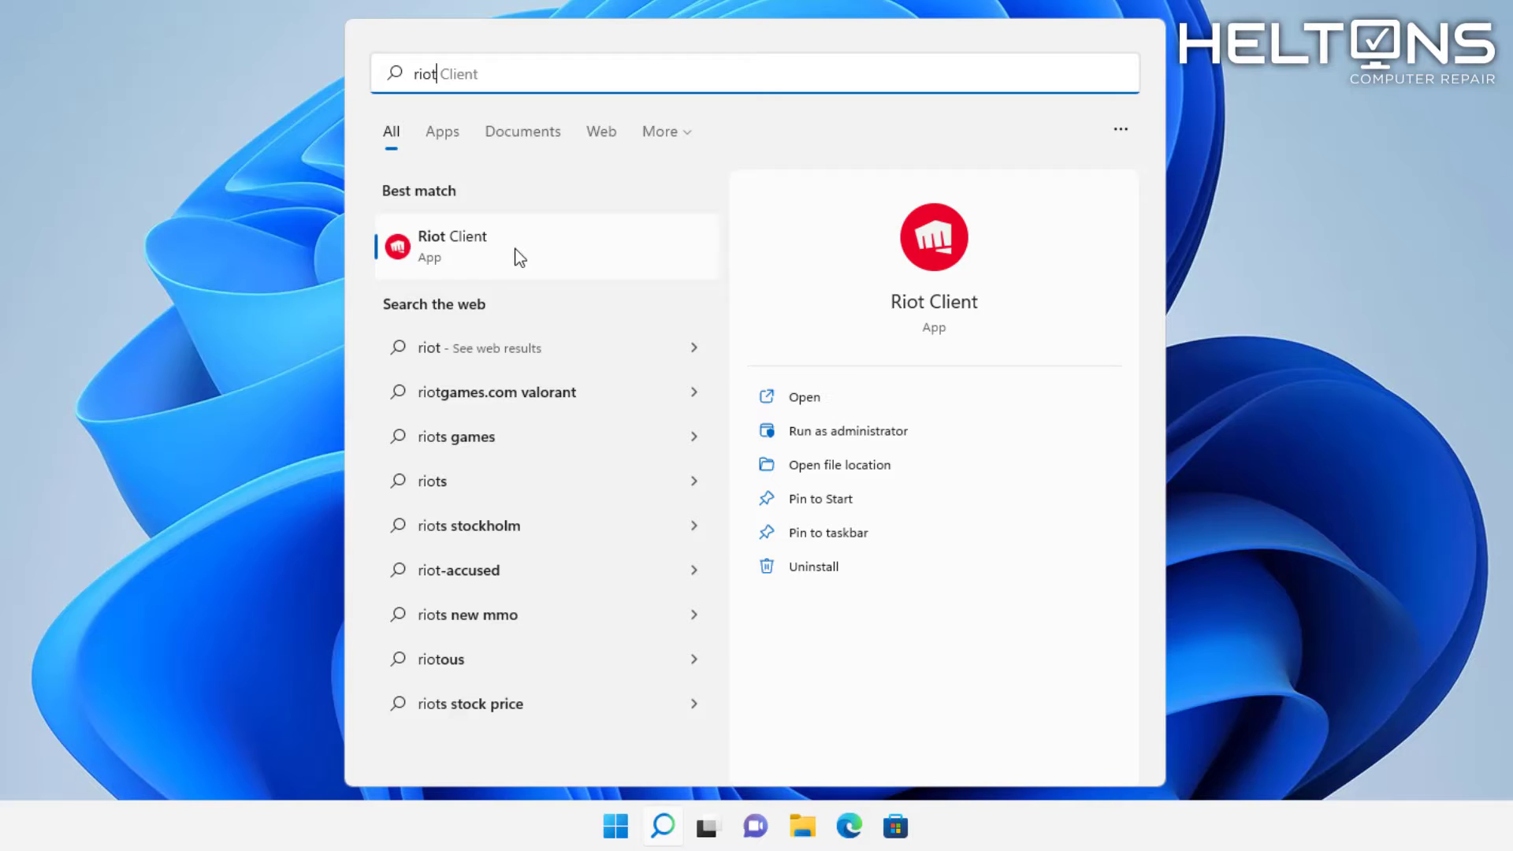
right_click(519, 257)
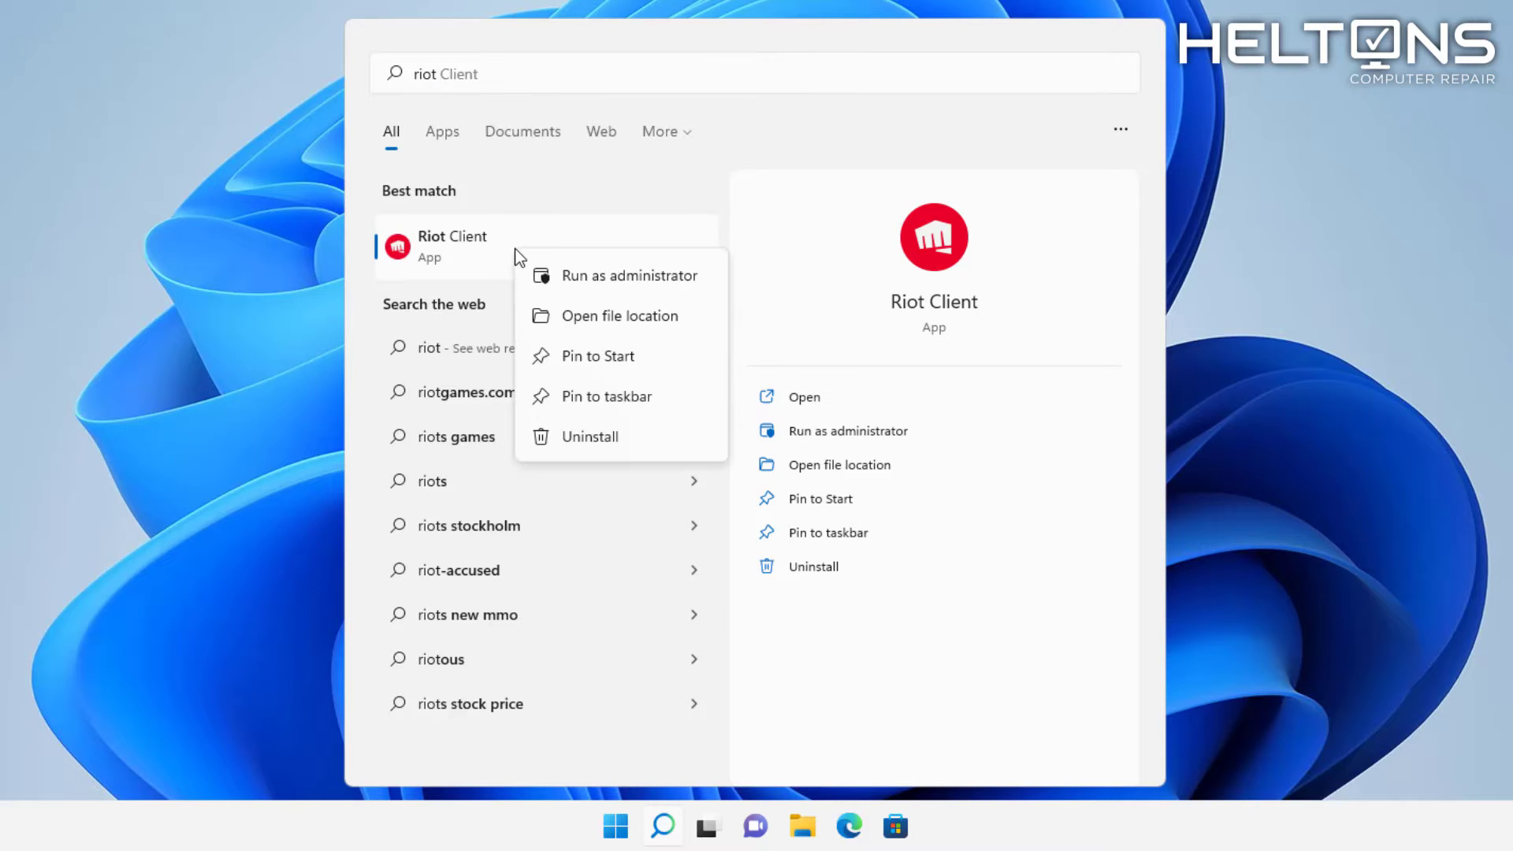
left_click(580, 441)
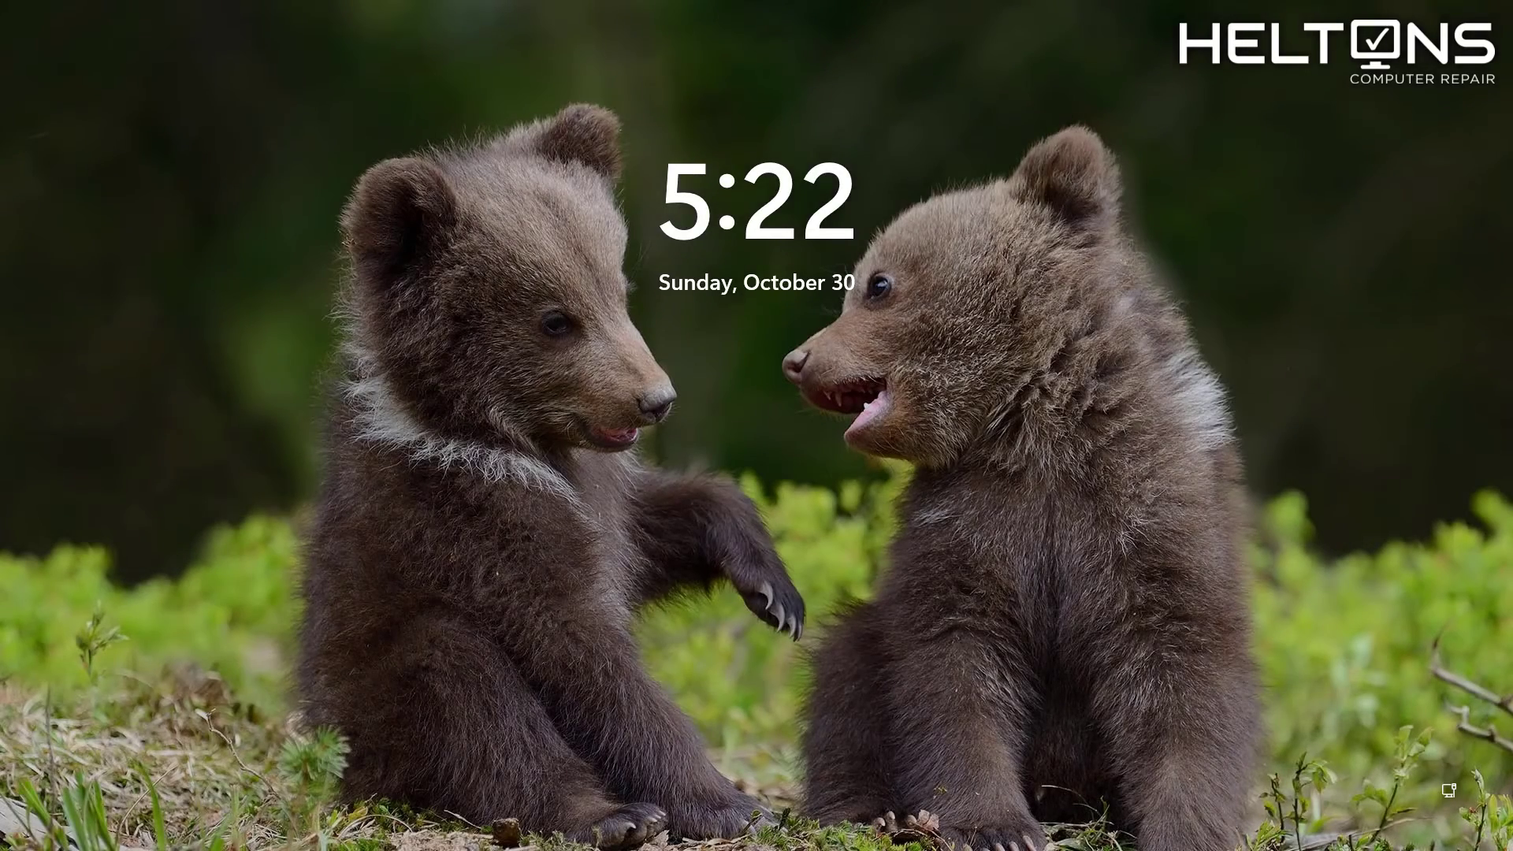
- Sign back into Windows with the account password, retrying after an incorrect-password message
left_click(915, 522)
type("••")
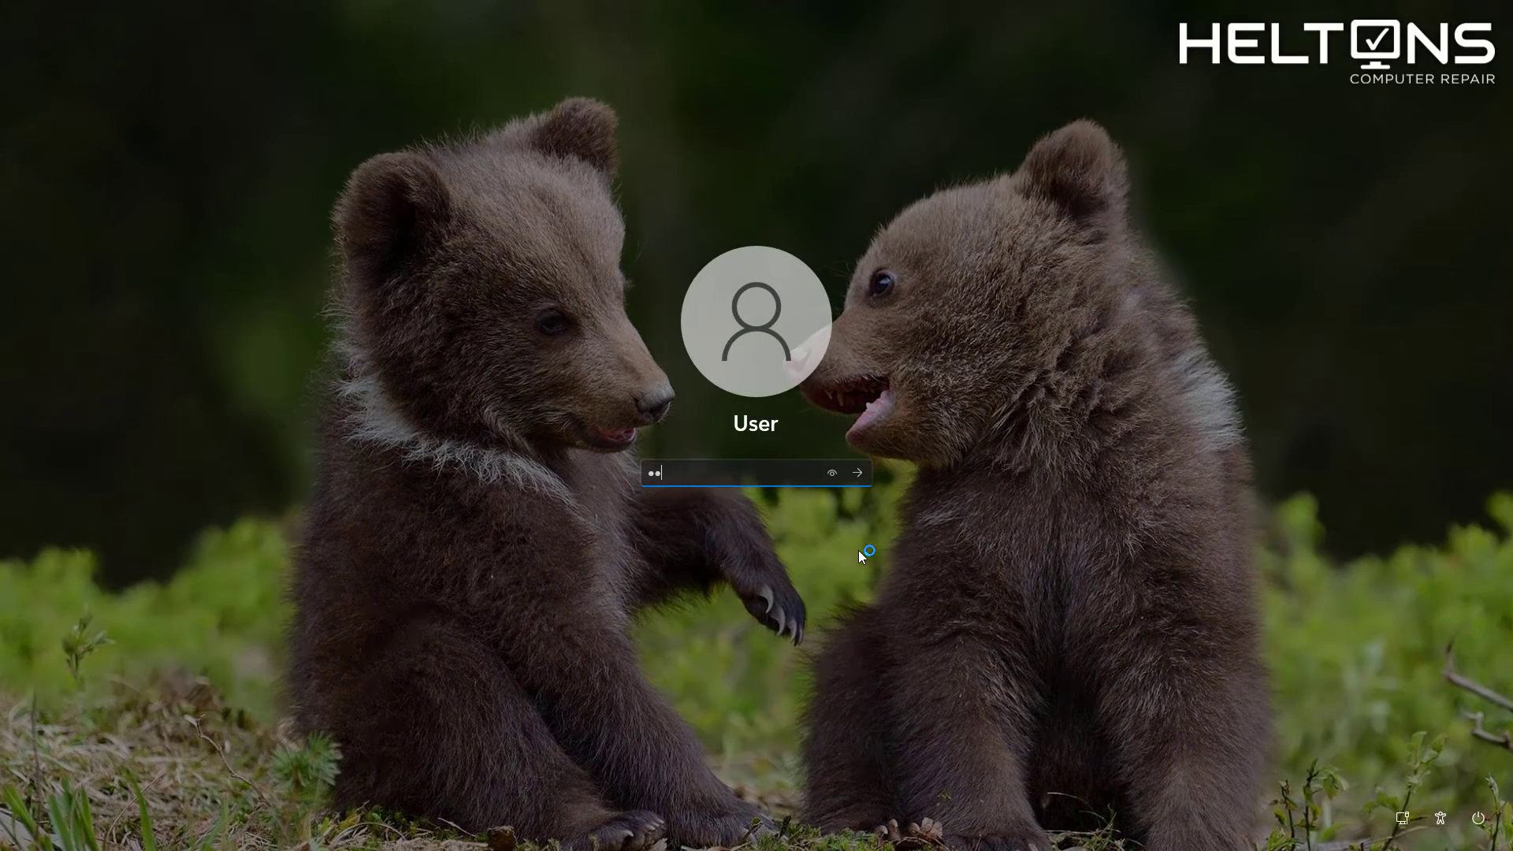
type("•••••••••")
key("Return")
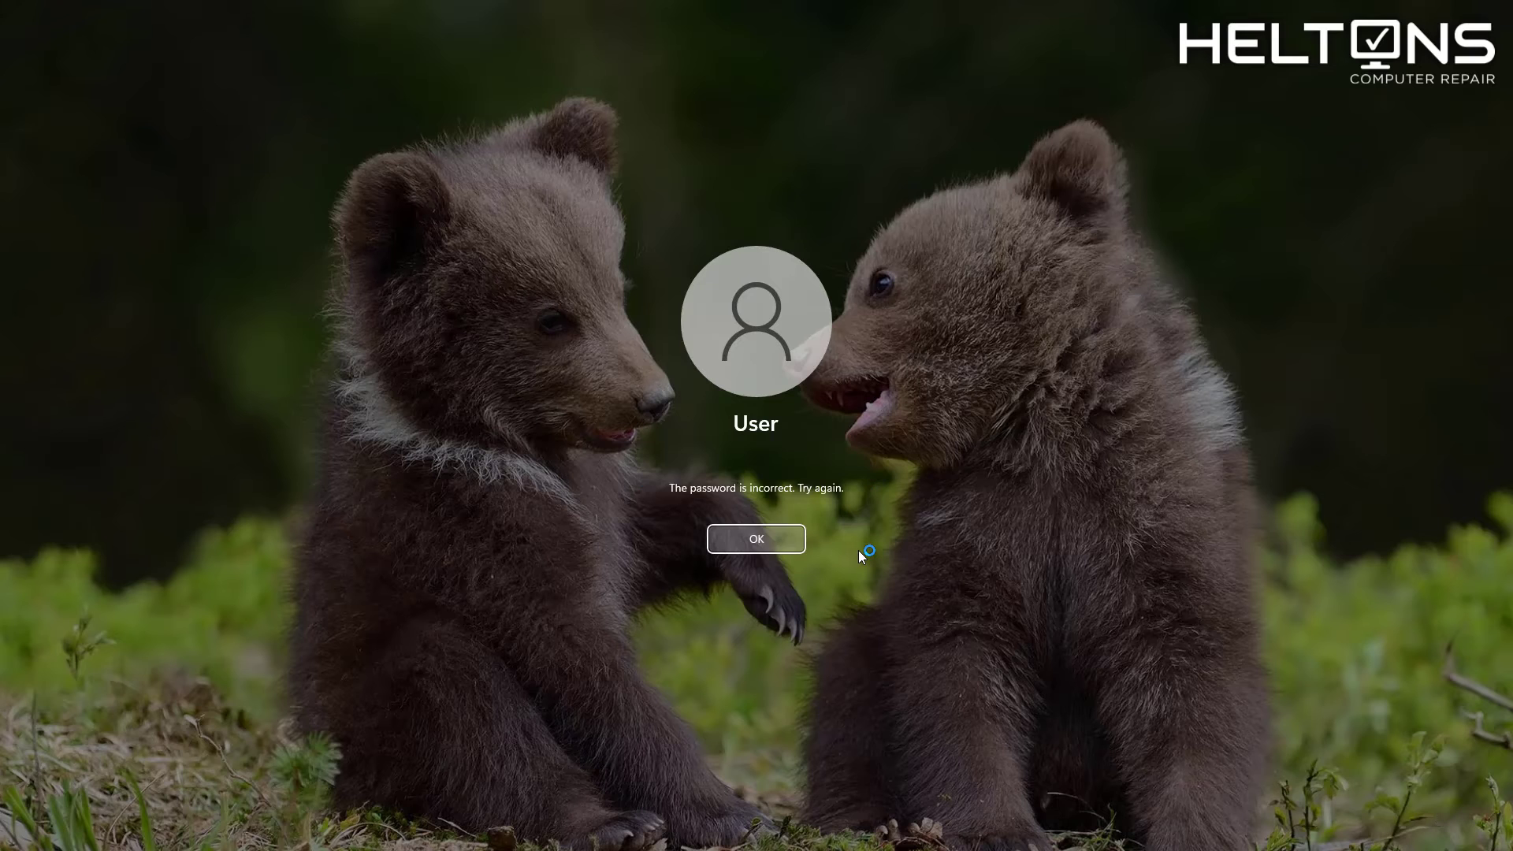
key("Return")
type("••••••")
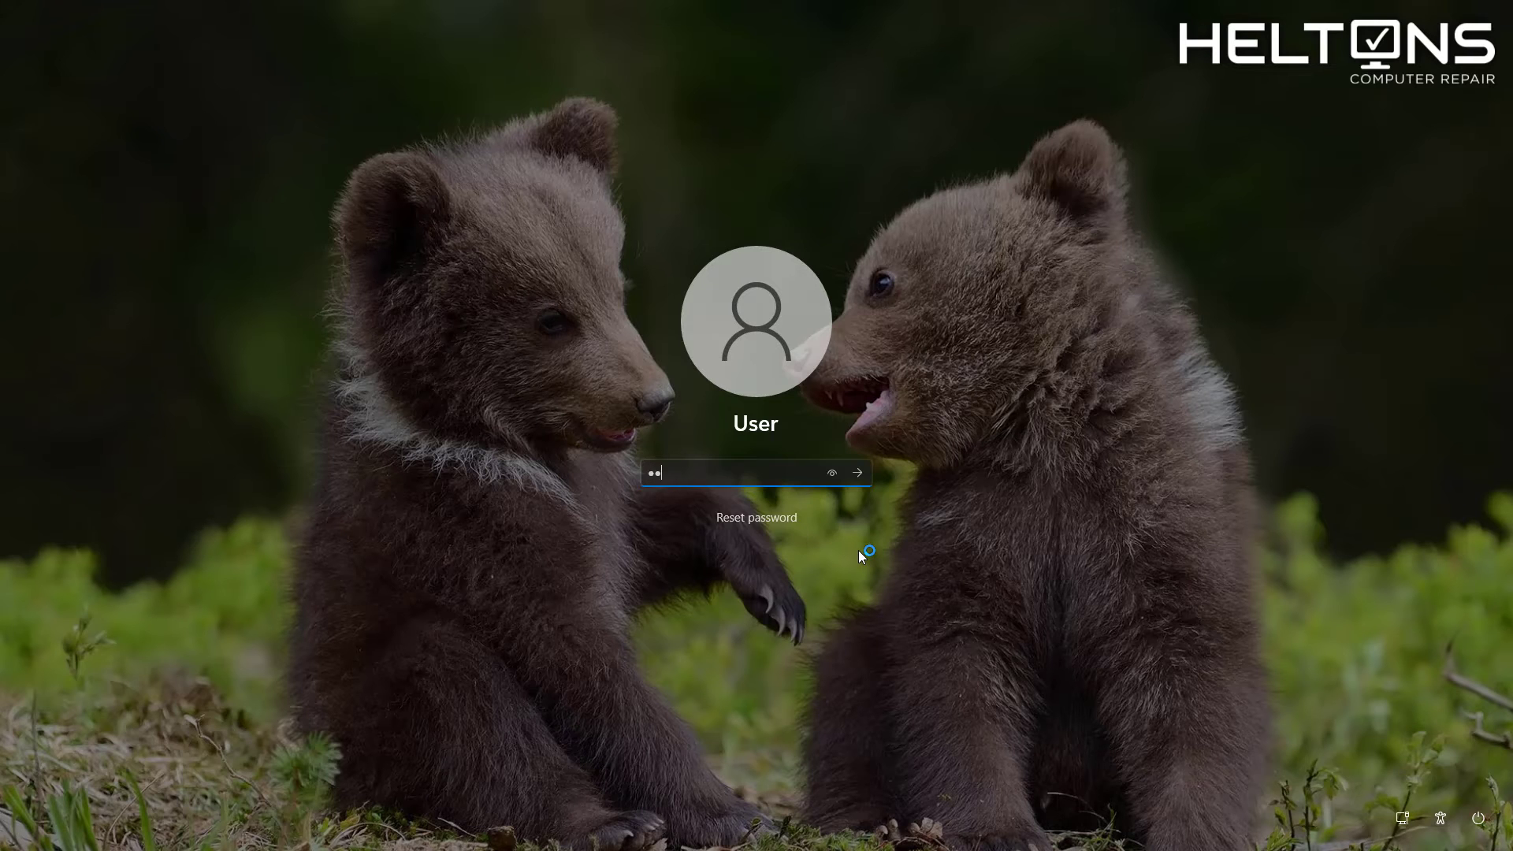
type("•••••")
key("Return")
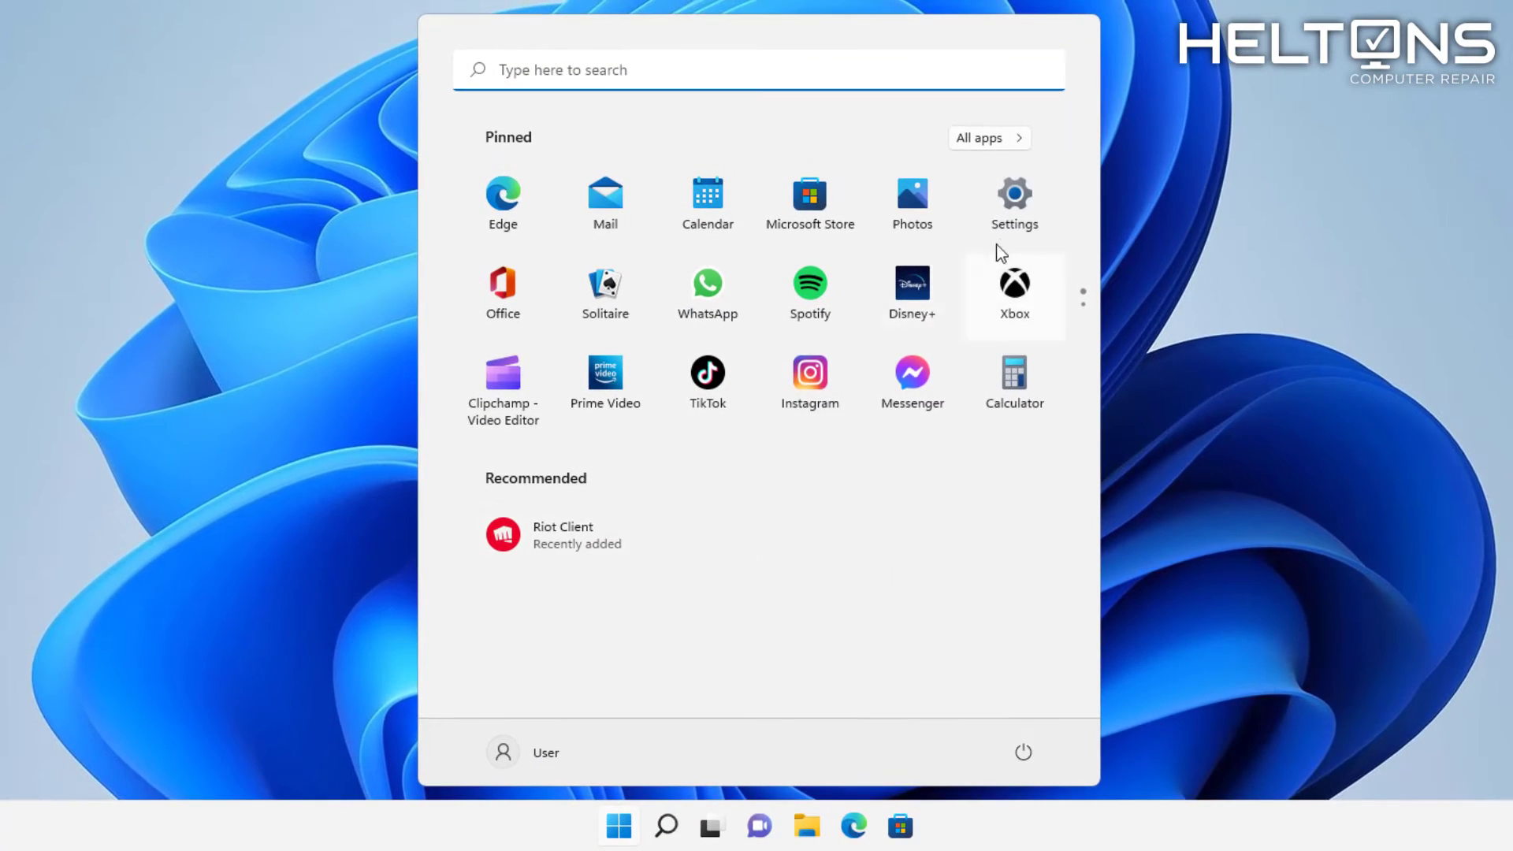
- Scan the 37-app list in Settings > Apps > Apps & features for Riot entries
left_click(1015, 208)
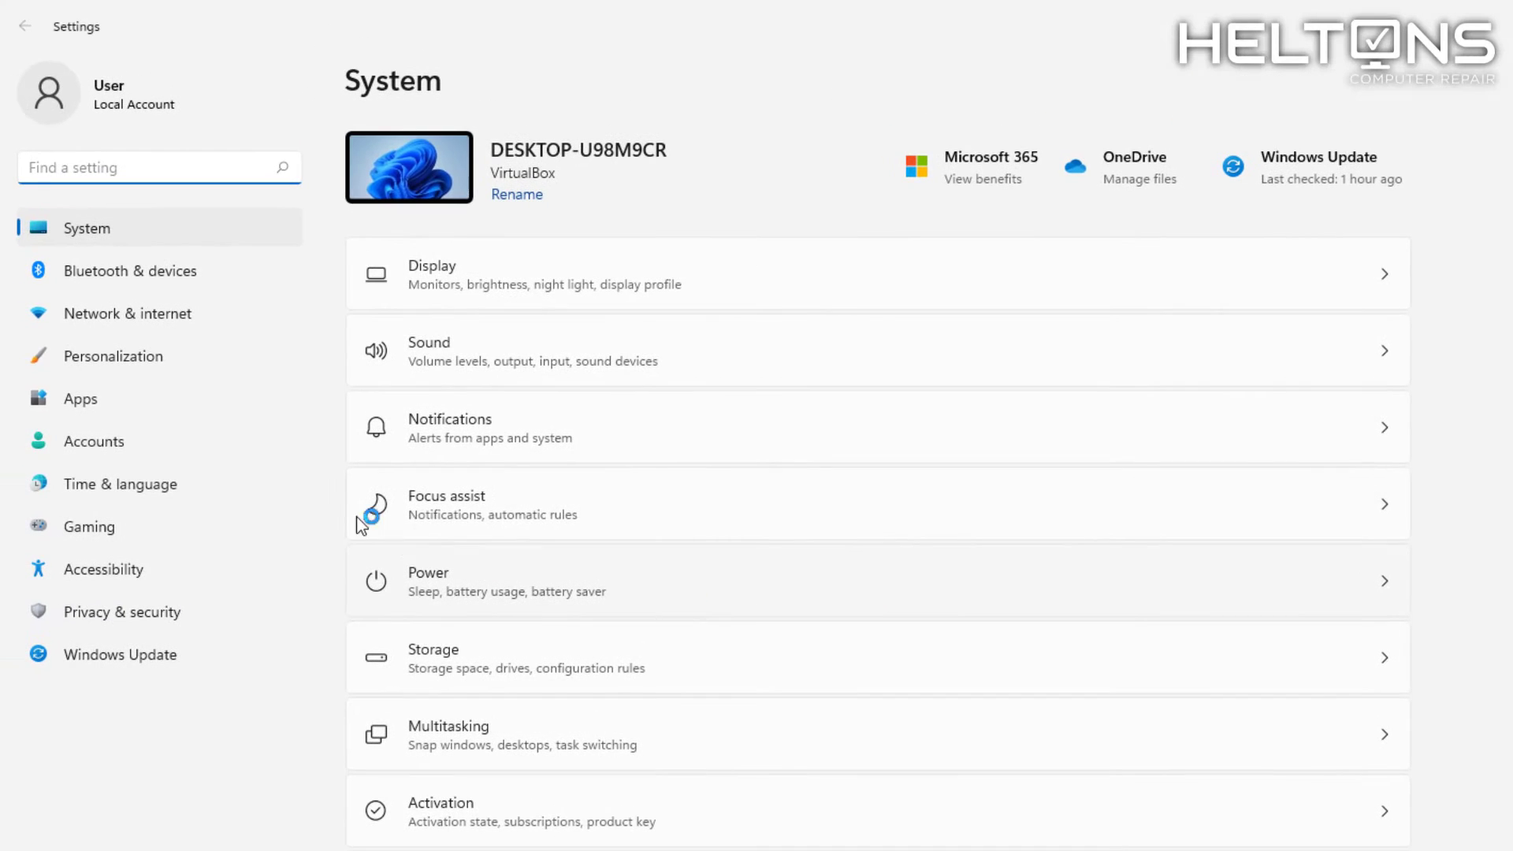
left_click(112, 408)
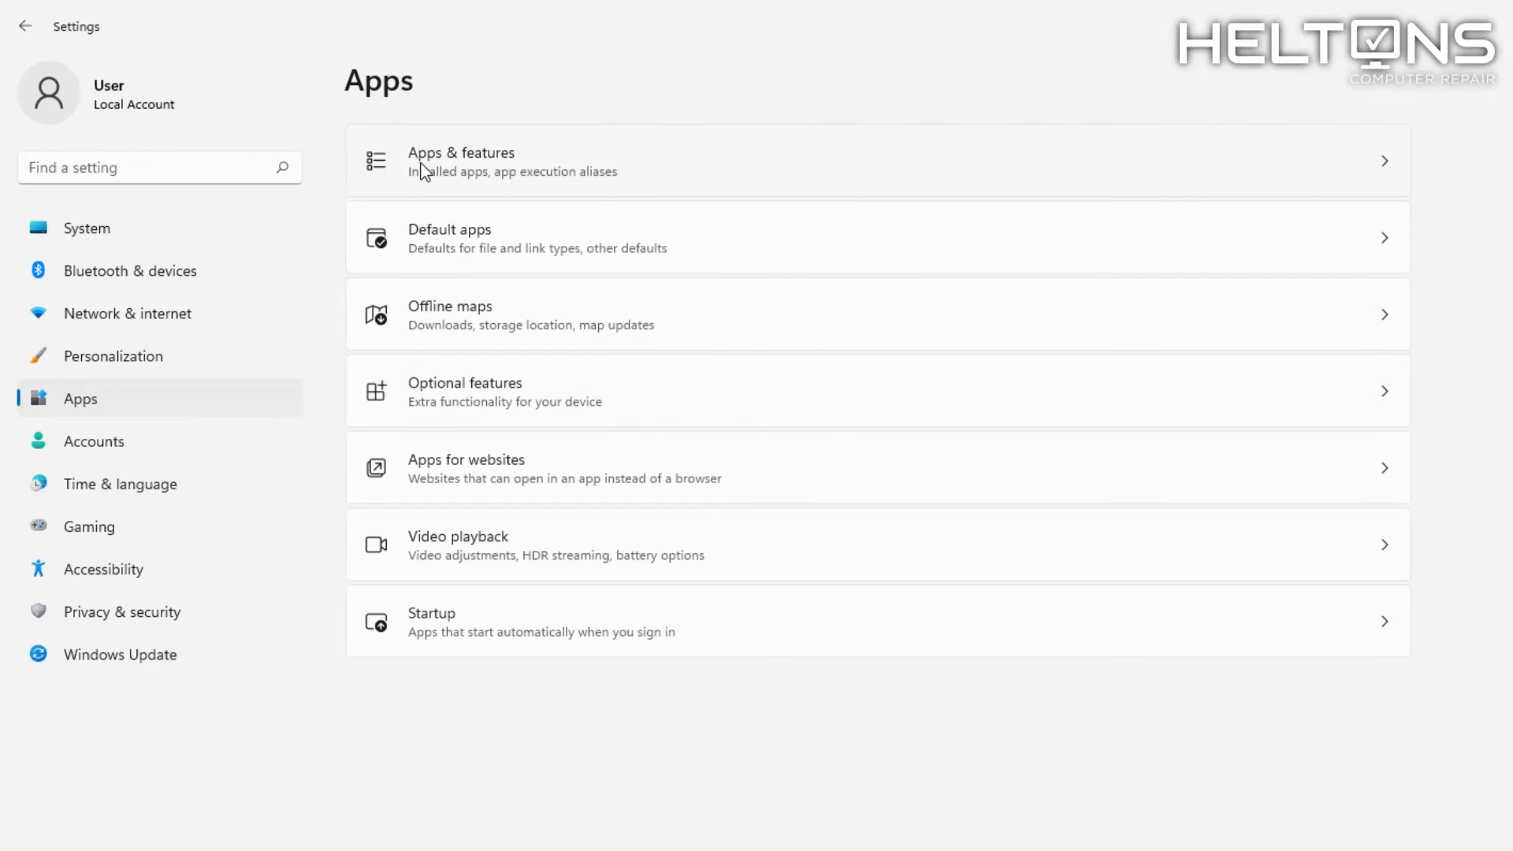
left_click(425, 171)
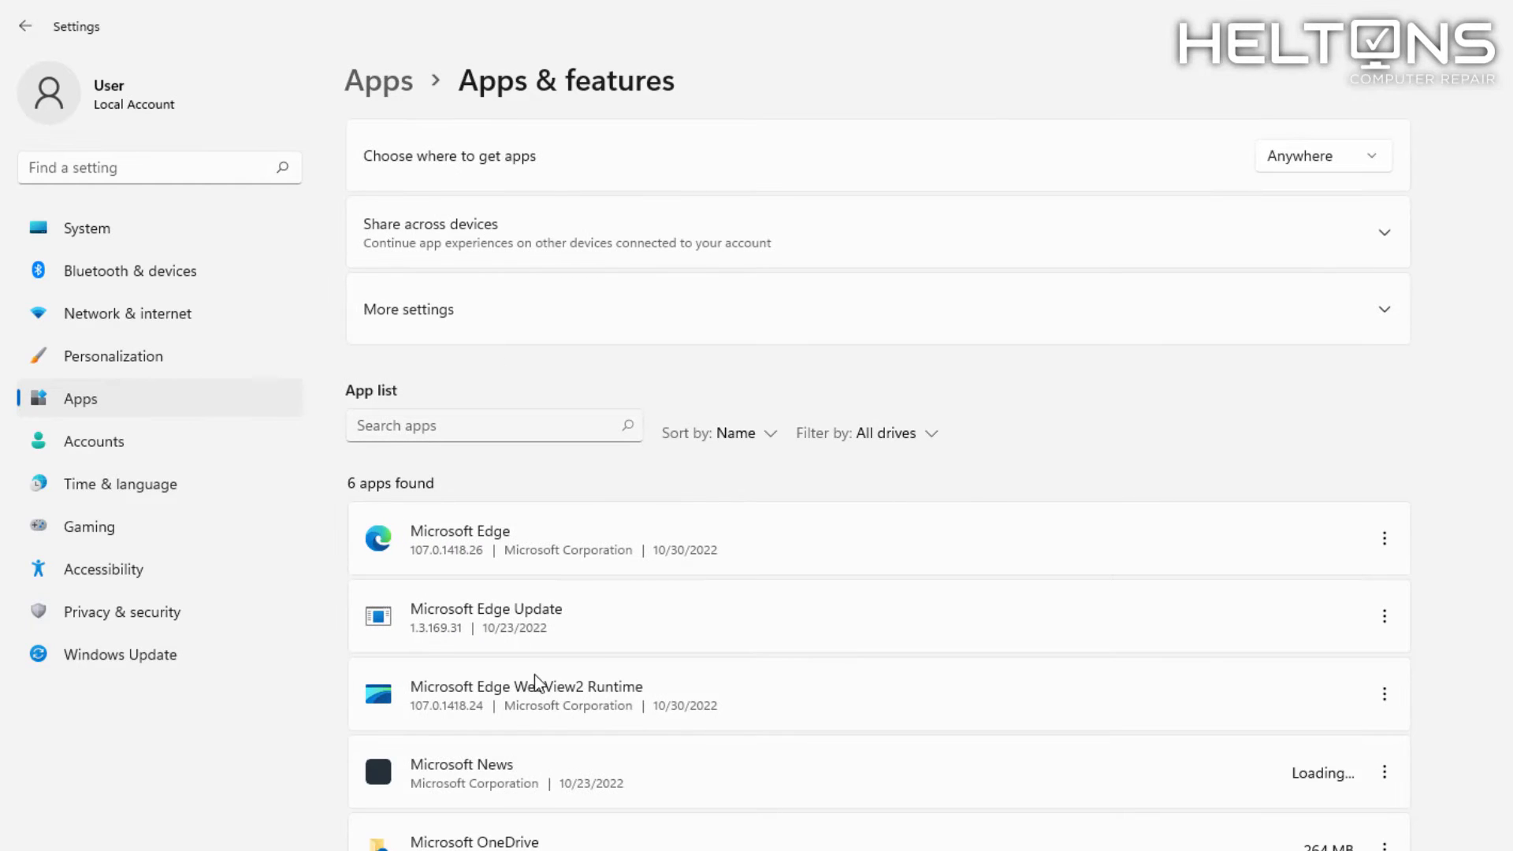
scroll(755, 788, "down", 4)
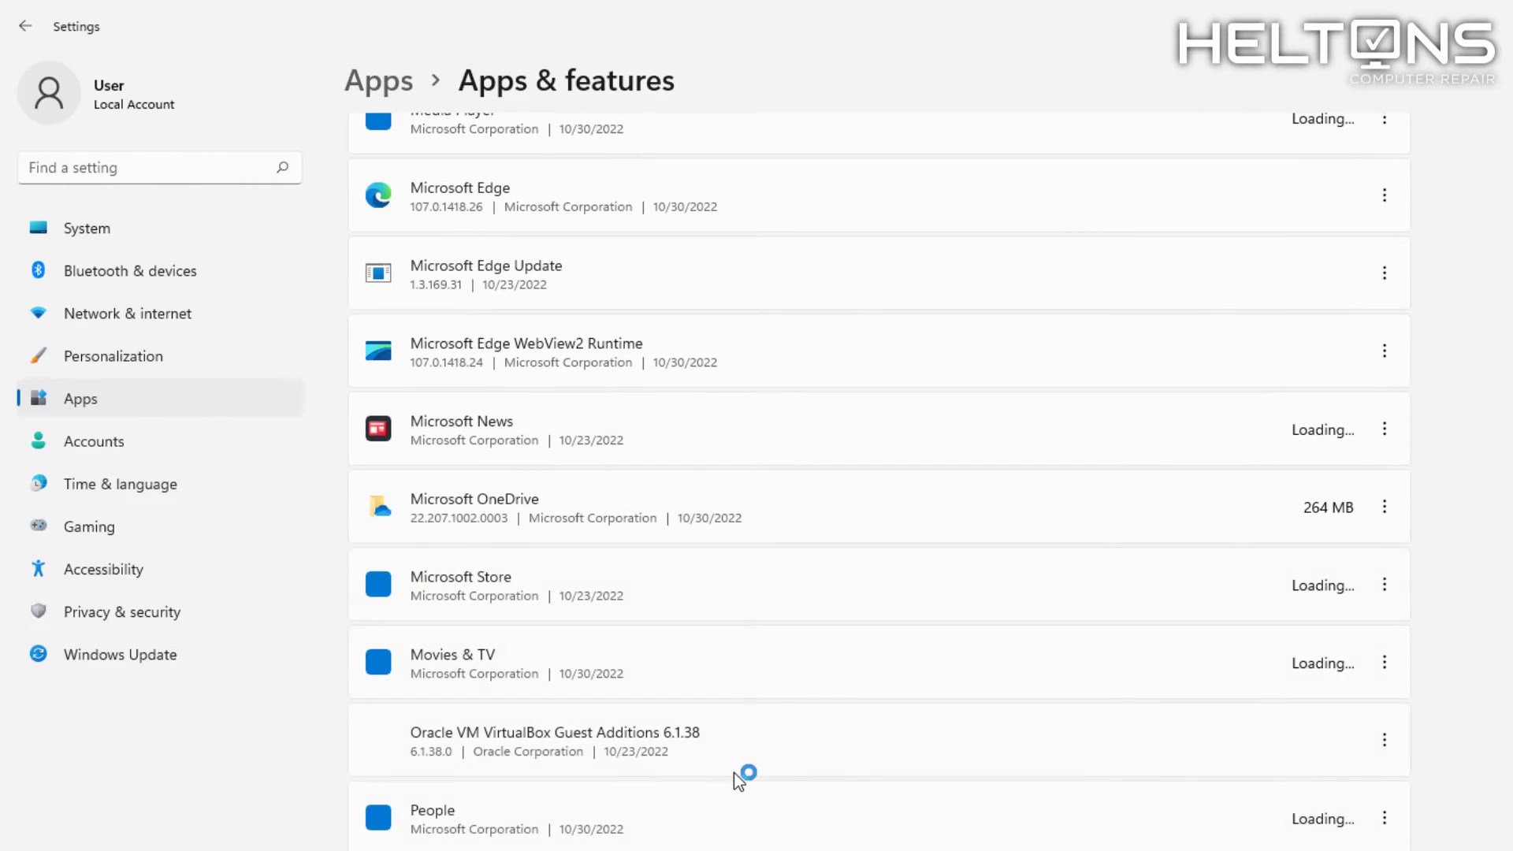
scroll(1161, 614, "up", 10)
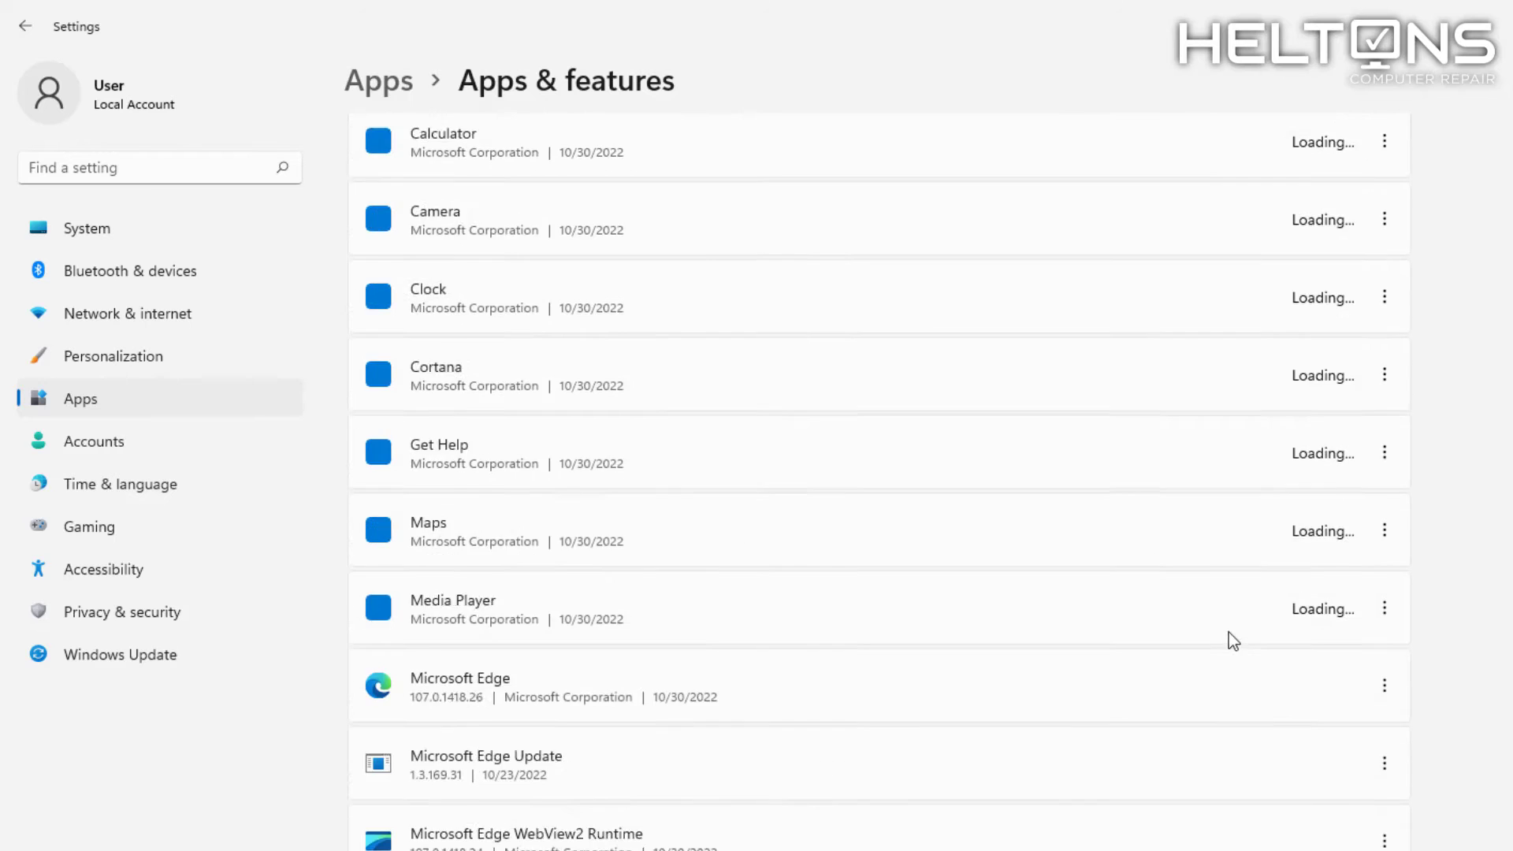
scroll(878, 481, "down", 20)
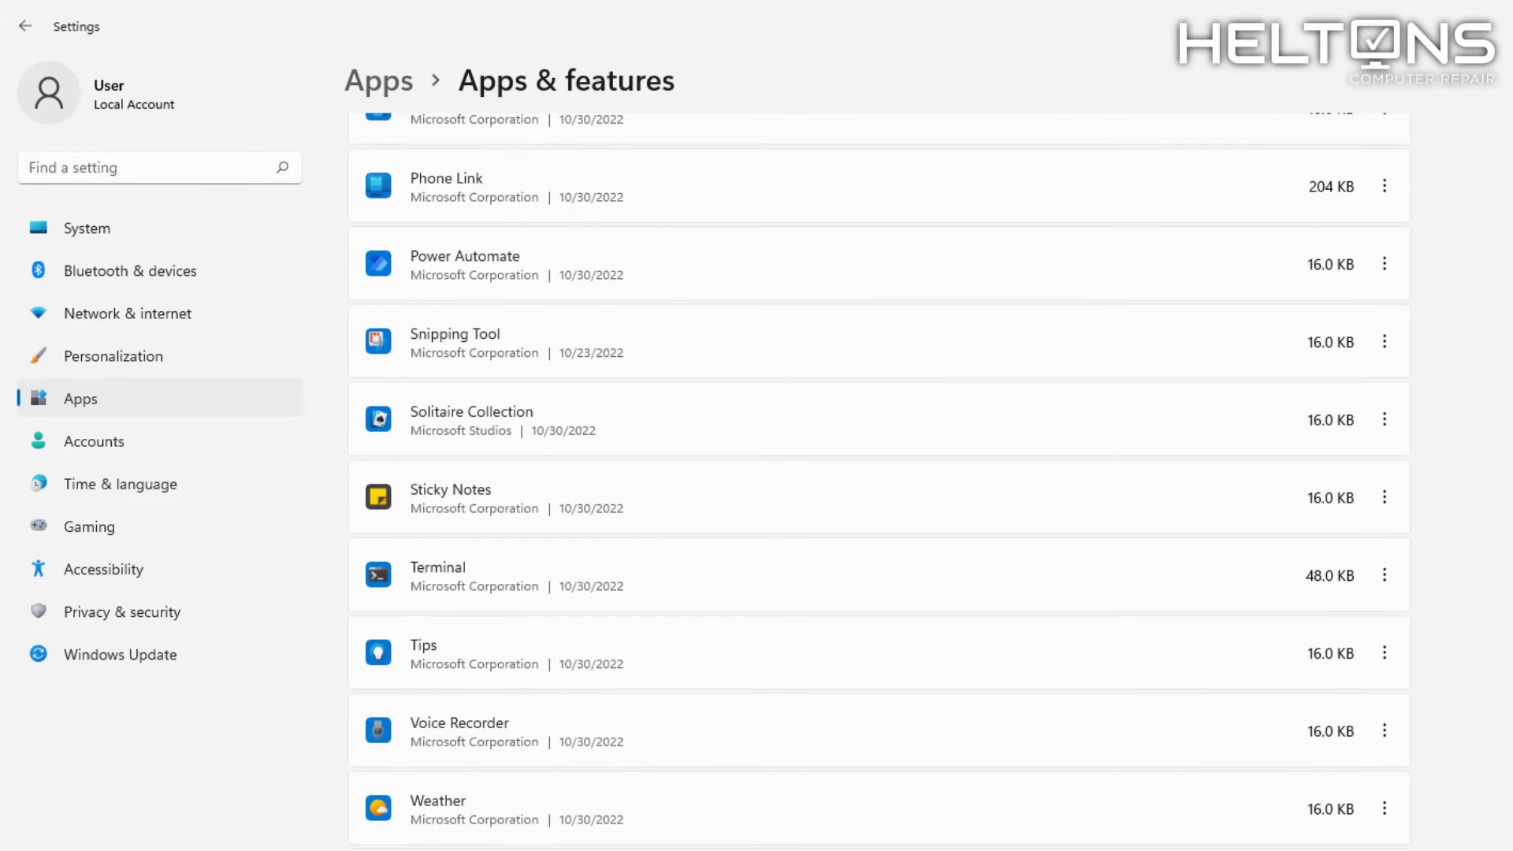
scroll(880, 480, "up", 5)
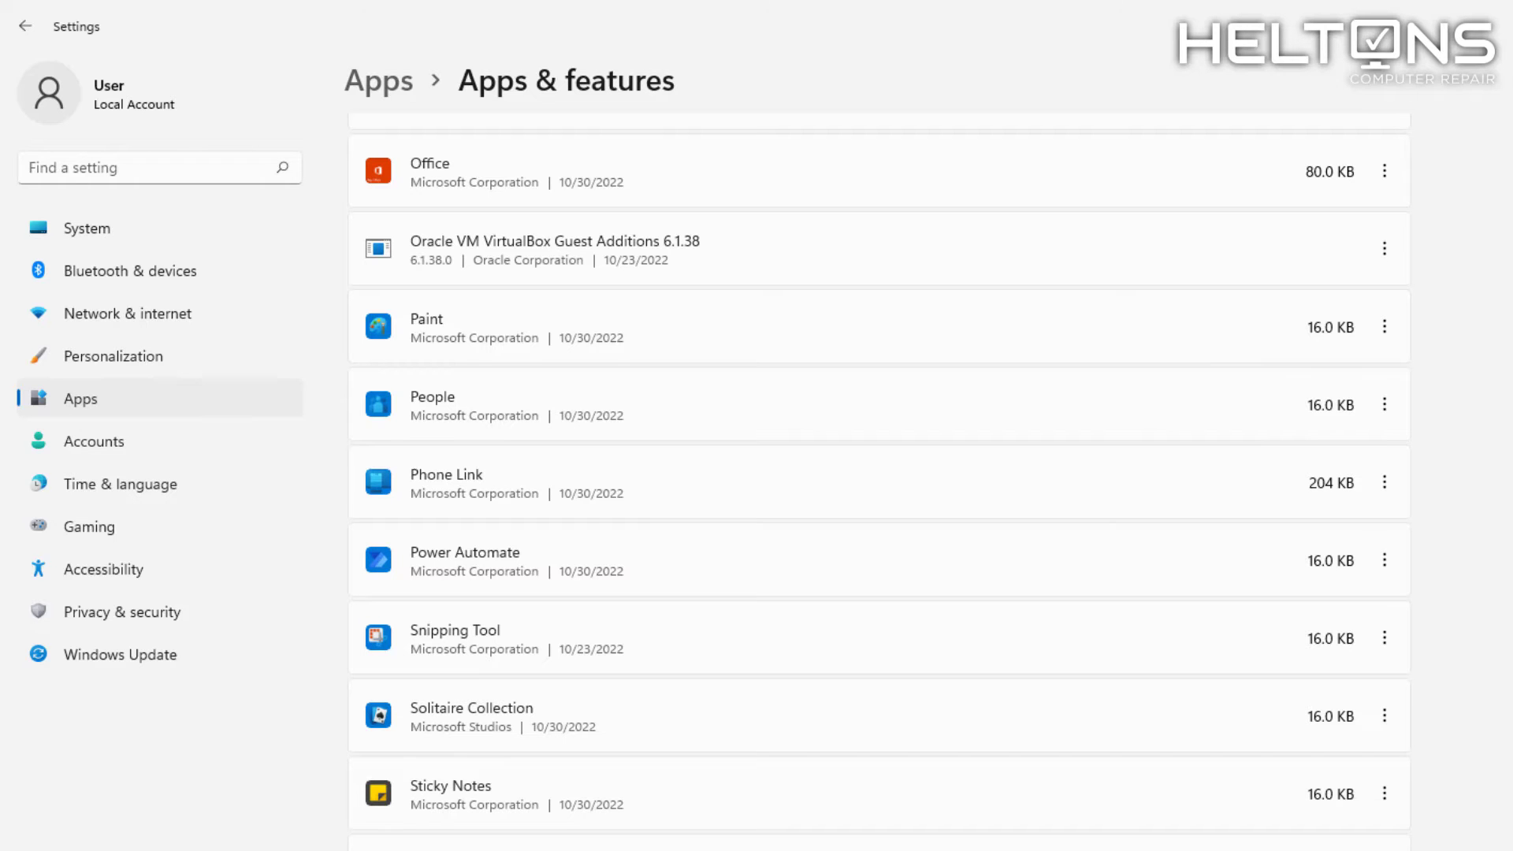
scroll(376, 461, "up", 10)
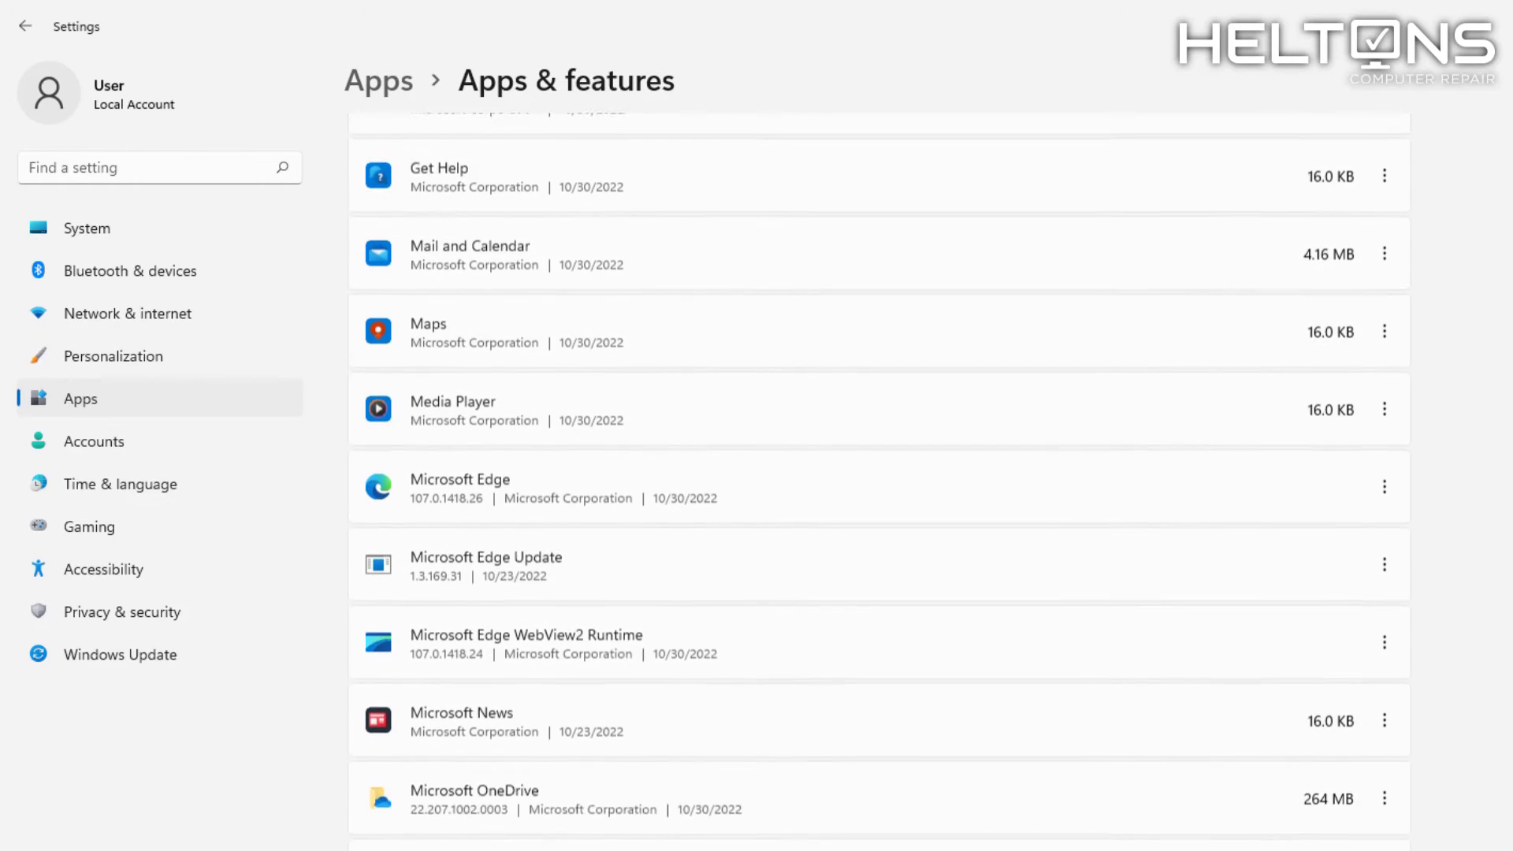
scroll(878, 478, "up", 10)
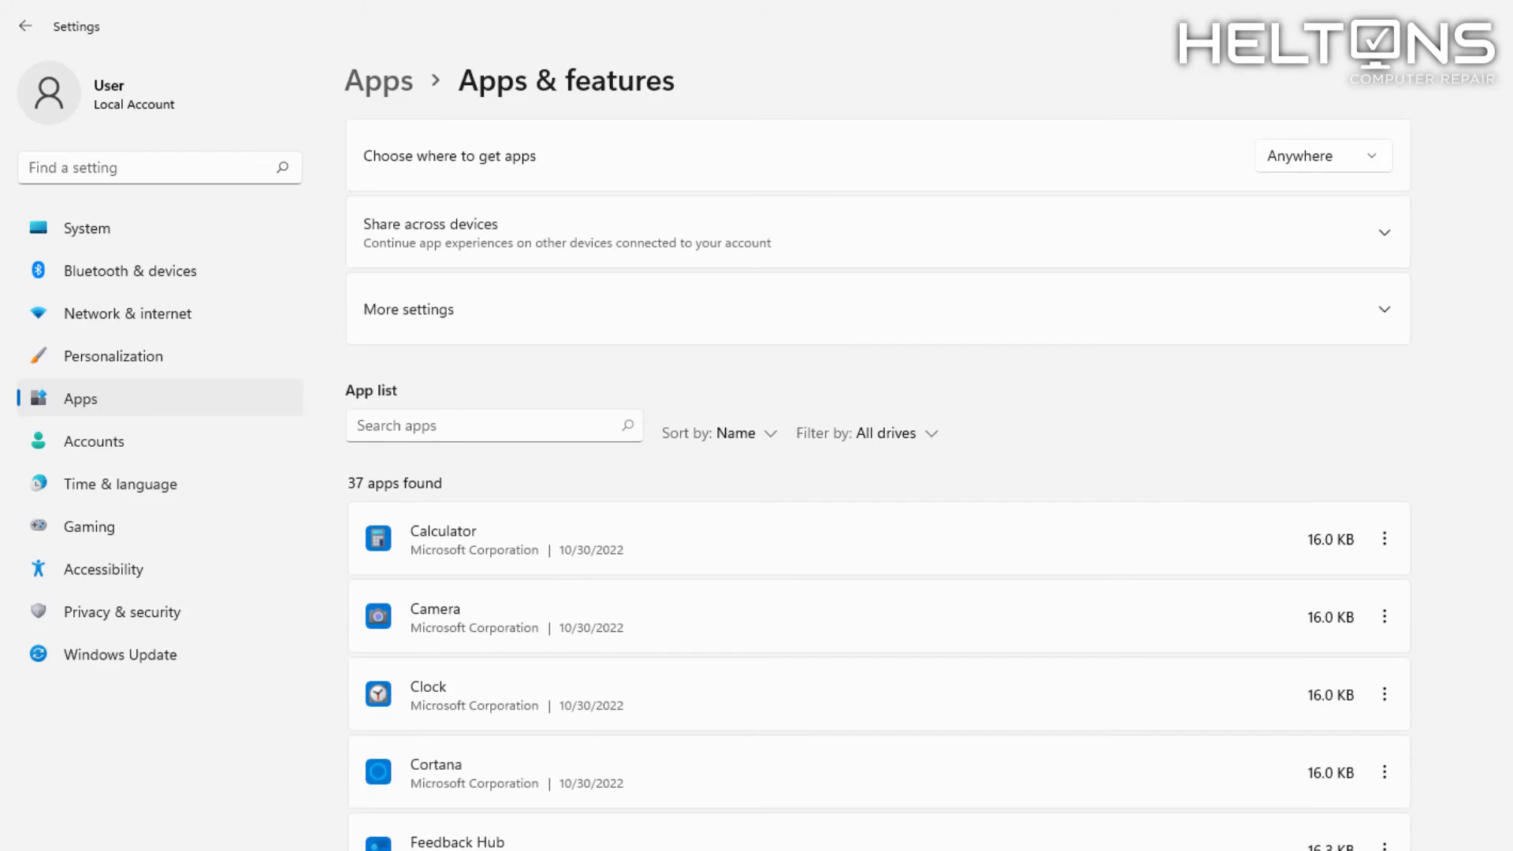
scroll(880, 492, "down", 20)
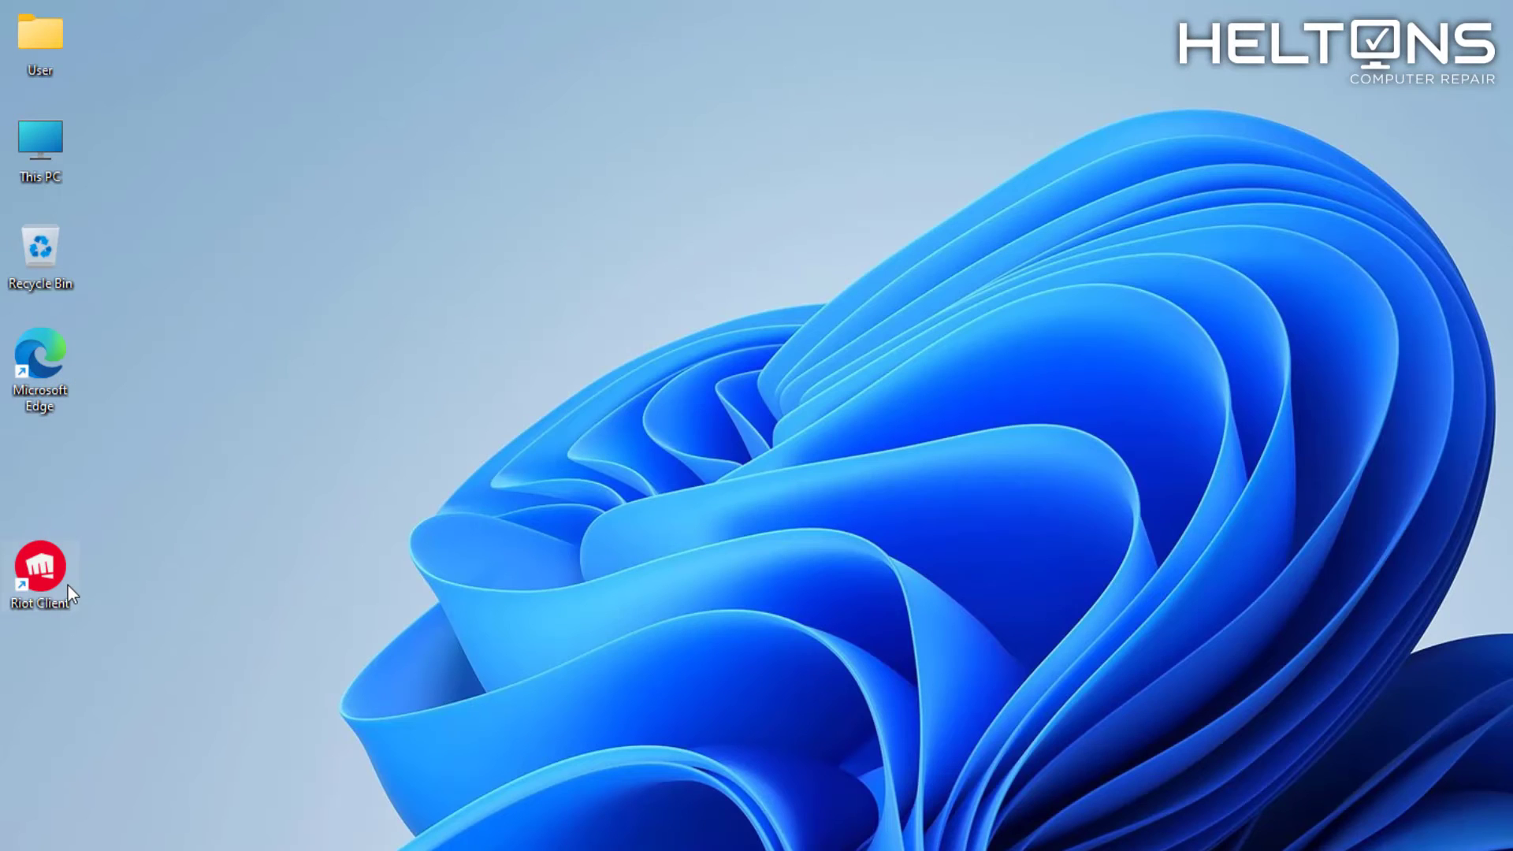
- Search Start for 'riot' and uninstall the Riot Client result again
right_click(68, 585)
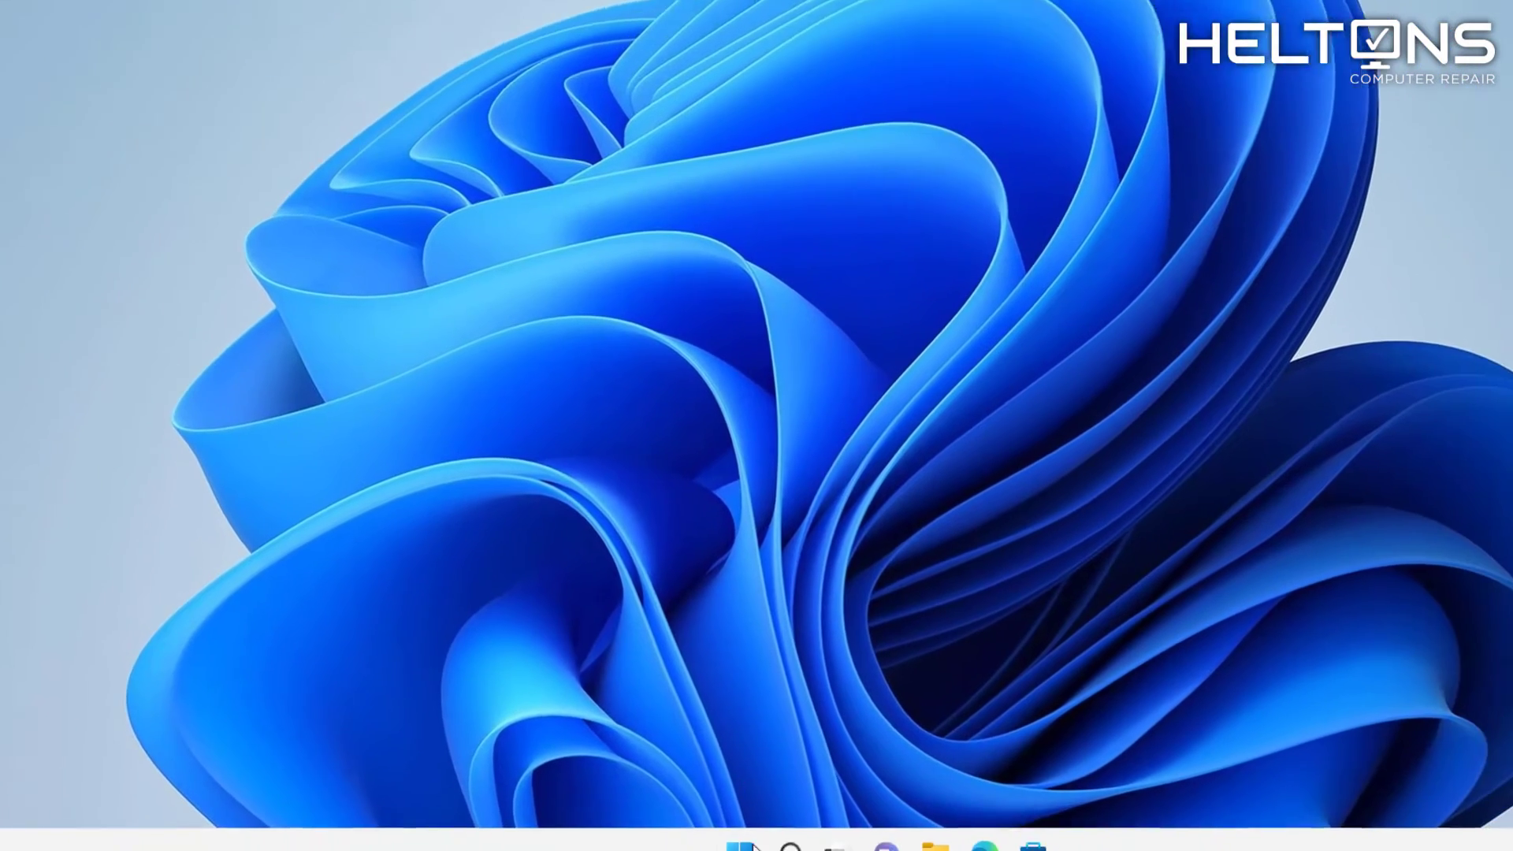
left_click(583, 825)
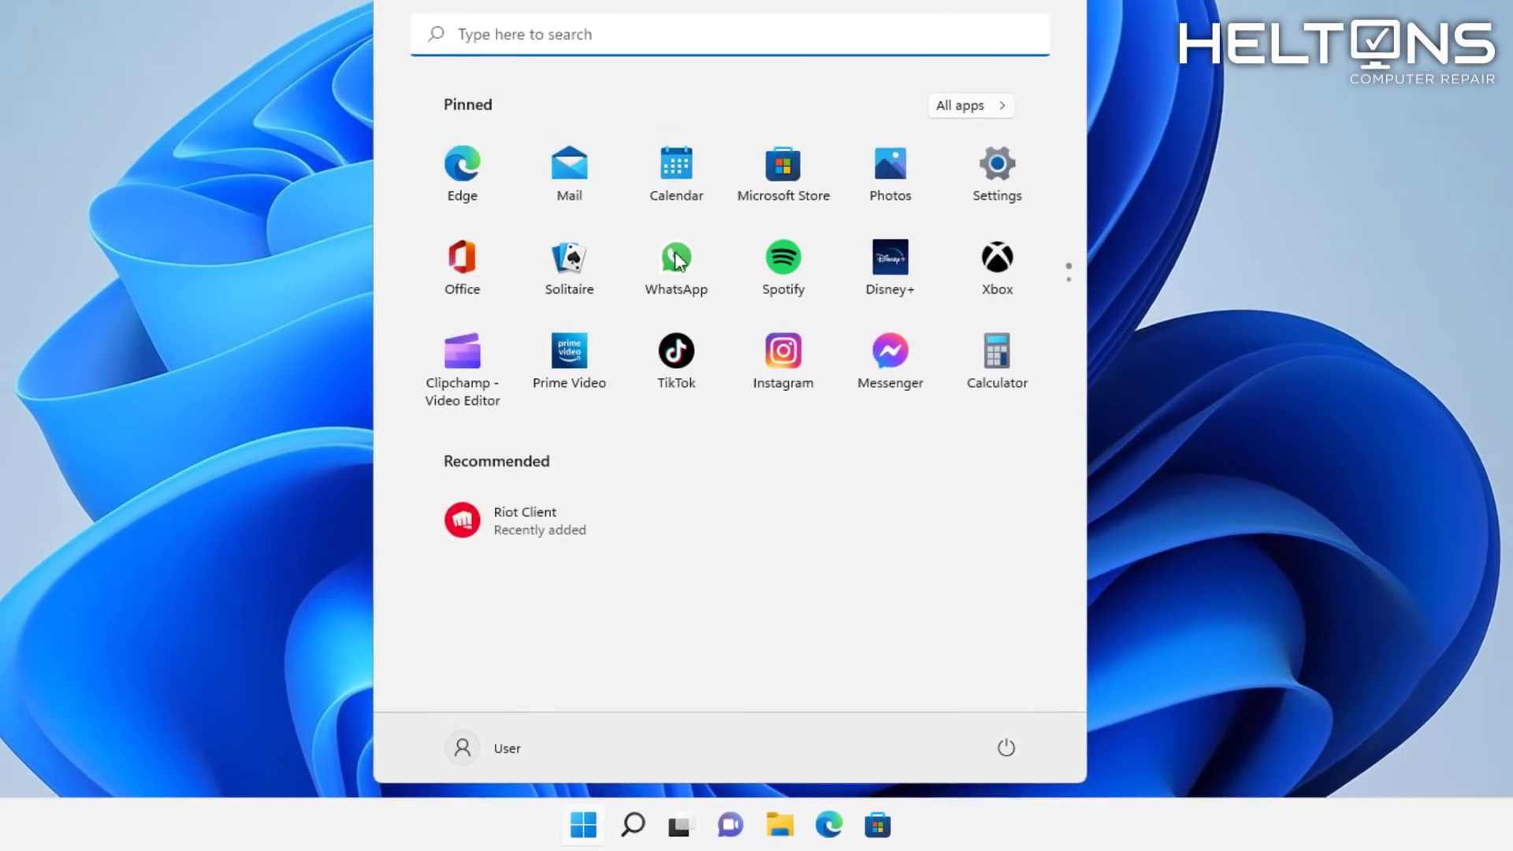
left_click(612, 44)
type("riot")
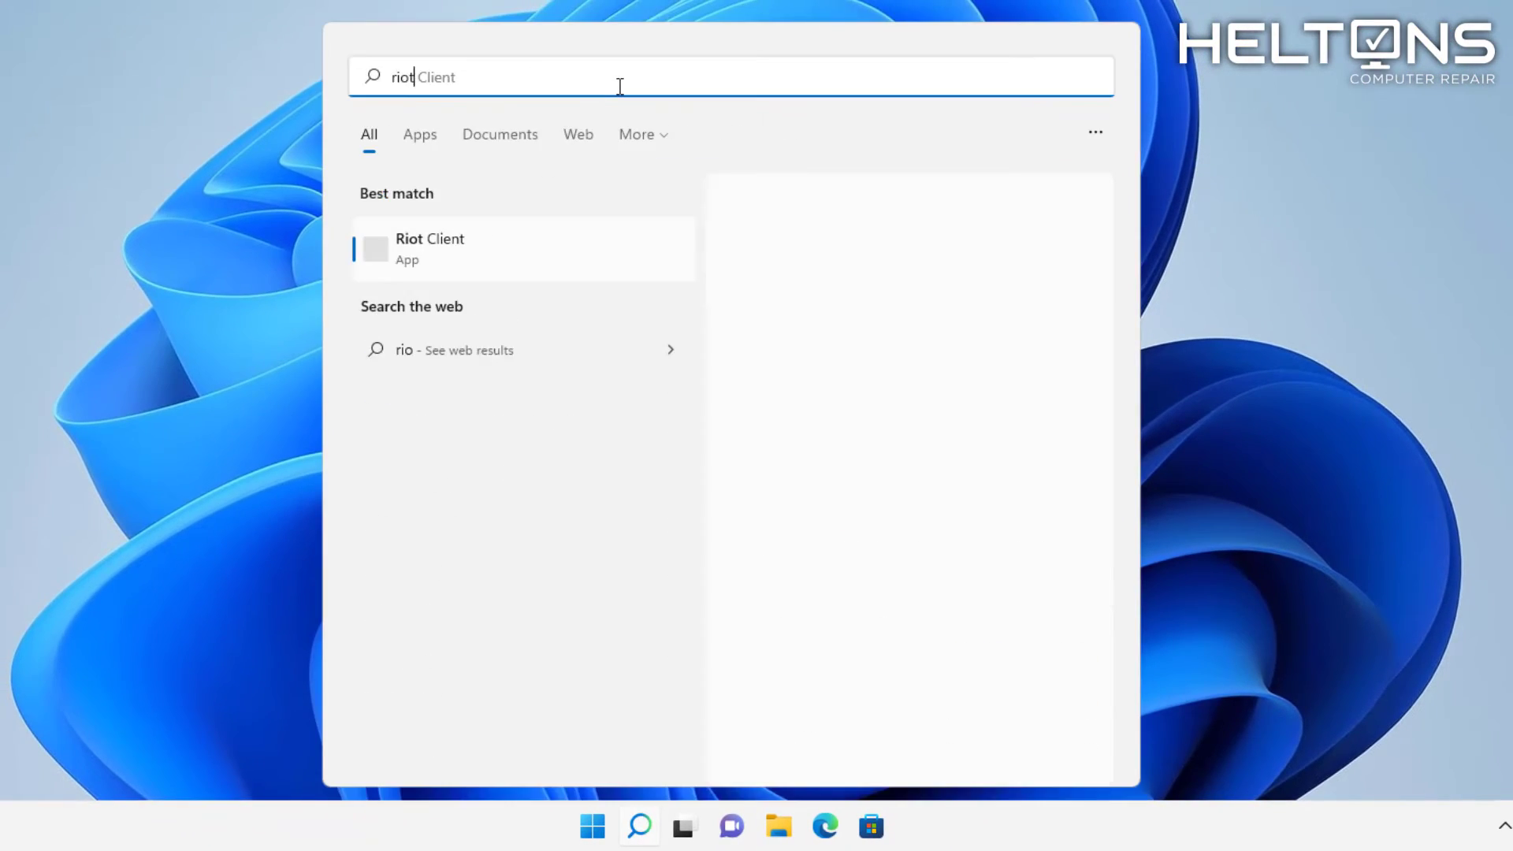
right_click(539, 238)
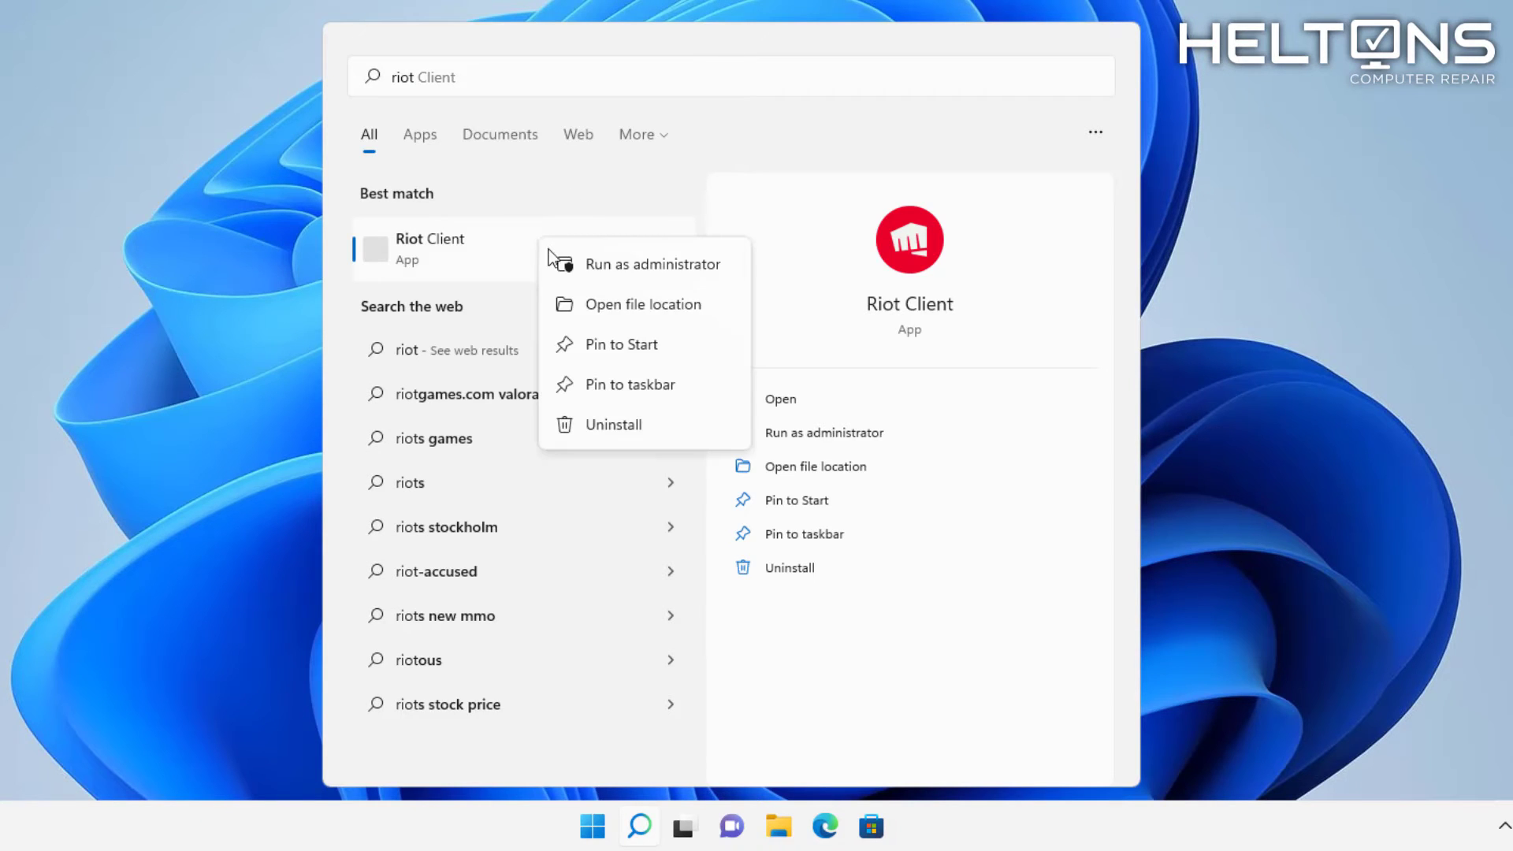
left_click(640, 433)
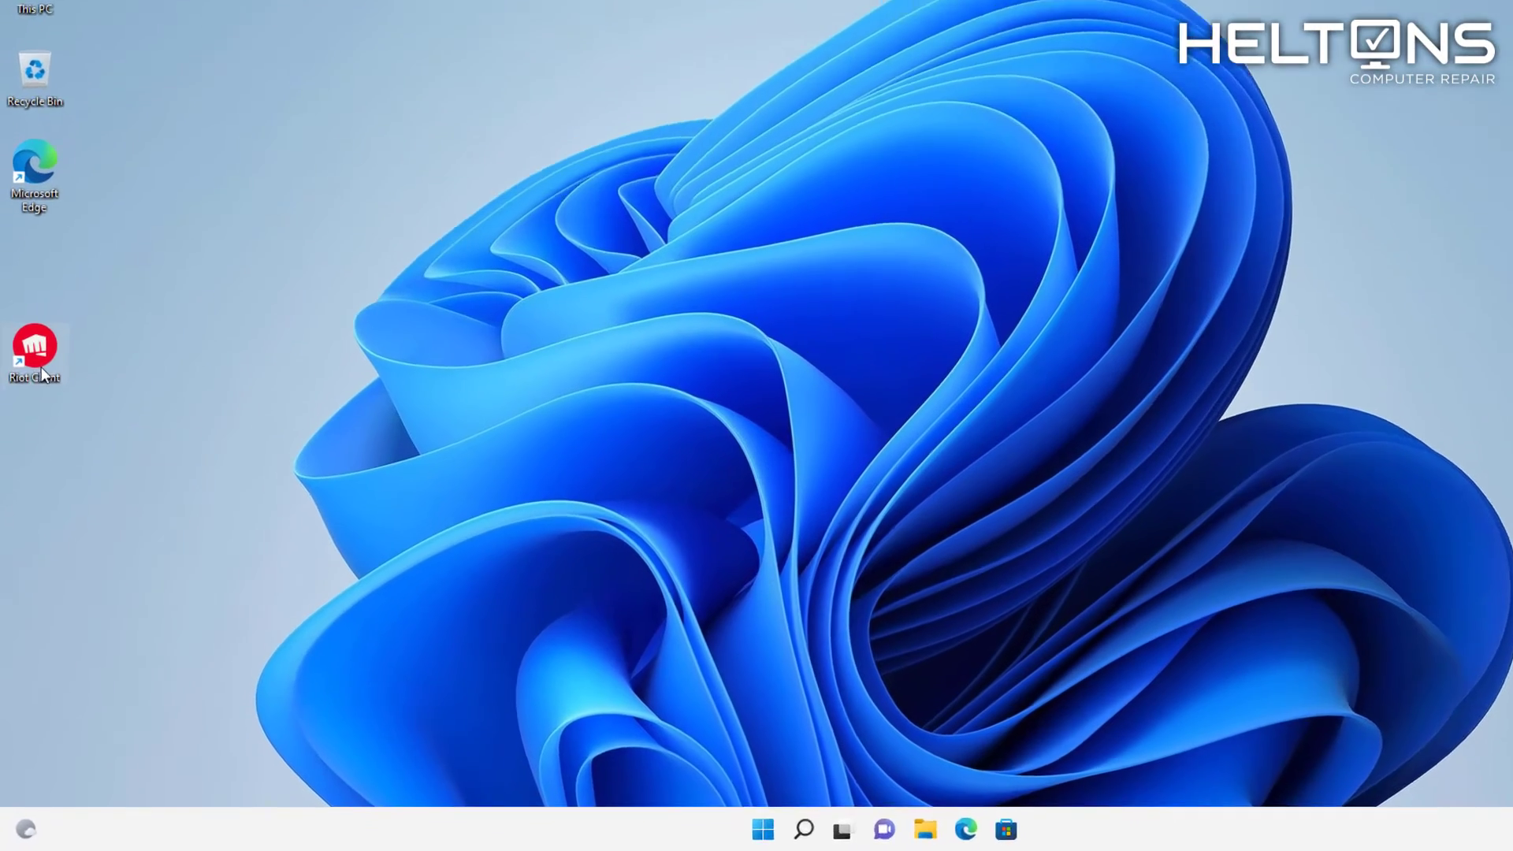
- Search 'riot' again and go to the Riot Client result's file location
right_click(36, 443)
left_click(169, 185)
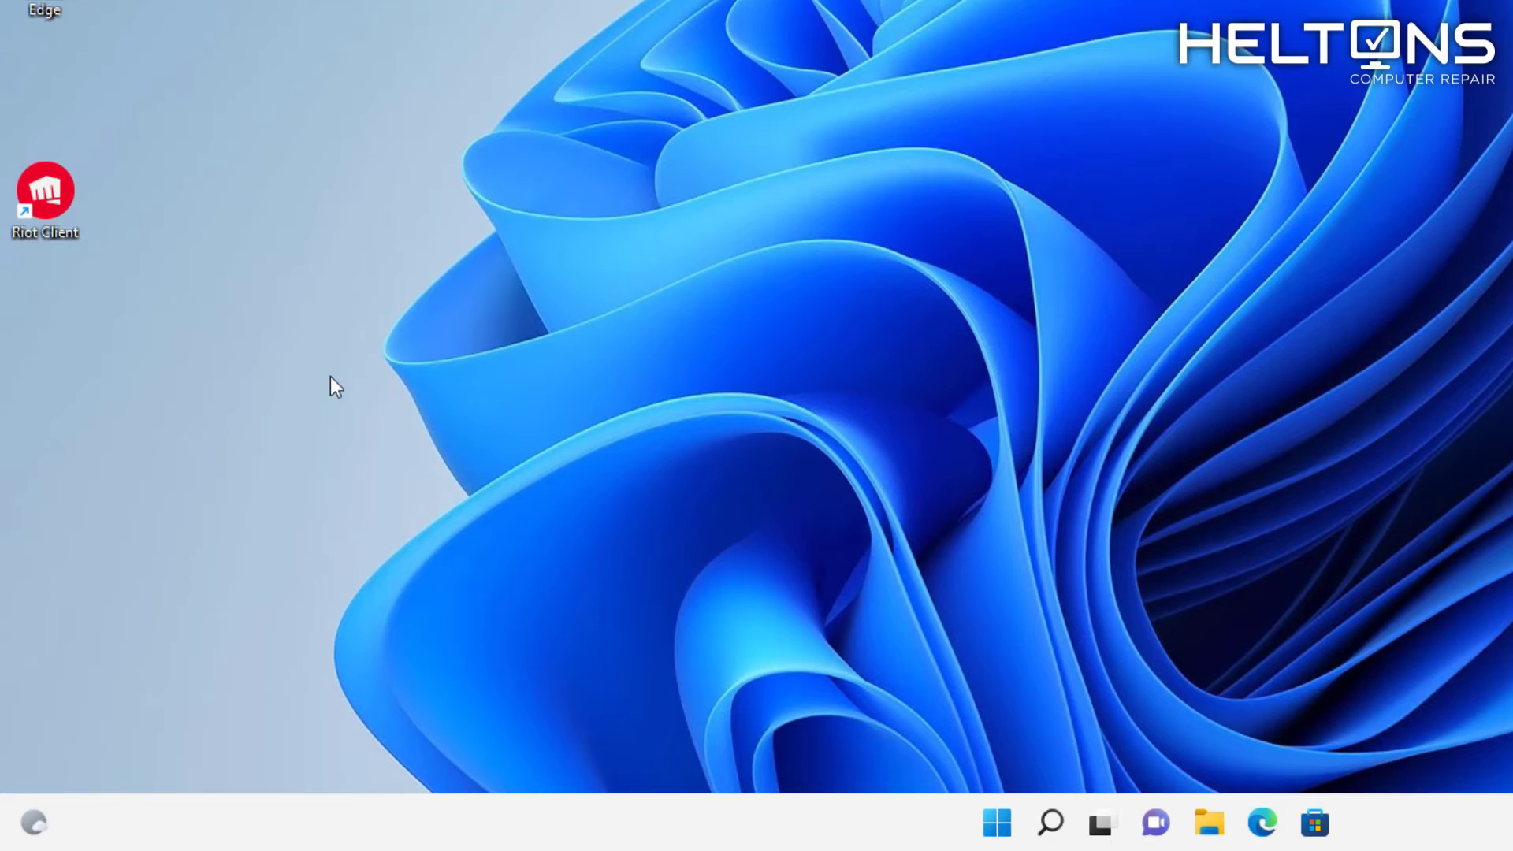
left_click(997, 822)
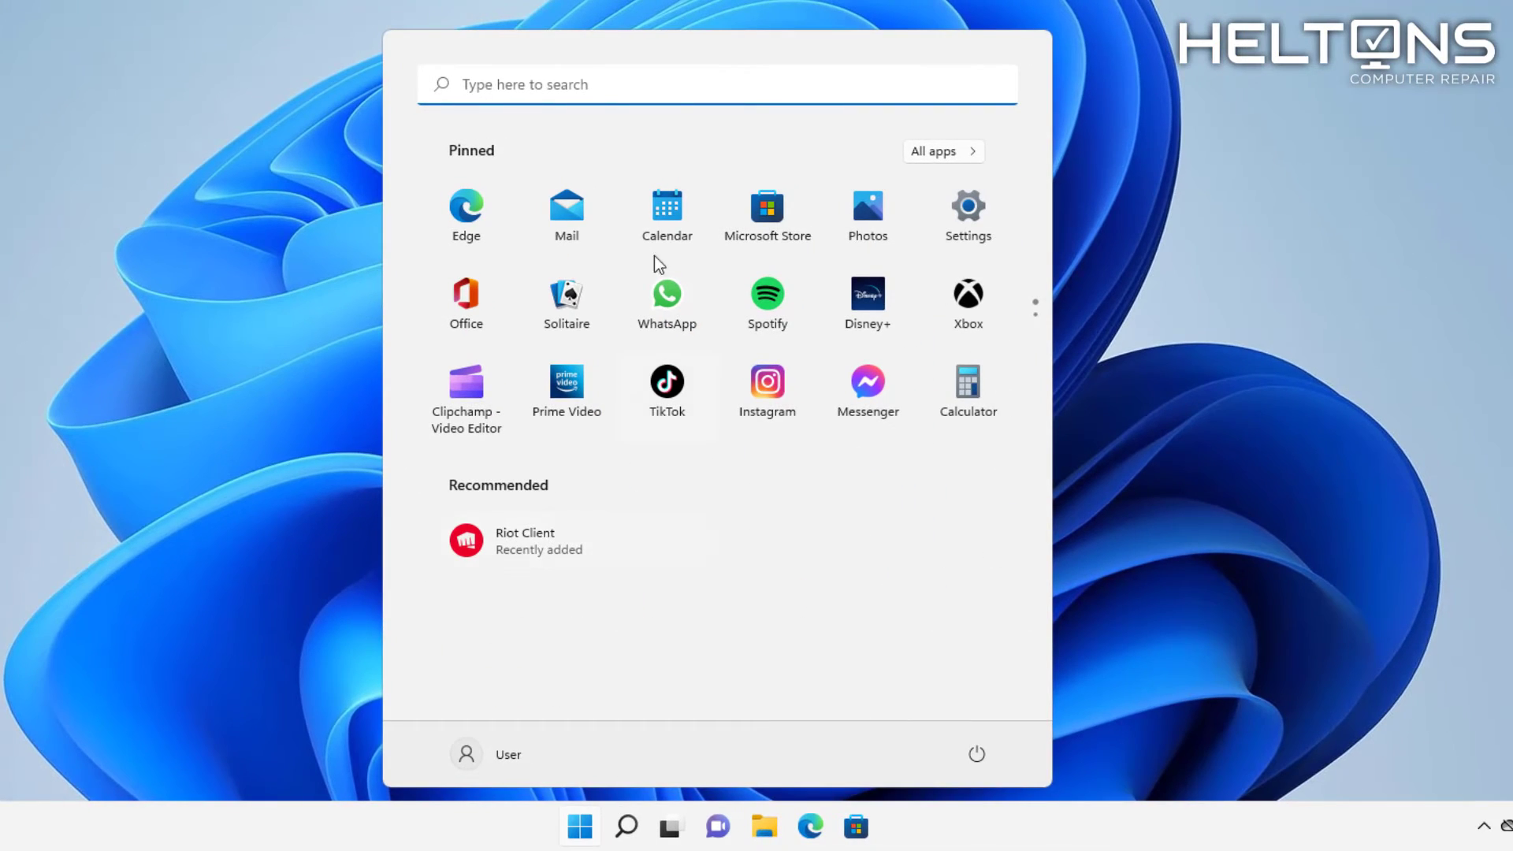
left_click(584, 91)
type("r")
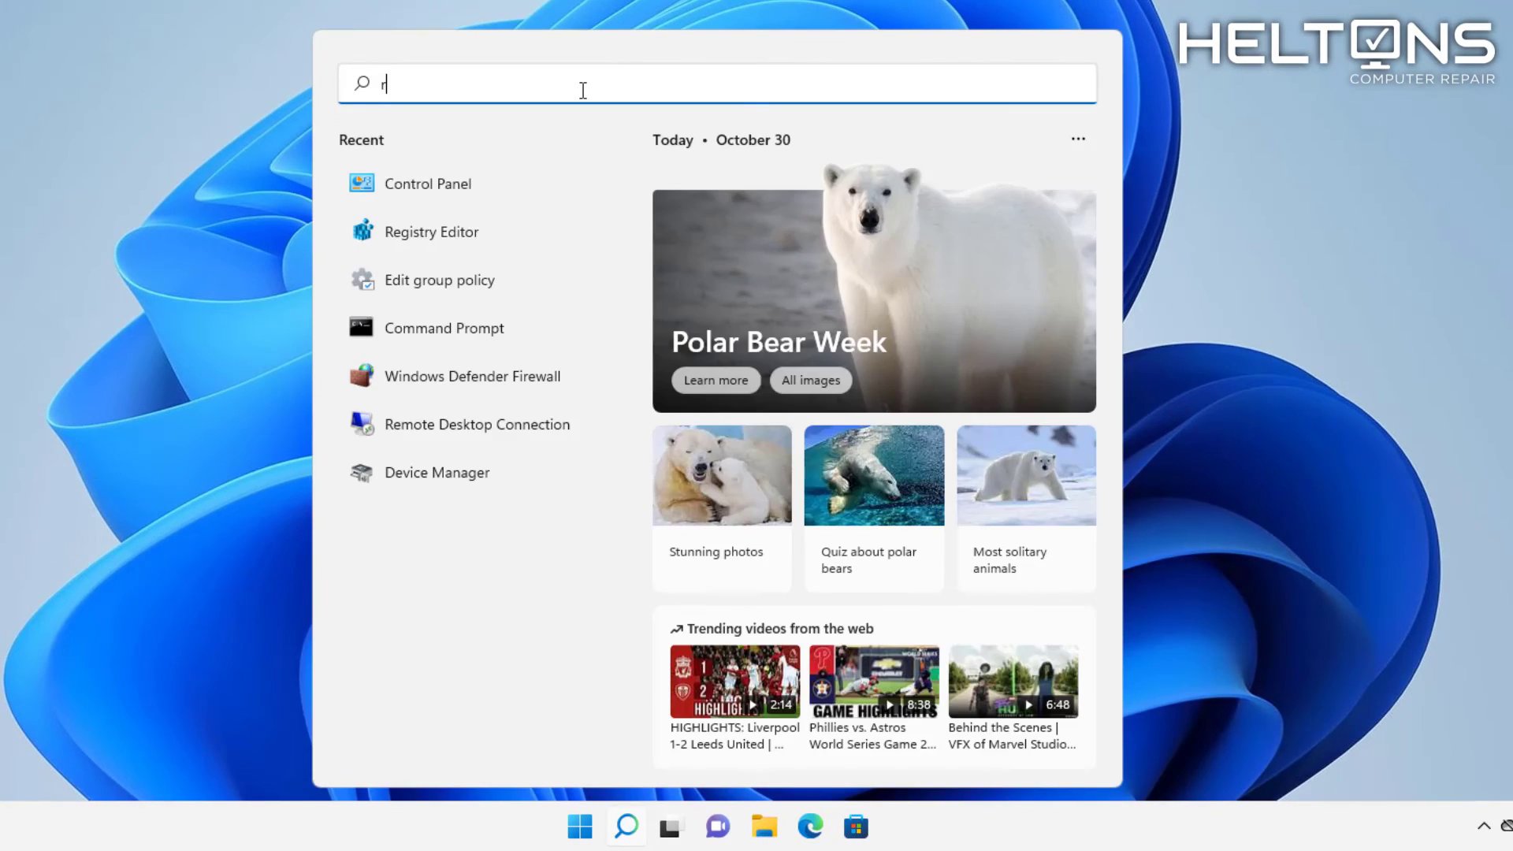
type("iot")
right_click(484, 257)
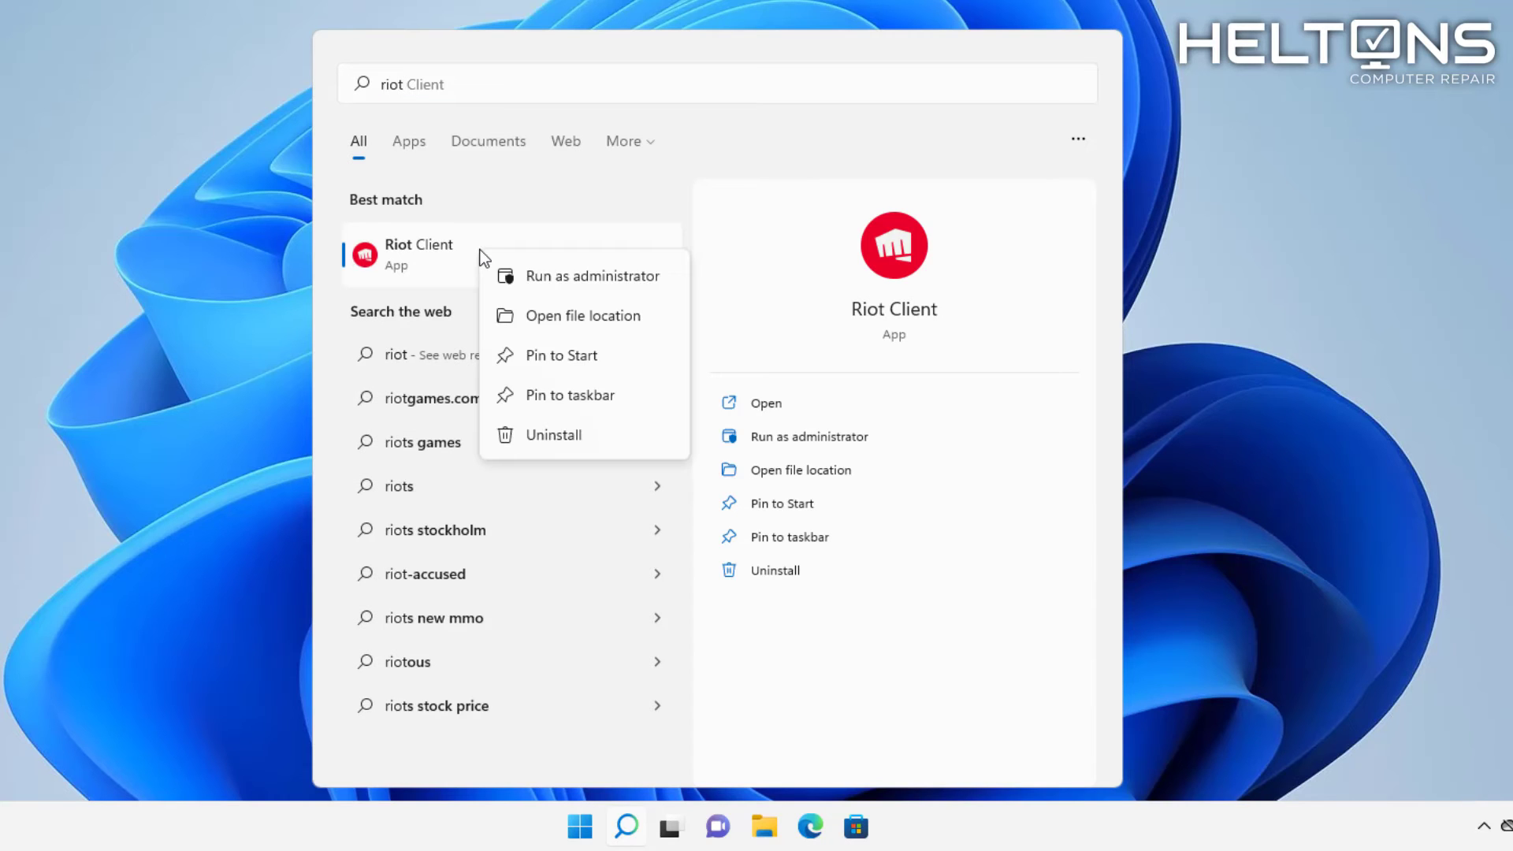
left_click(536, 319)
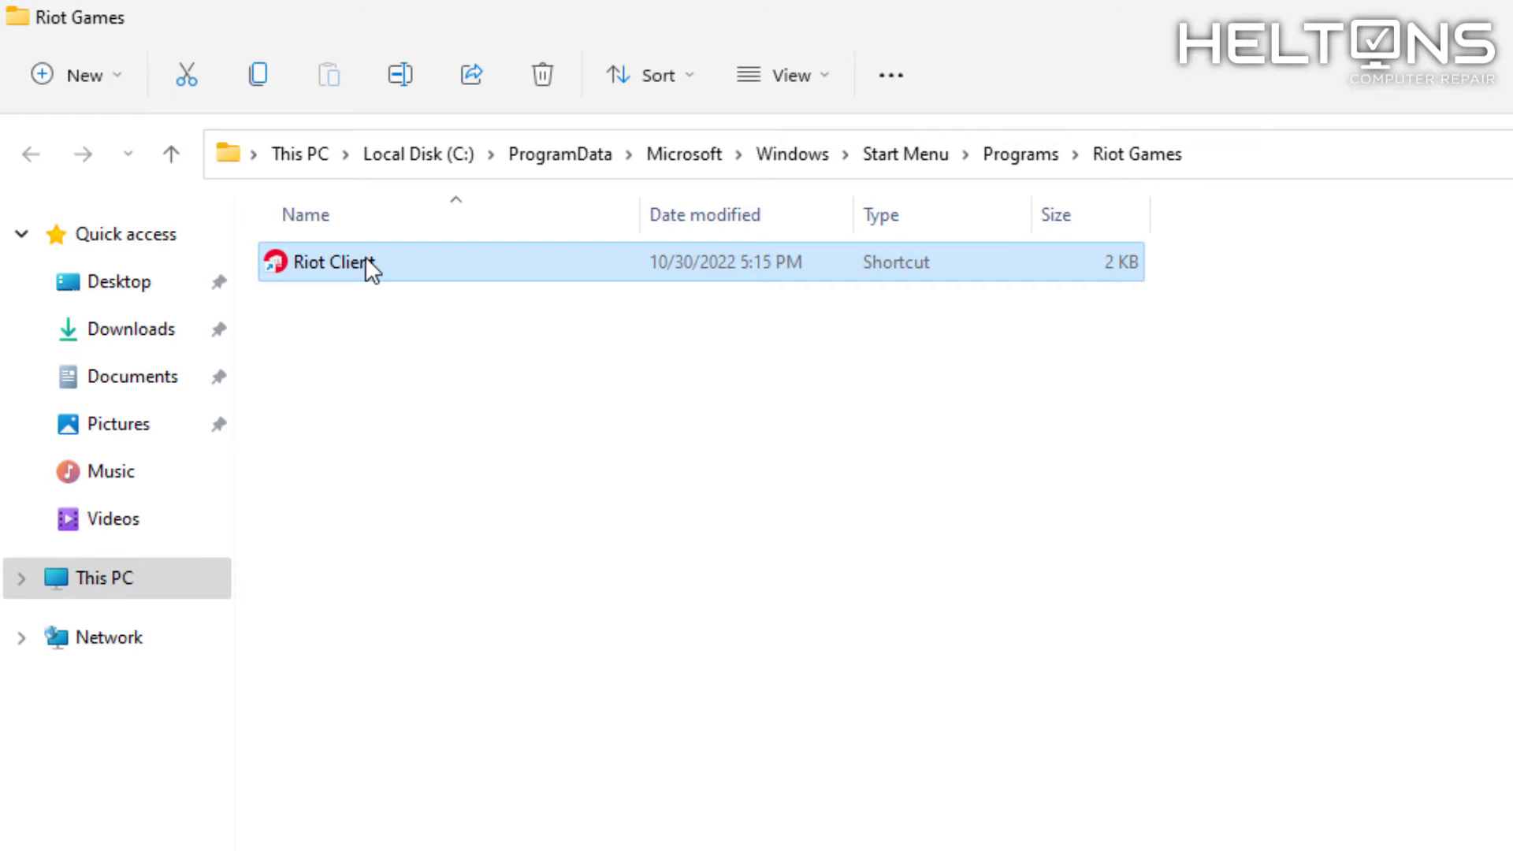
- Follow the Riot Client shortcut to its target folder and go up to Local Disk (C:)
right_click(366, 260)
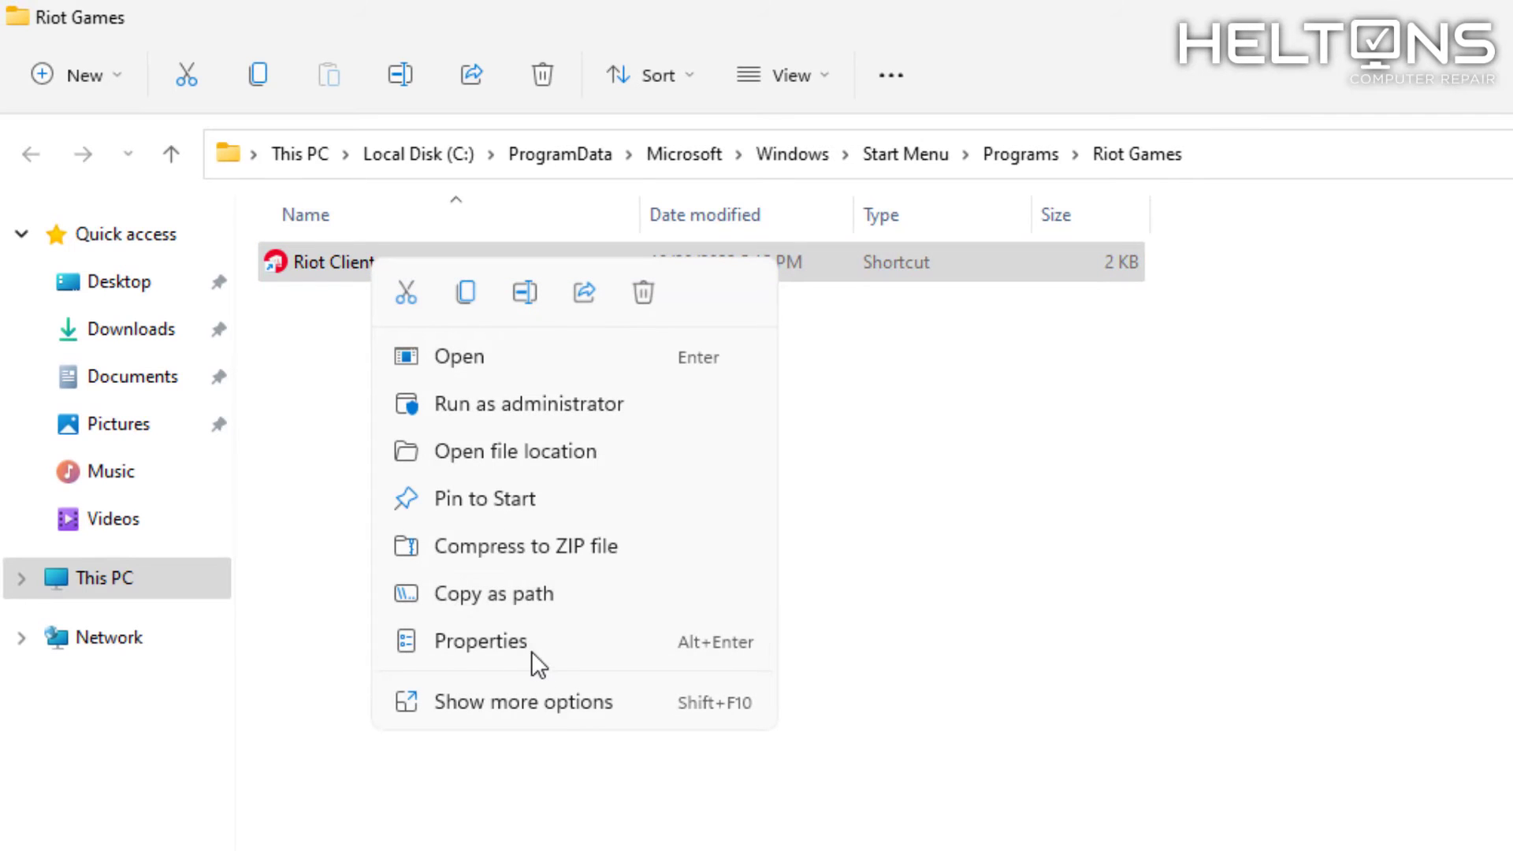
left_click(534, 460)
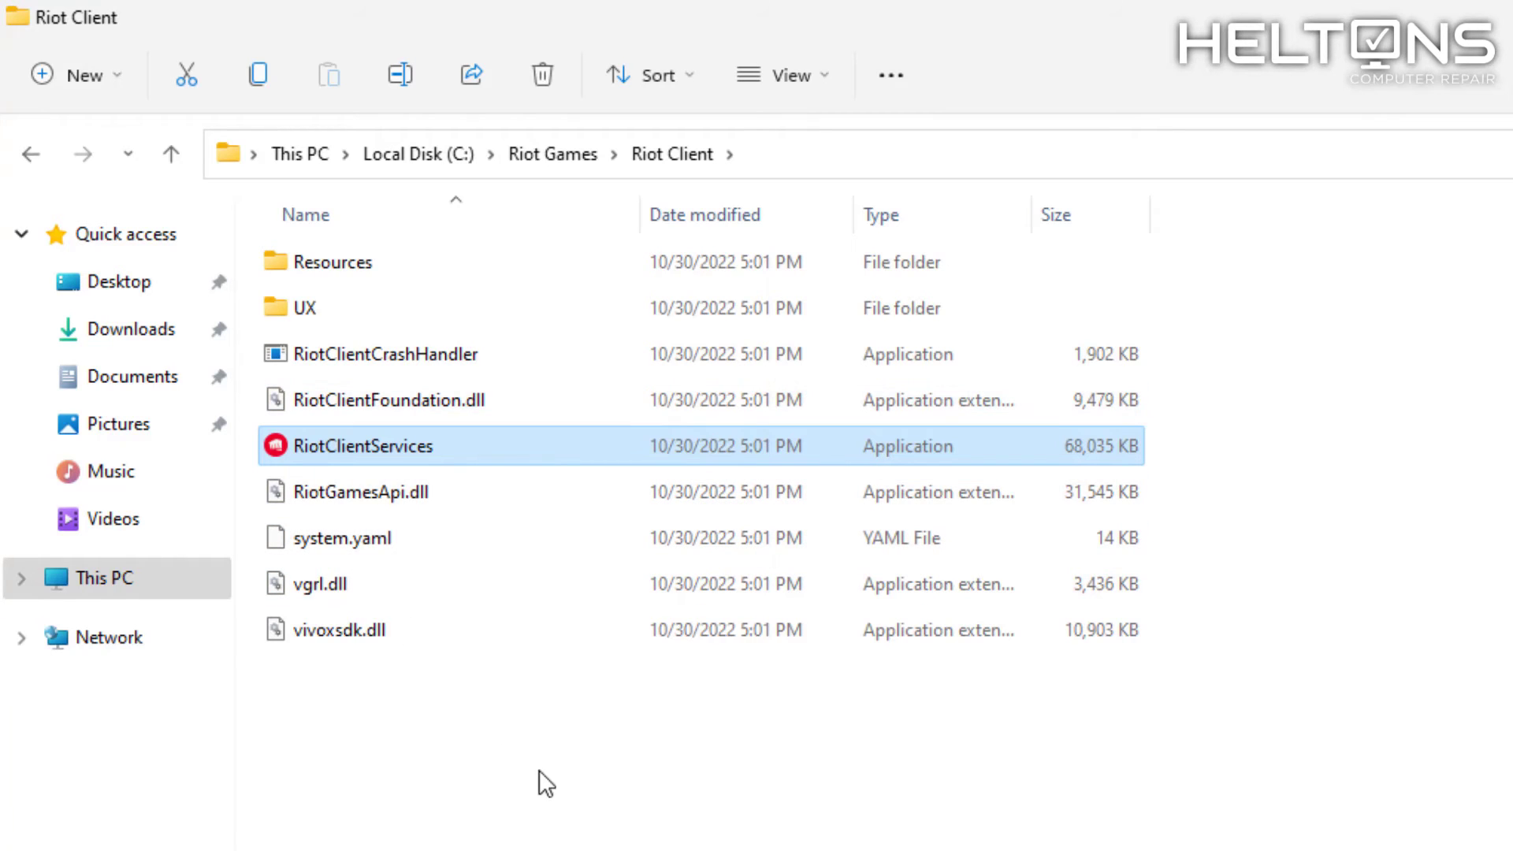
left_click(402, 151)
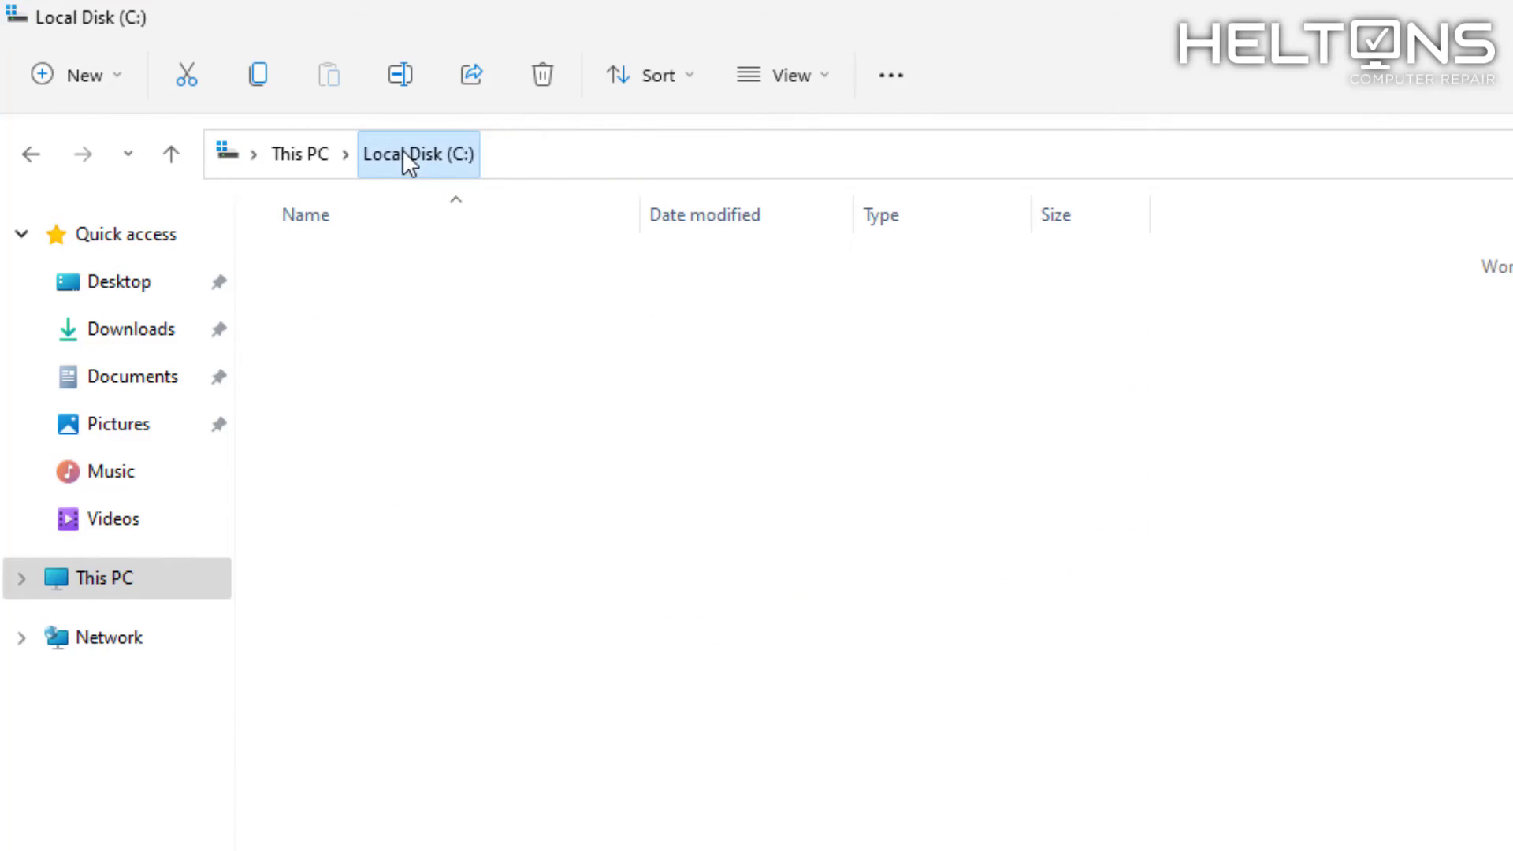
right_click(366, 406)
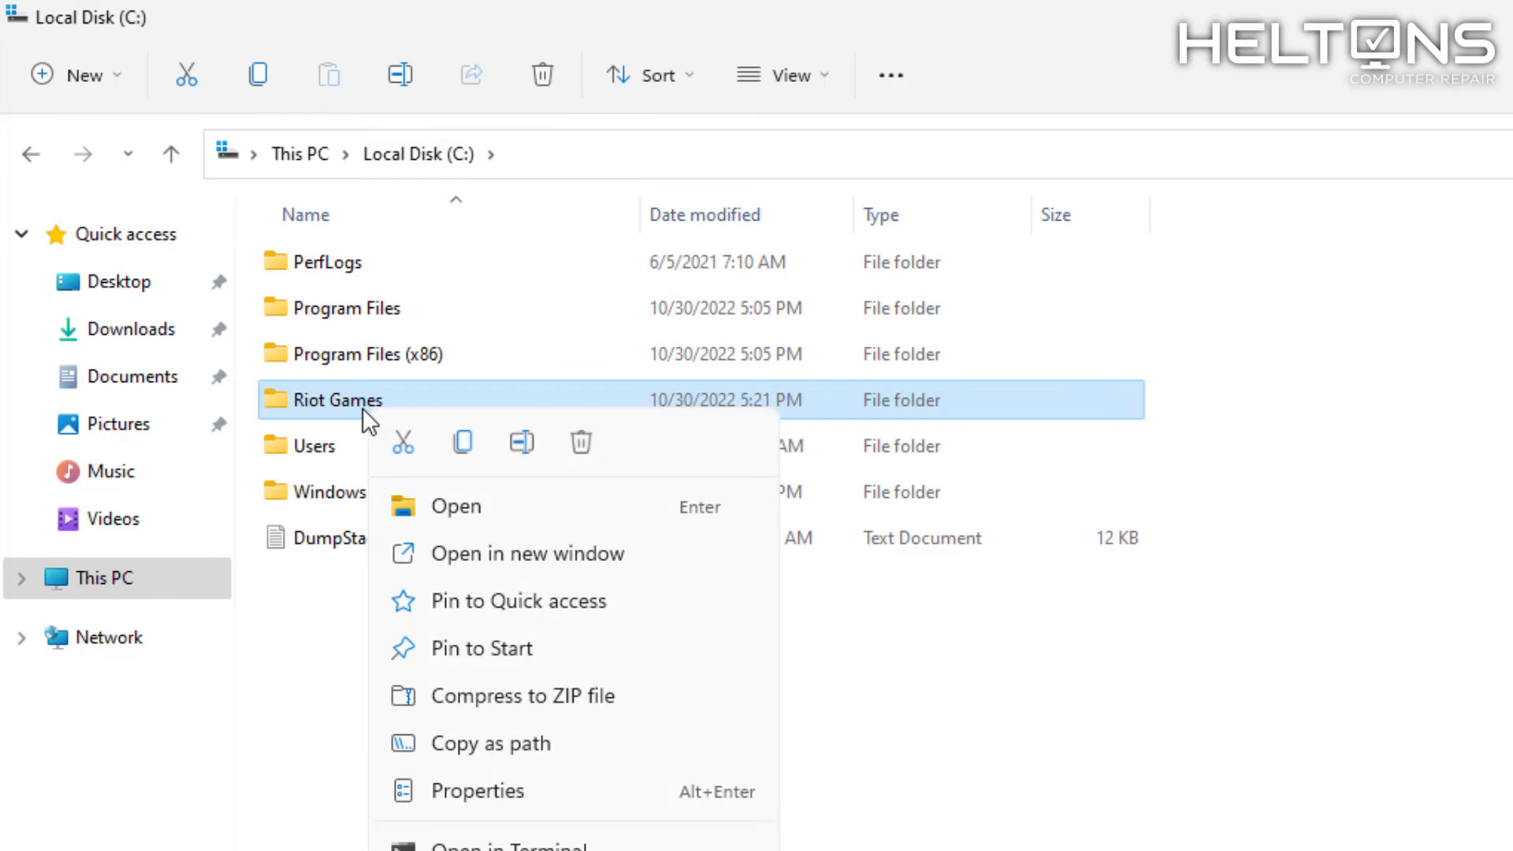
left_click(1163, 751)
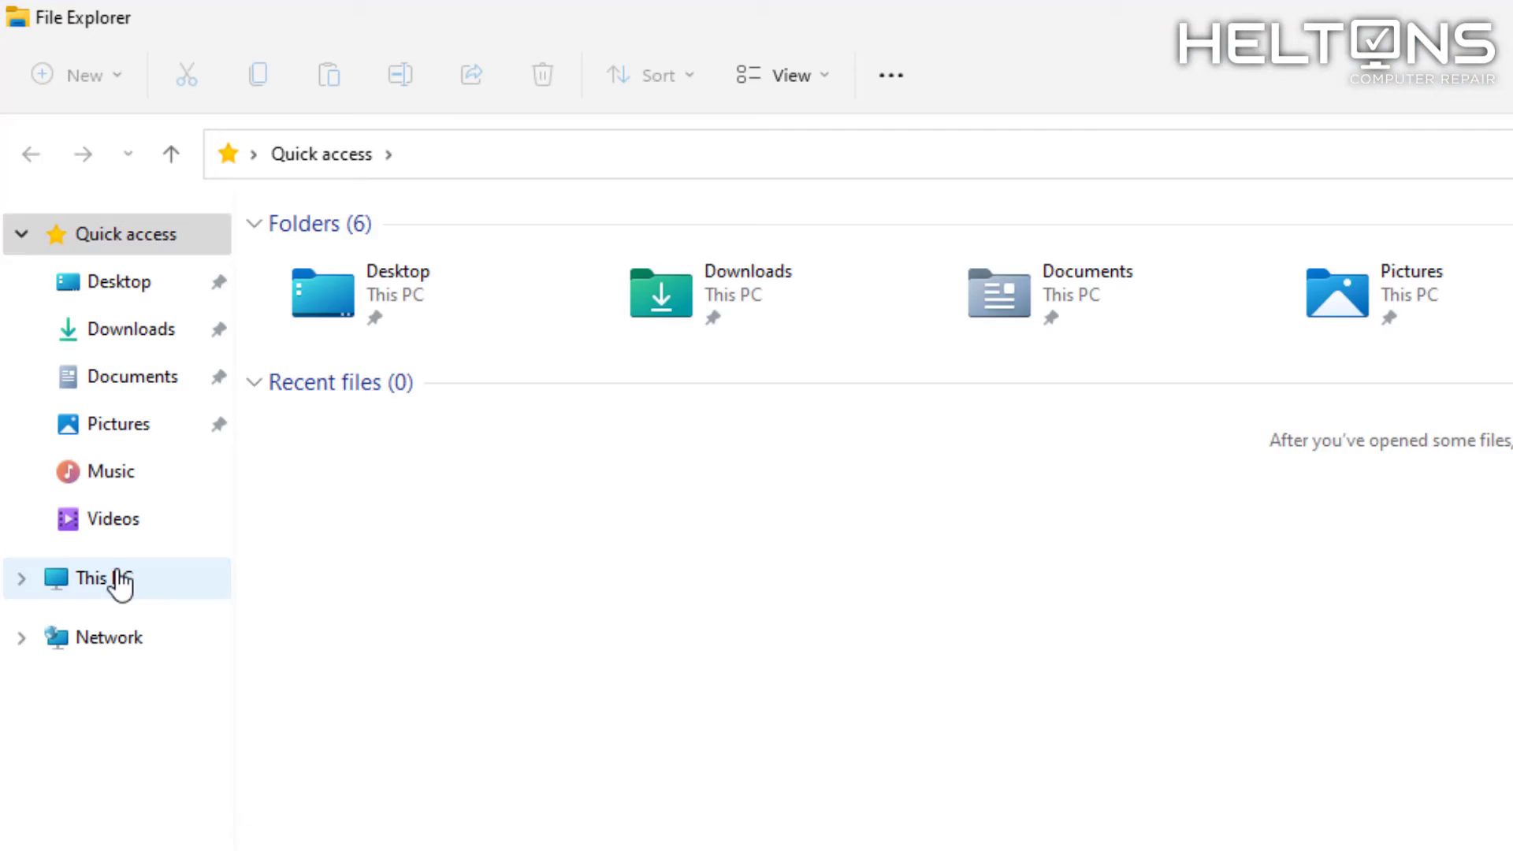
- Reopen This PC > Local Disk (C:) and delete the Riot Games folder
left_click(121, 584)
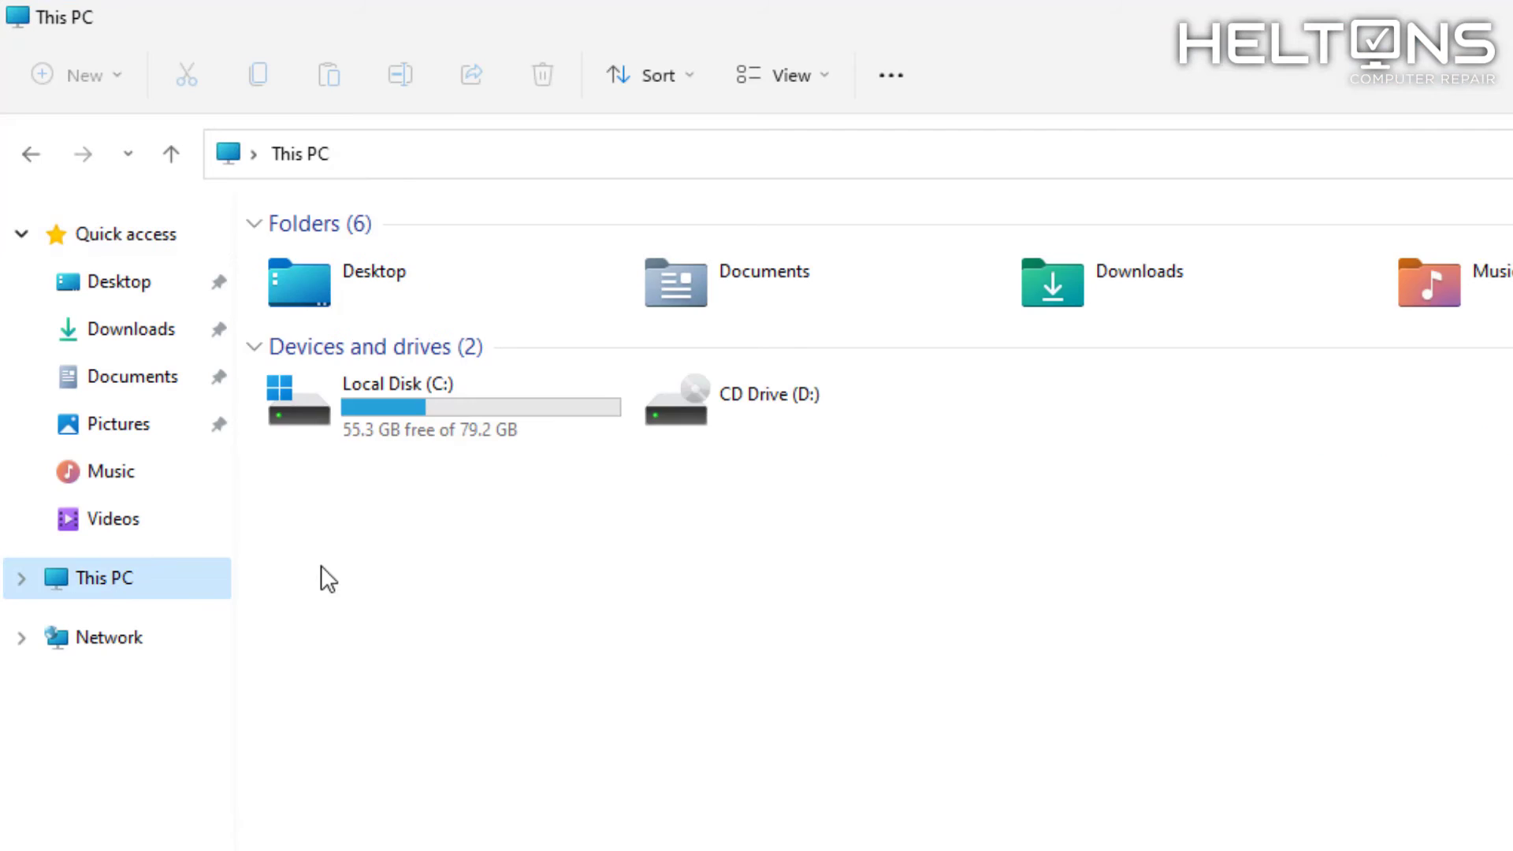
left_click(364, 441)
double_click(365, 446)
left_click(381, 398)
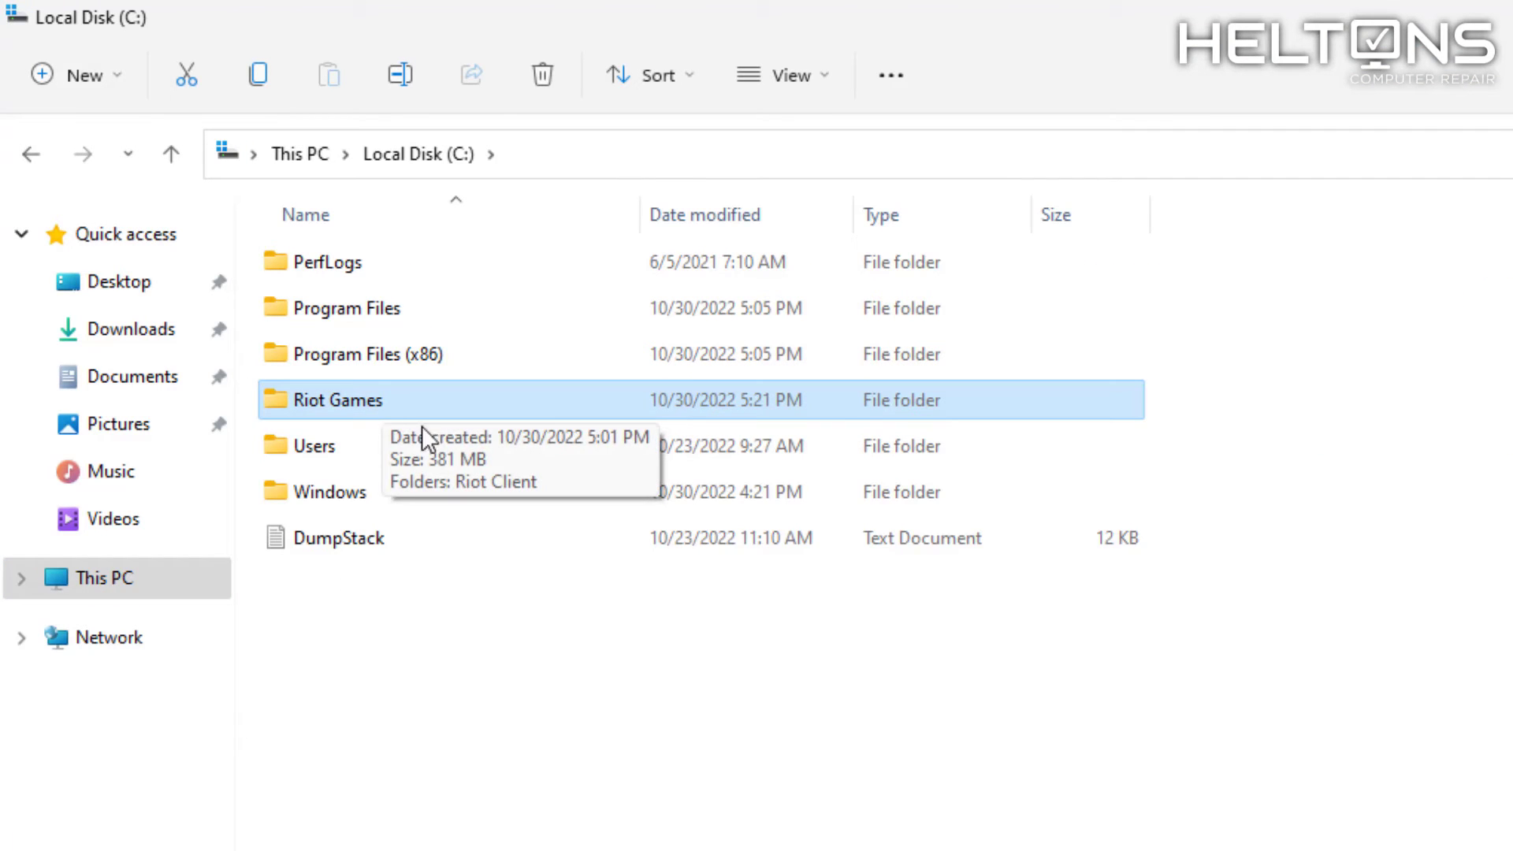
right_click(413, 403)
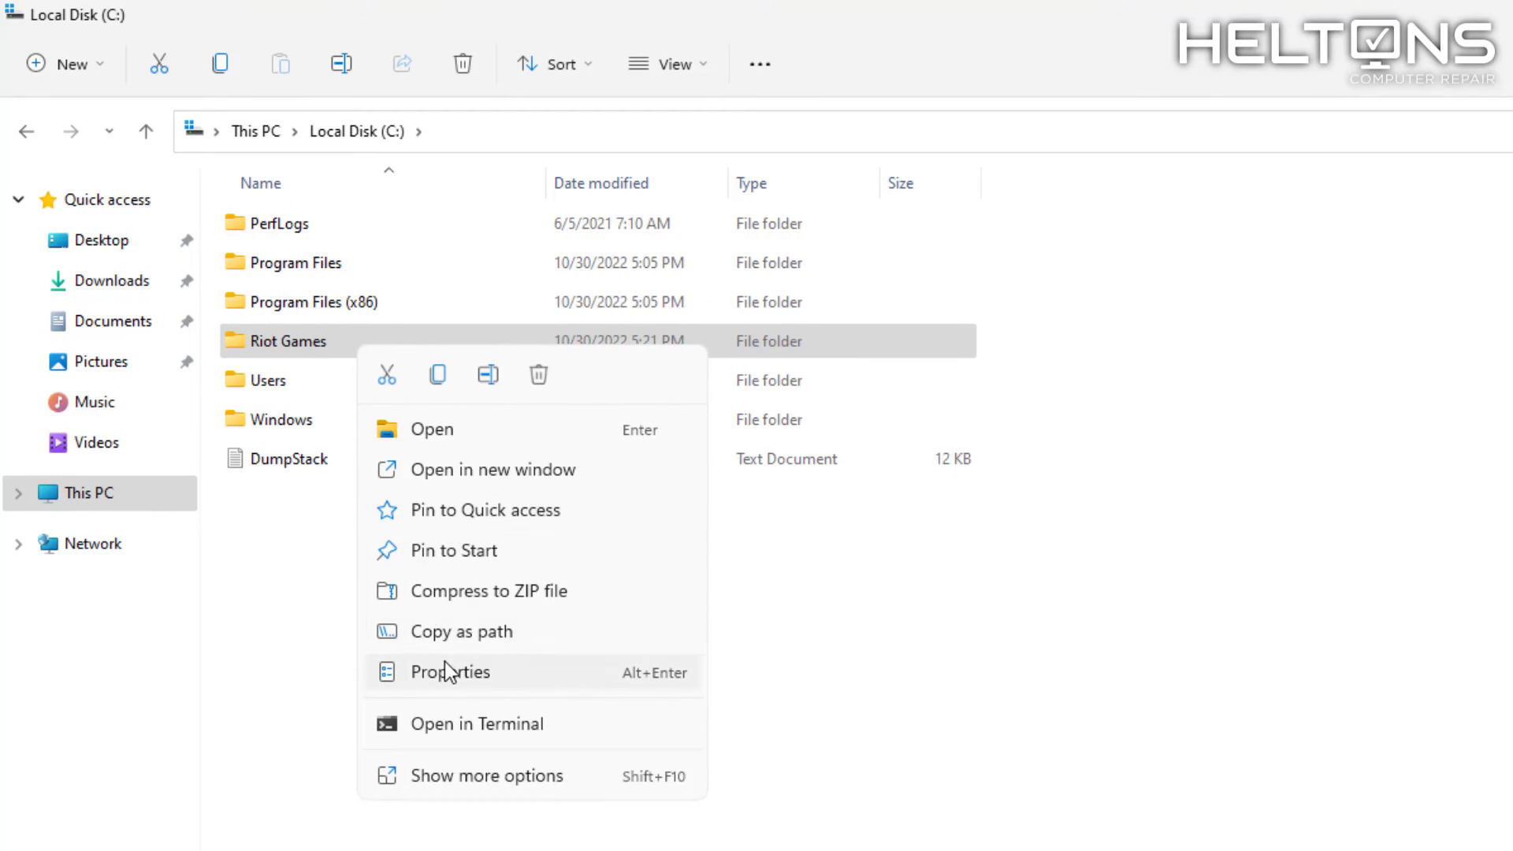
left_click(538, 376)
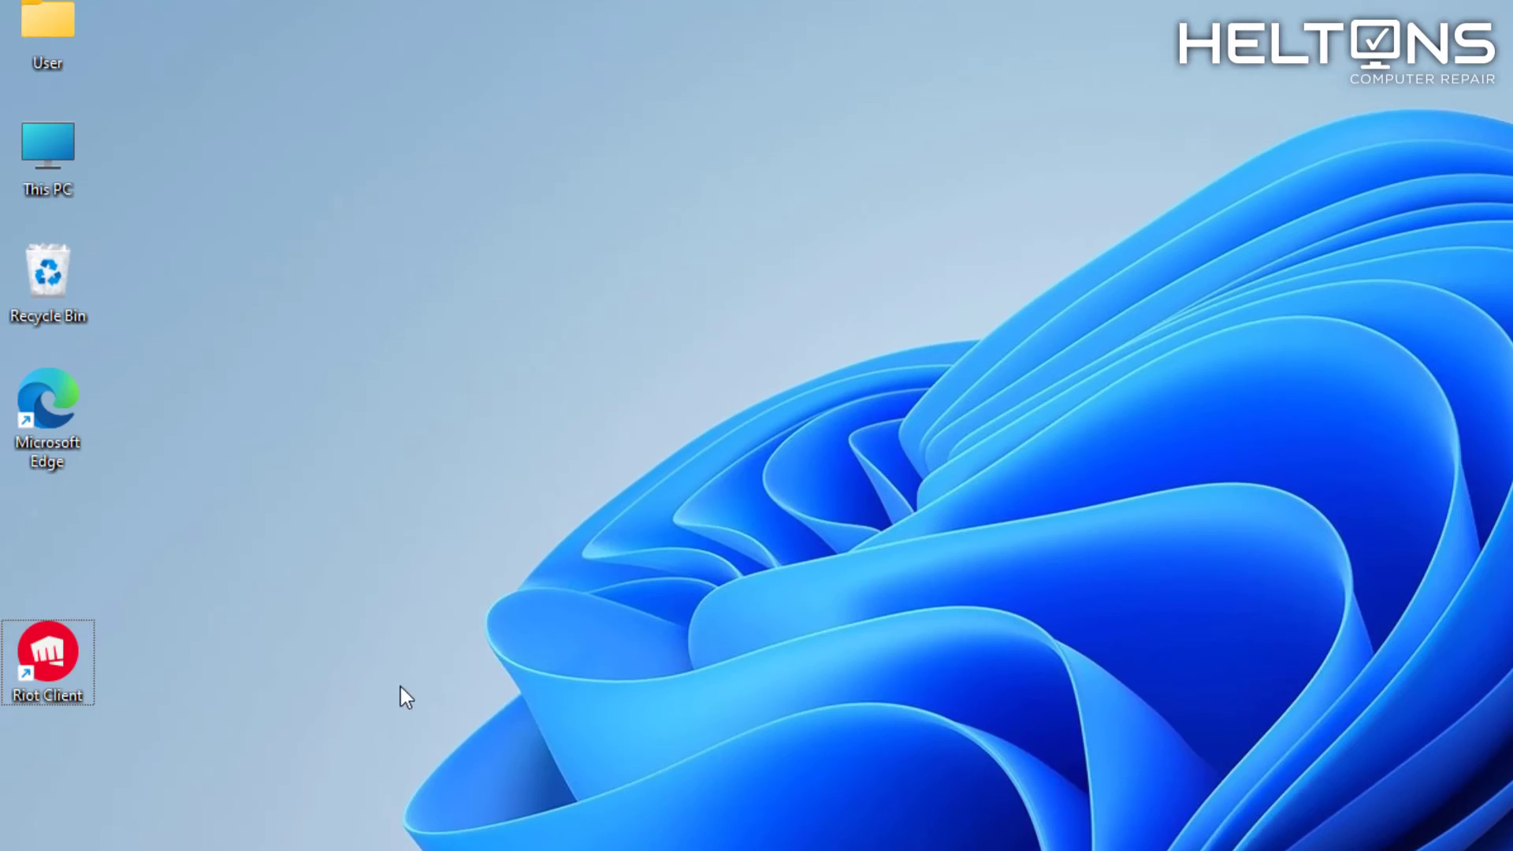
key("ctrl+shift+Escape")
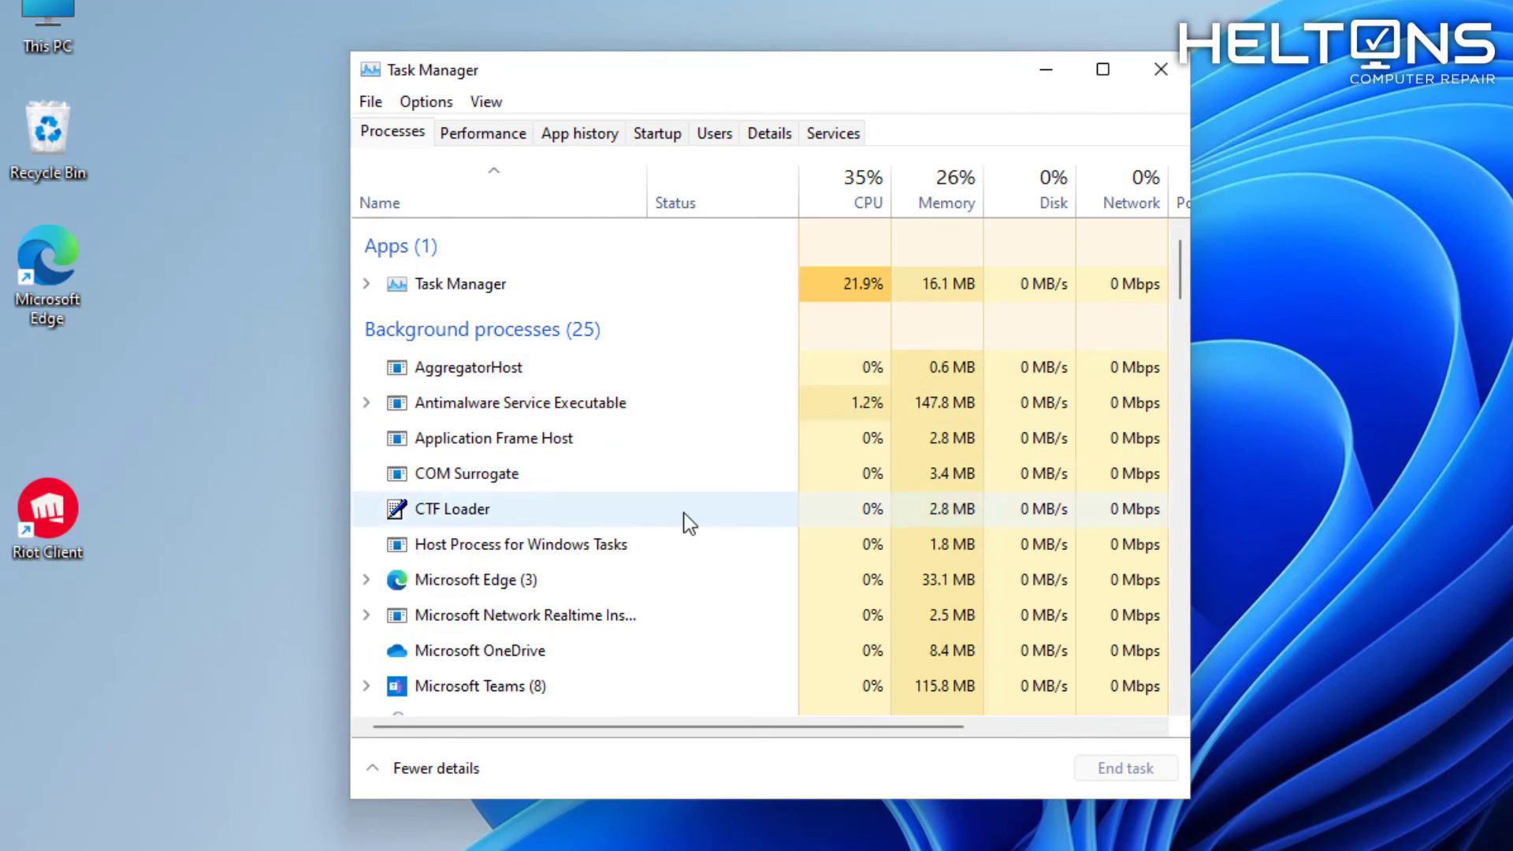
scroll(681, 536, "down", 5)
scroll(681, 590, "down", 8)
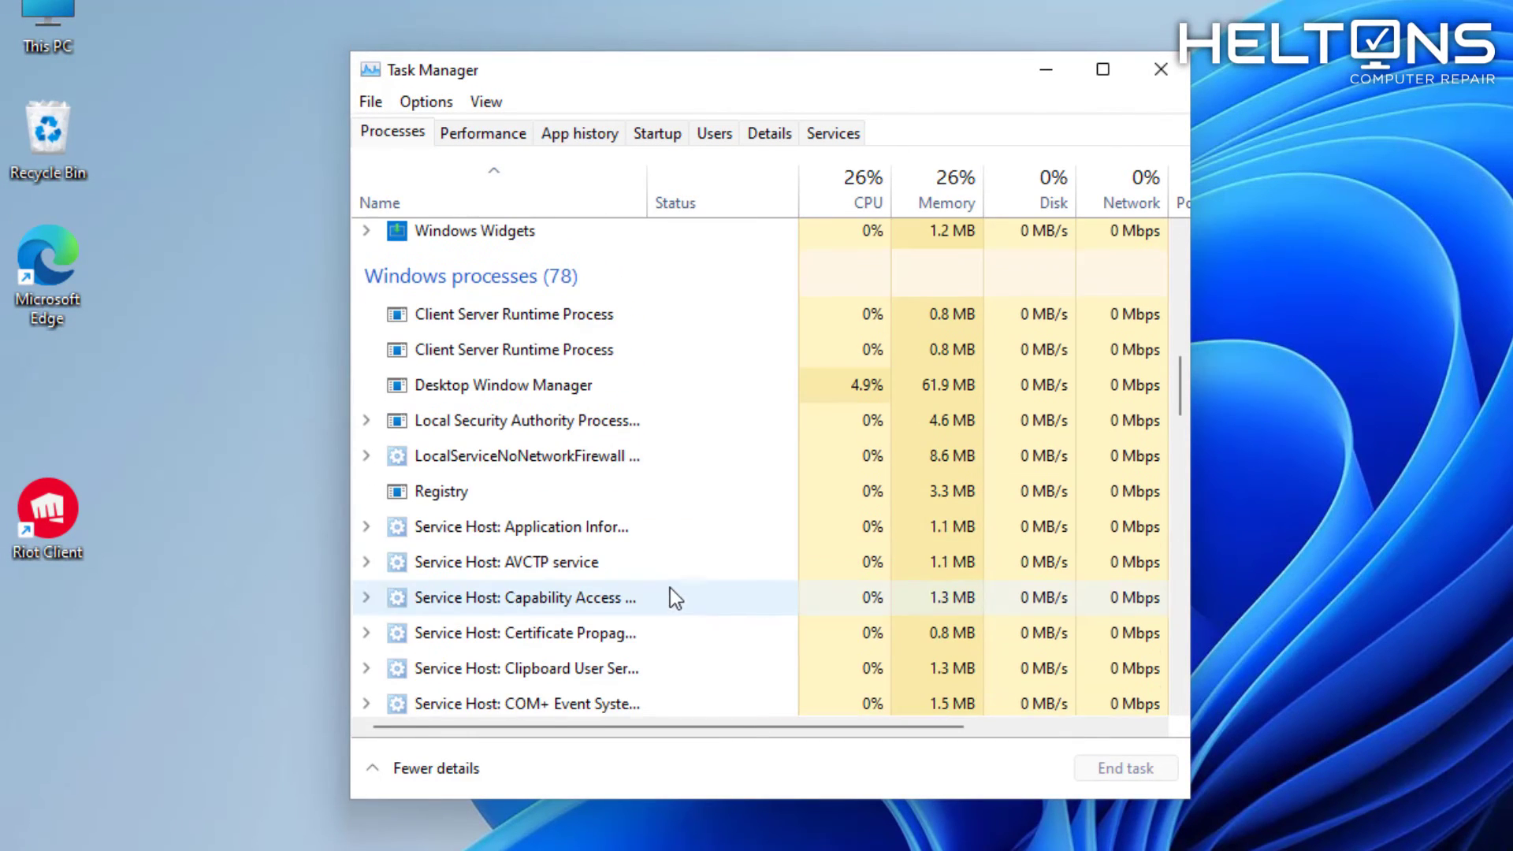
left_click(1163, 68)
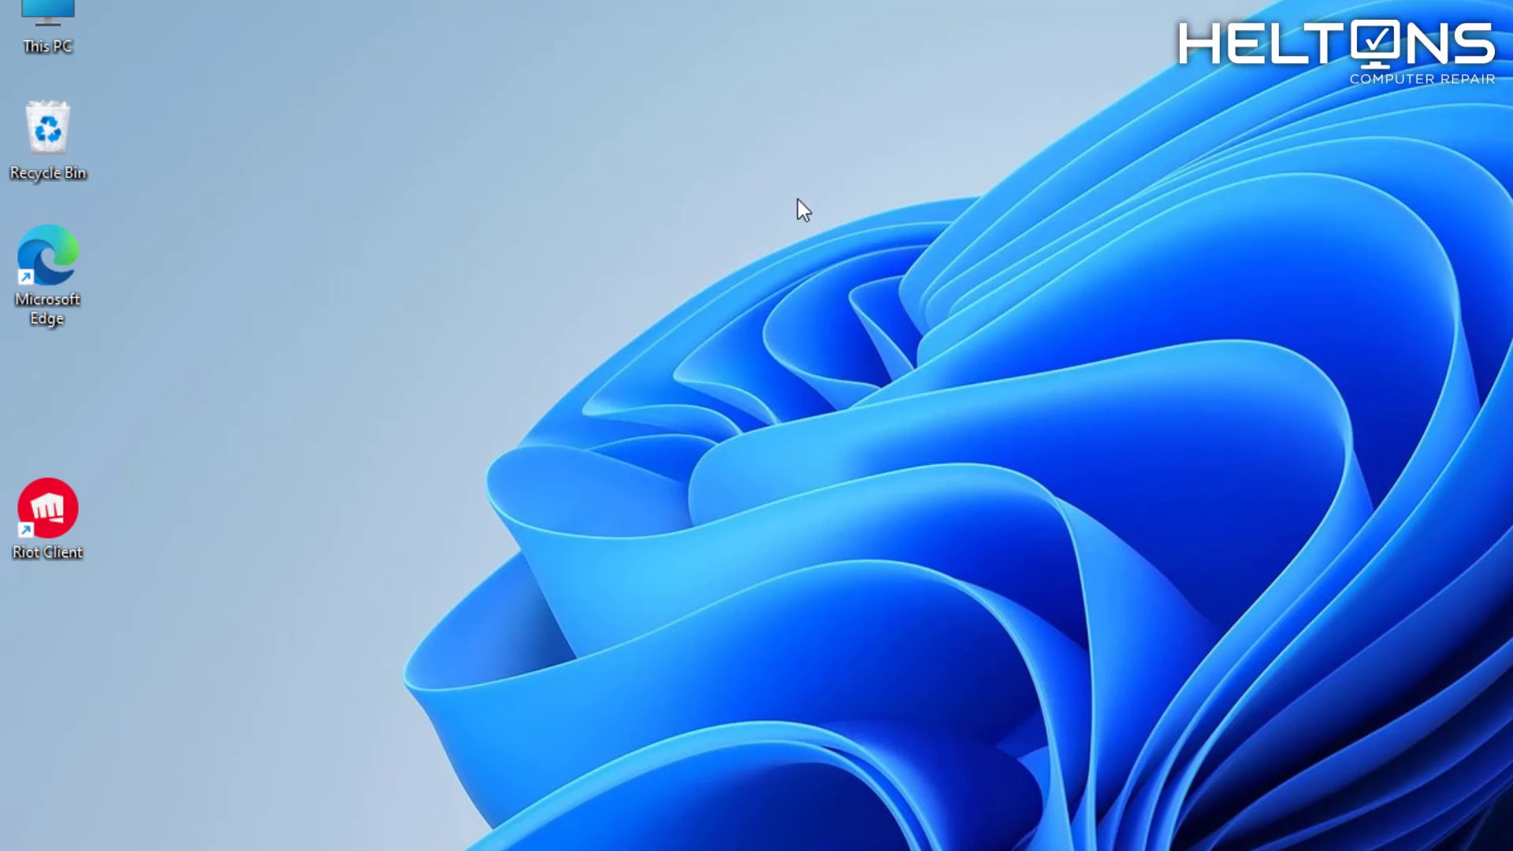
double_click(36, 536)
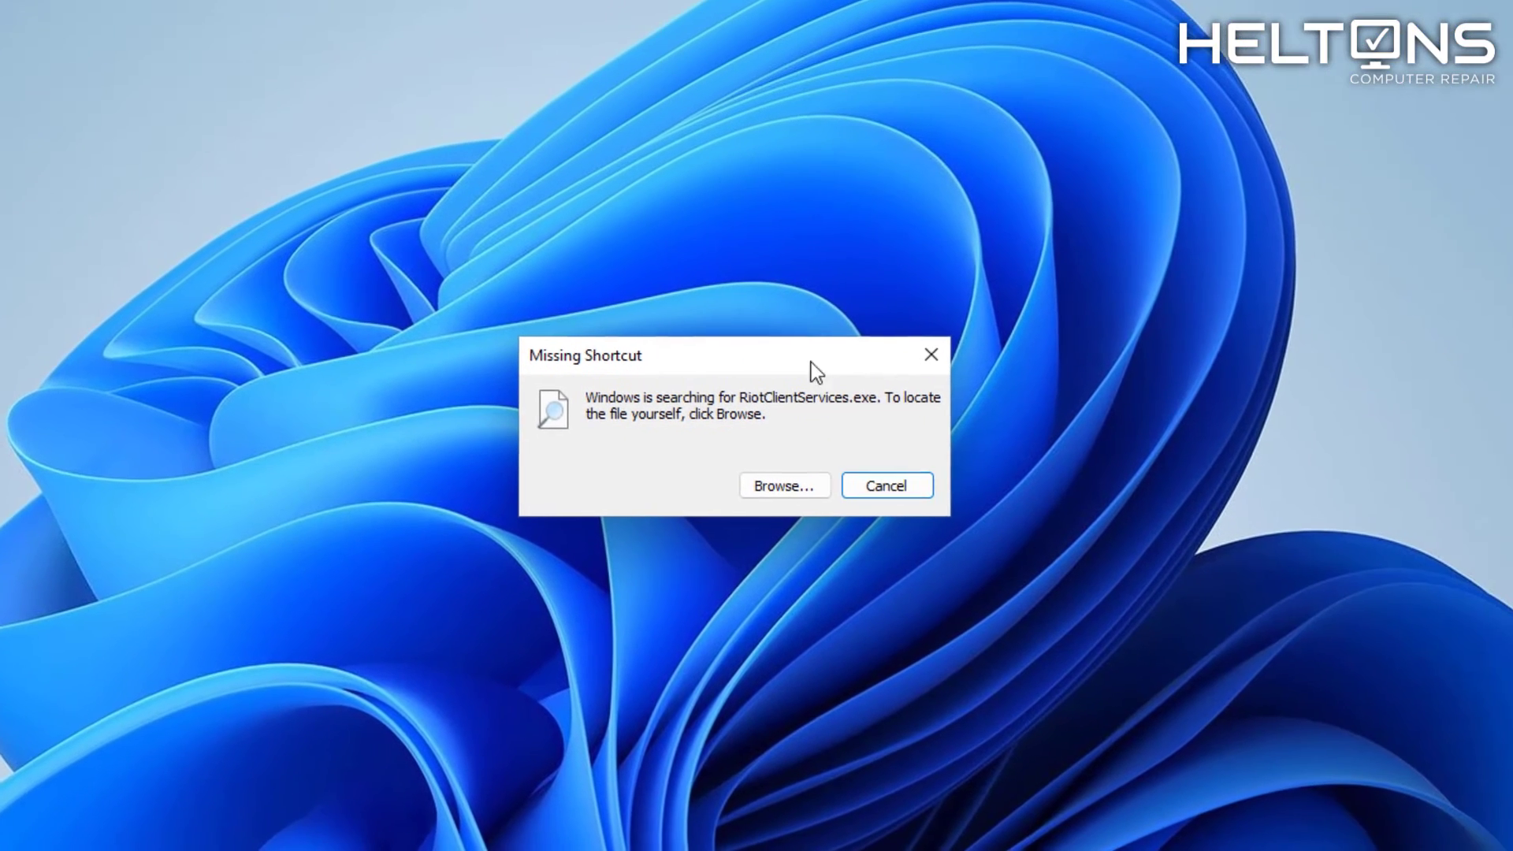
left_click(849, 489)
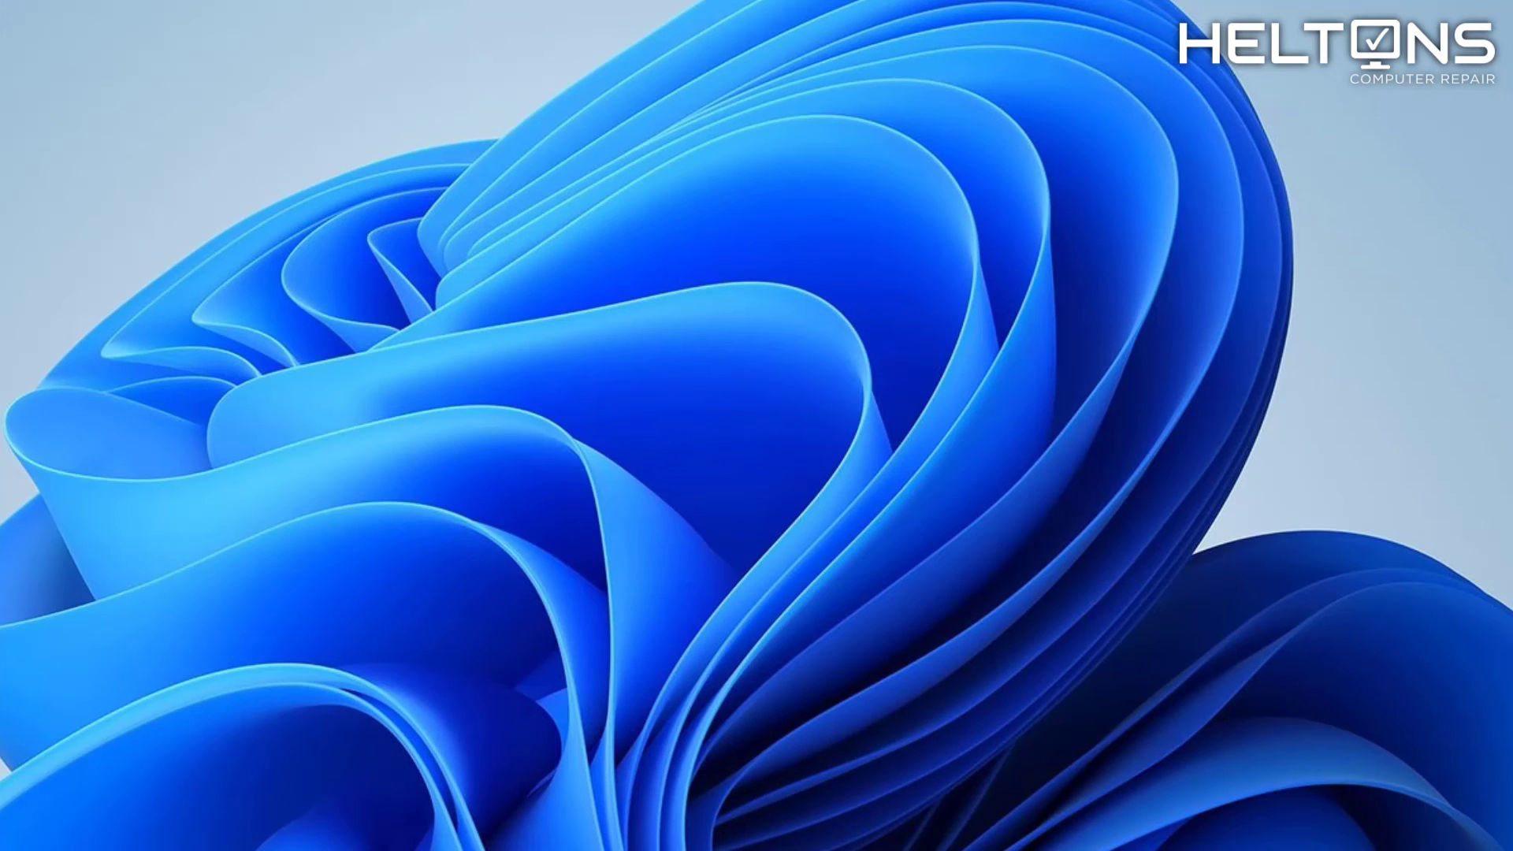
- Remove Riot Client from the Start menu's Recommended list
key("super")
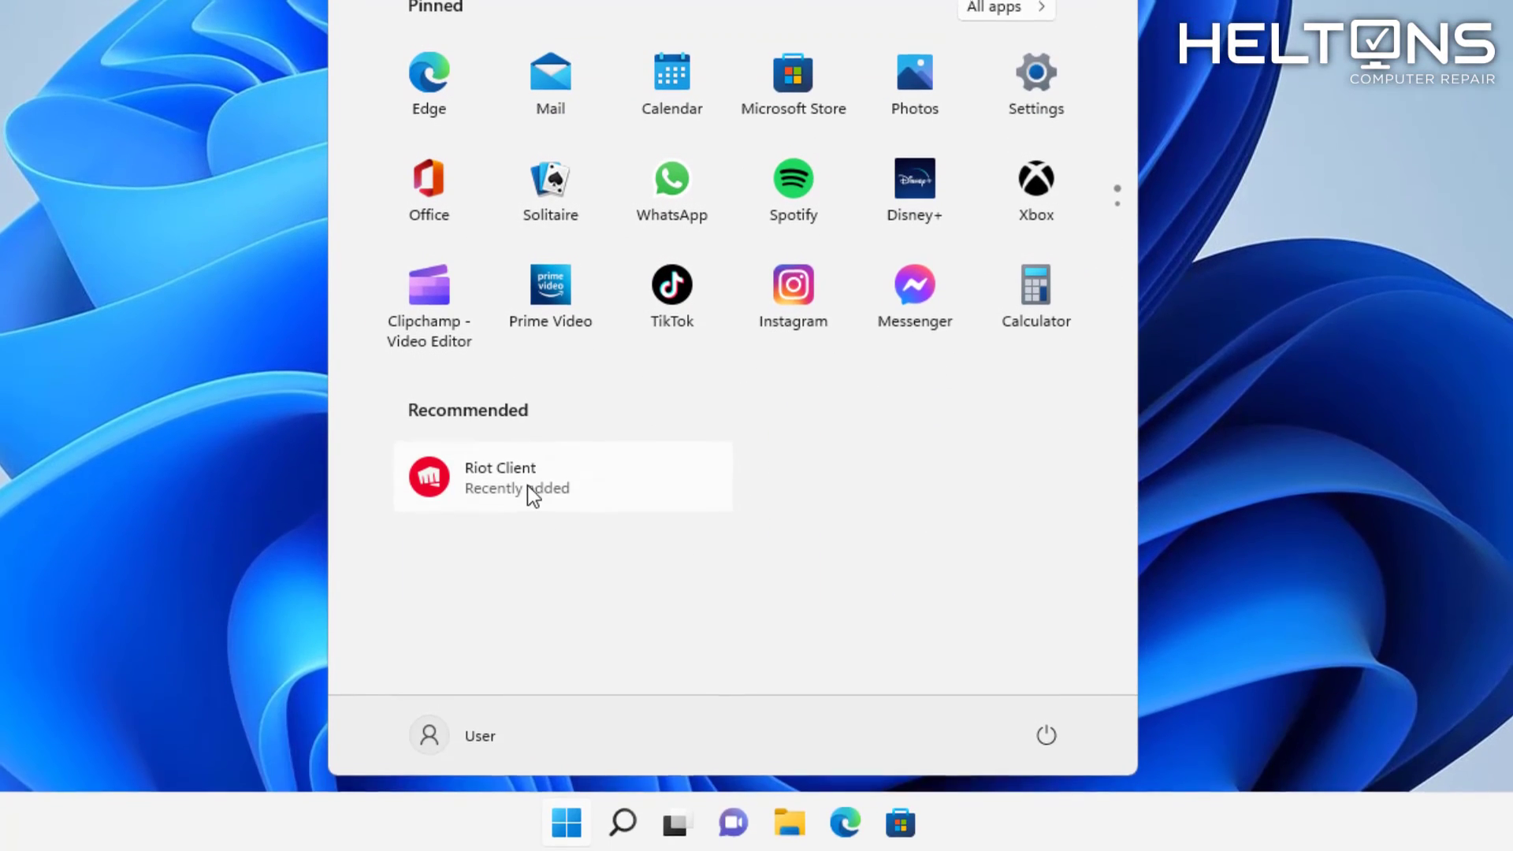
right_click(530, 782)
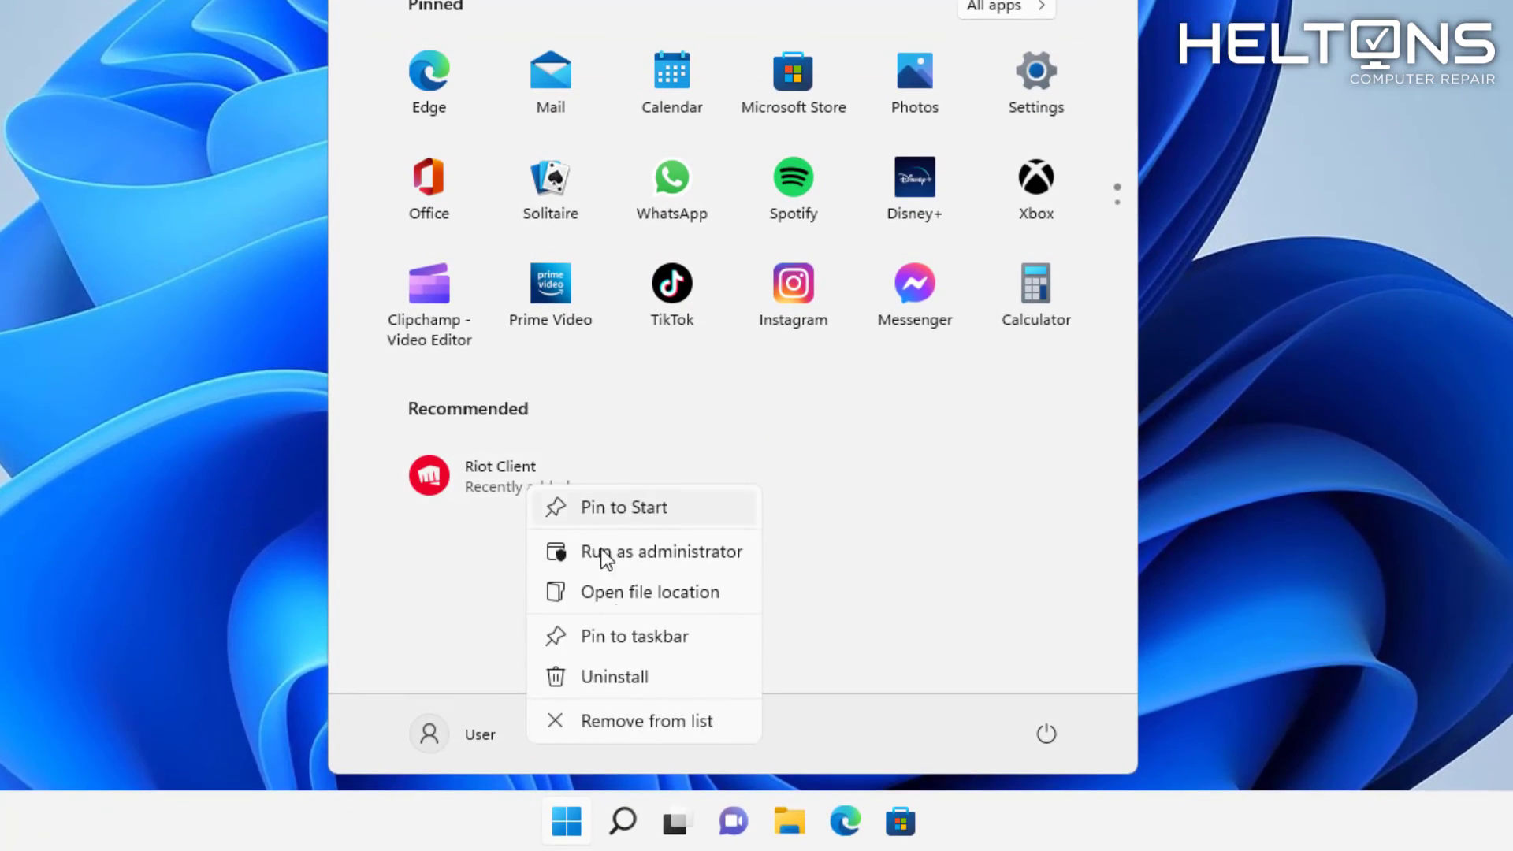
left_click(627, 719)
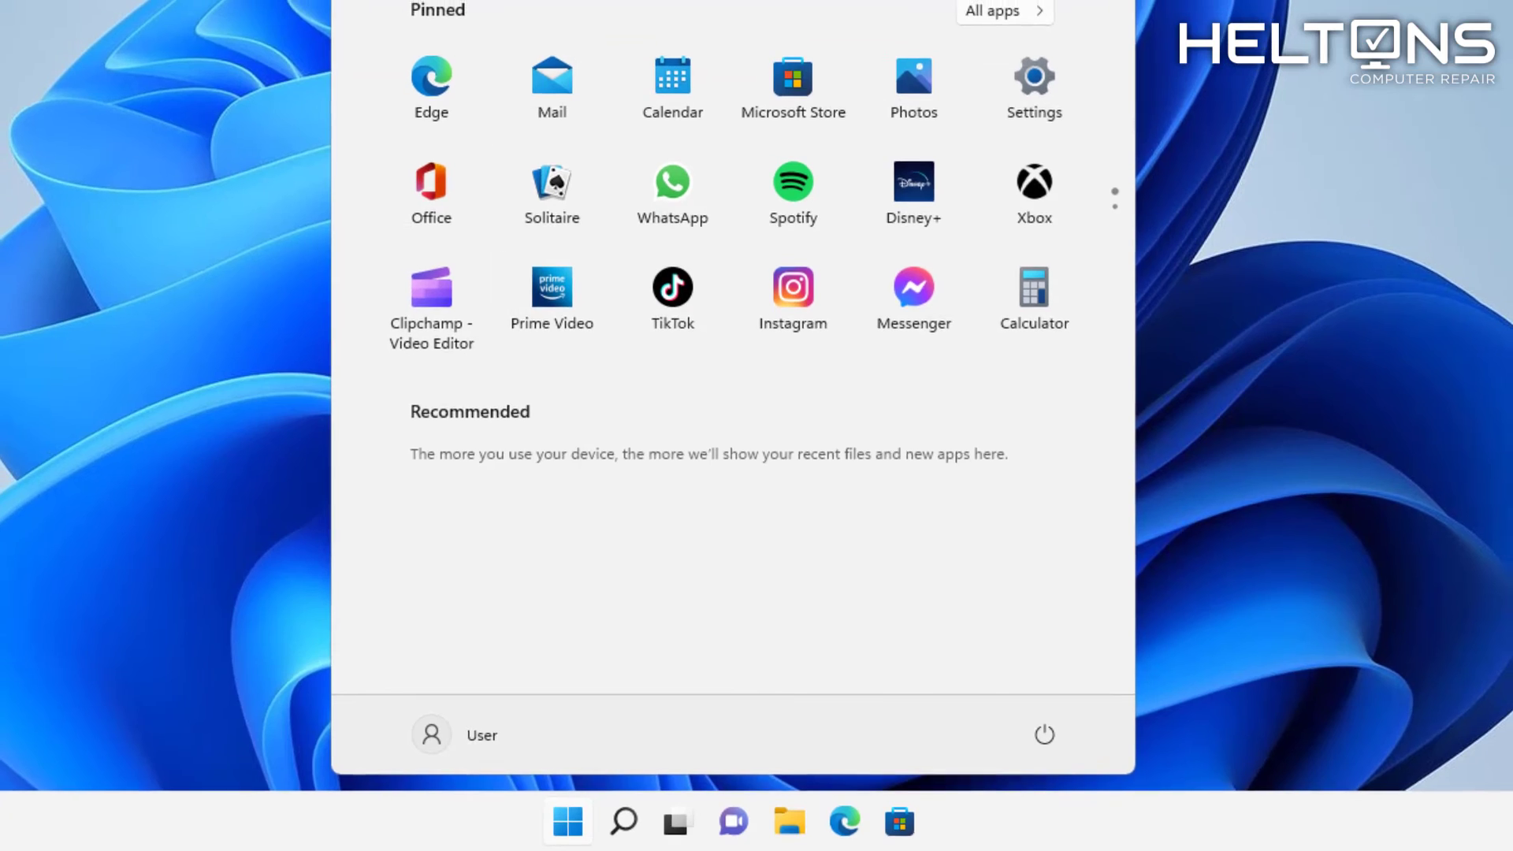
- Locate the Riot Client shortcut via search and delete the Start Menu Programs Riot Games folder
key("super+s")
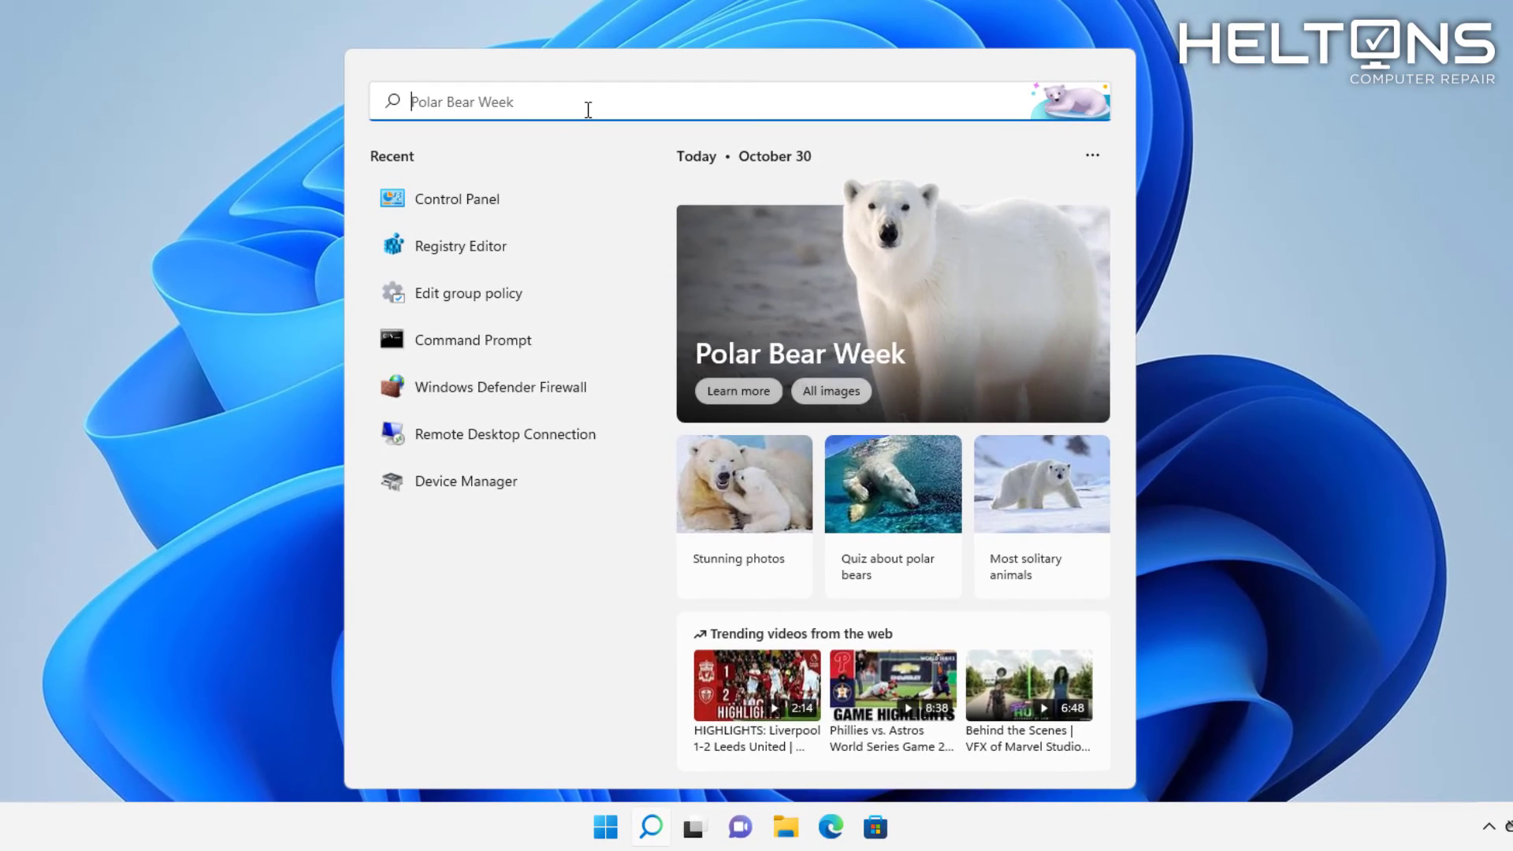
type("riot")
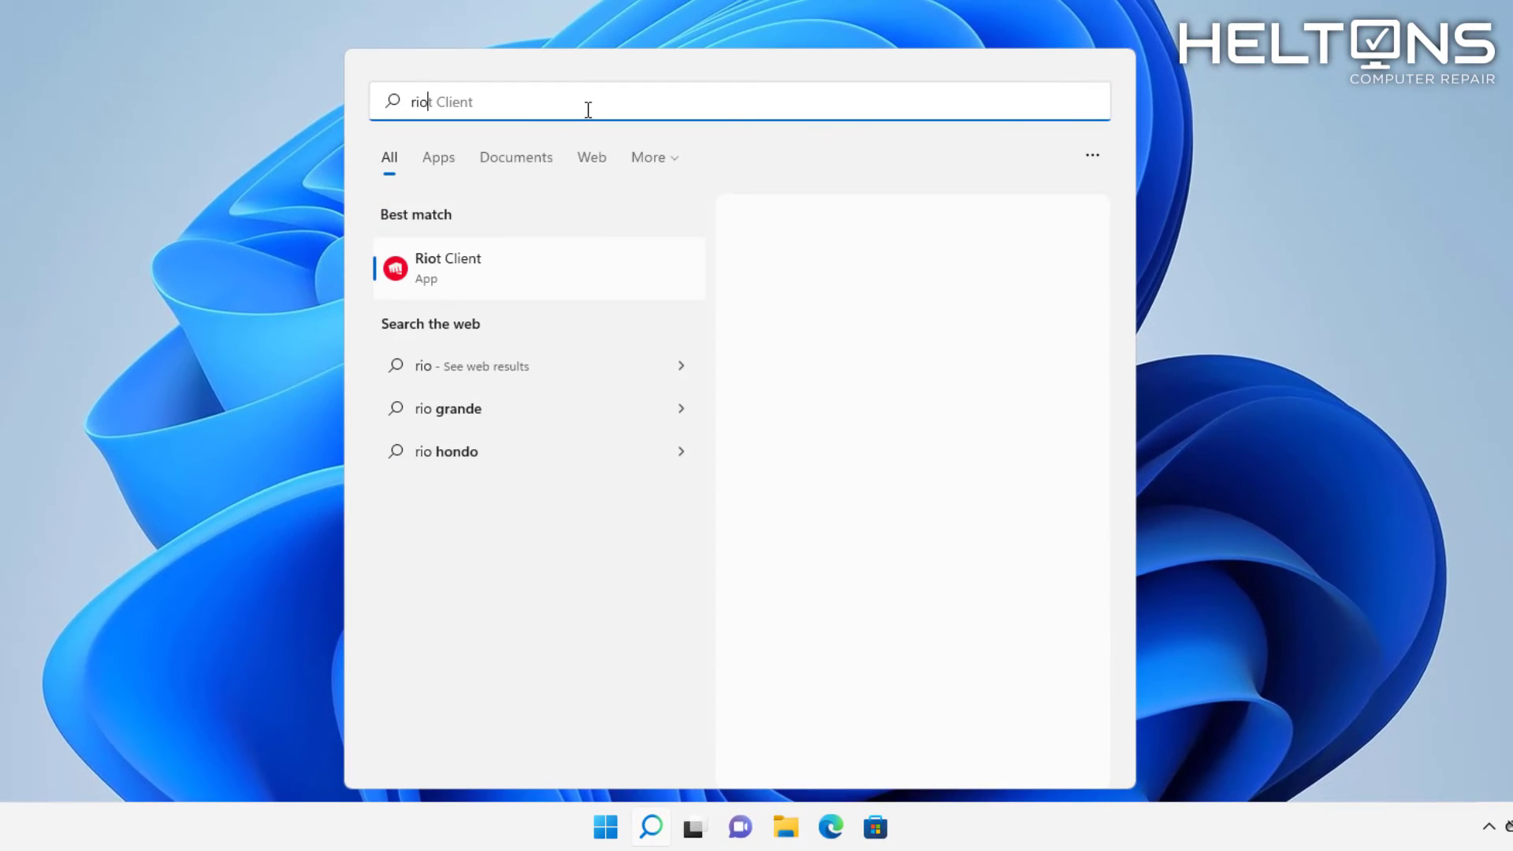
right_click(514, 282)
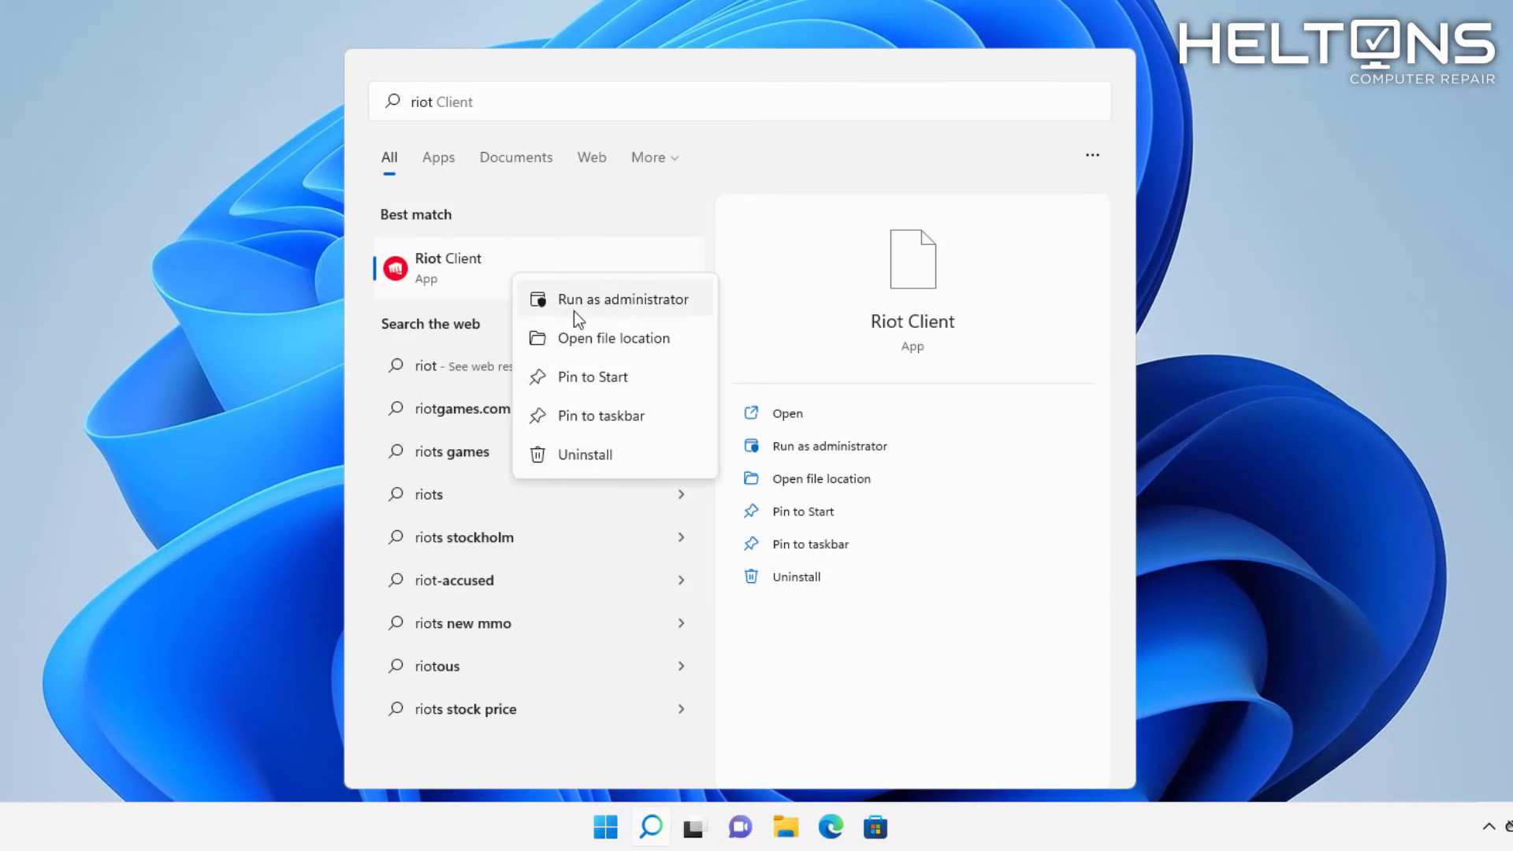
left_click(624, 344)
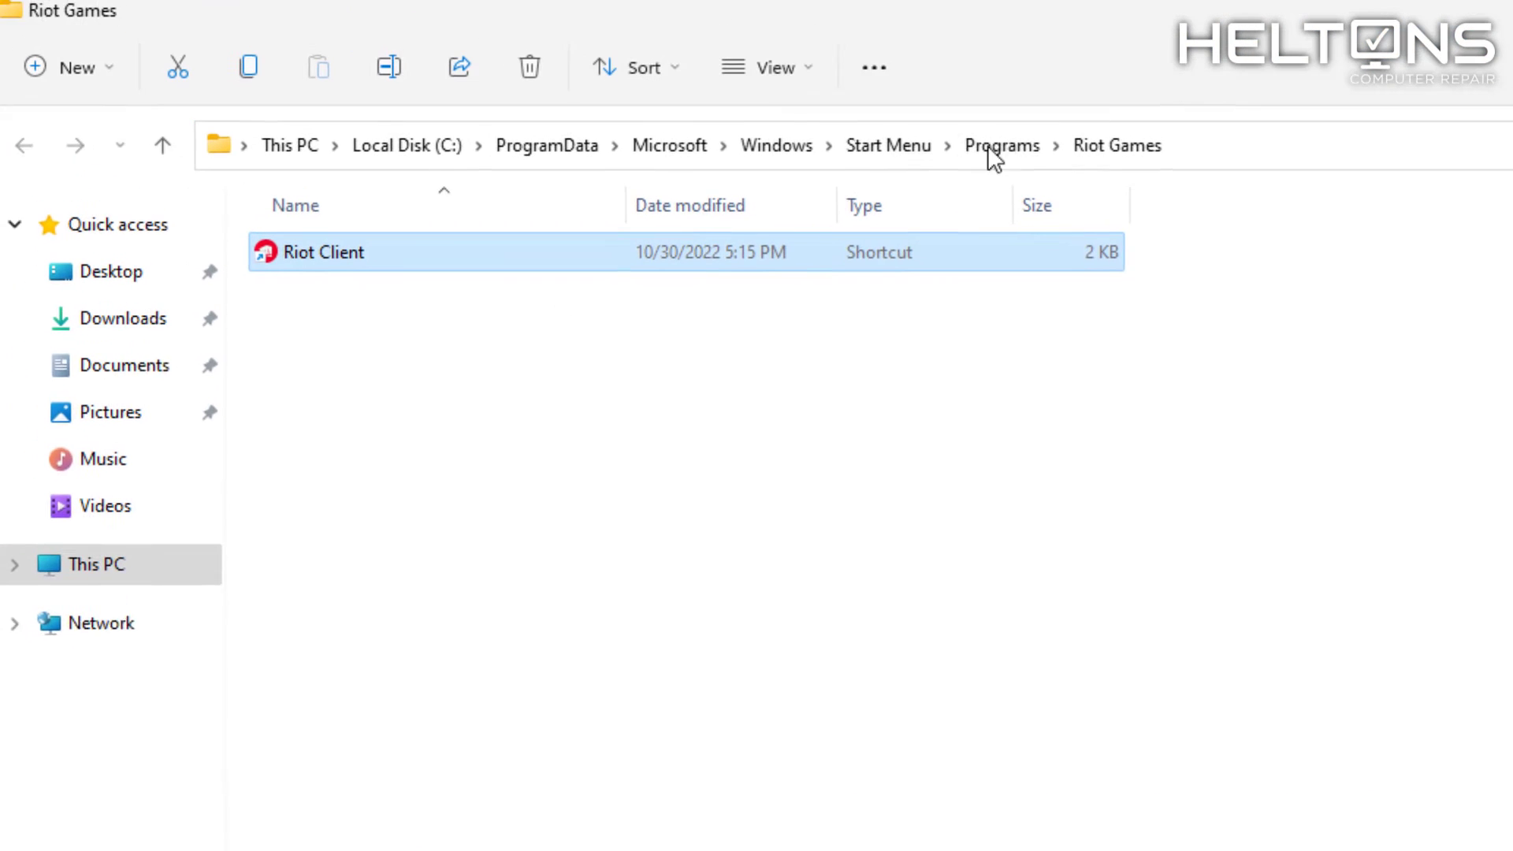
left_click(1003, 149)
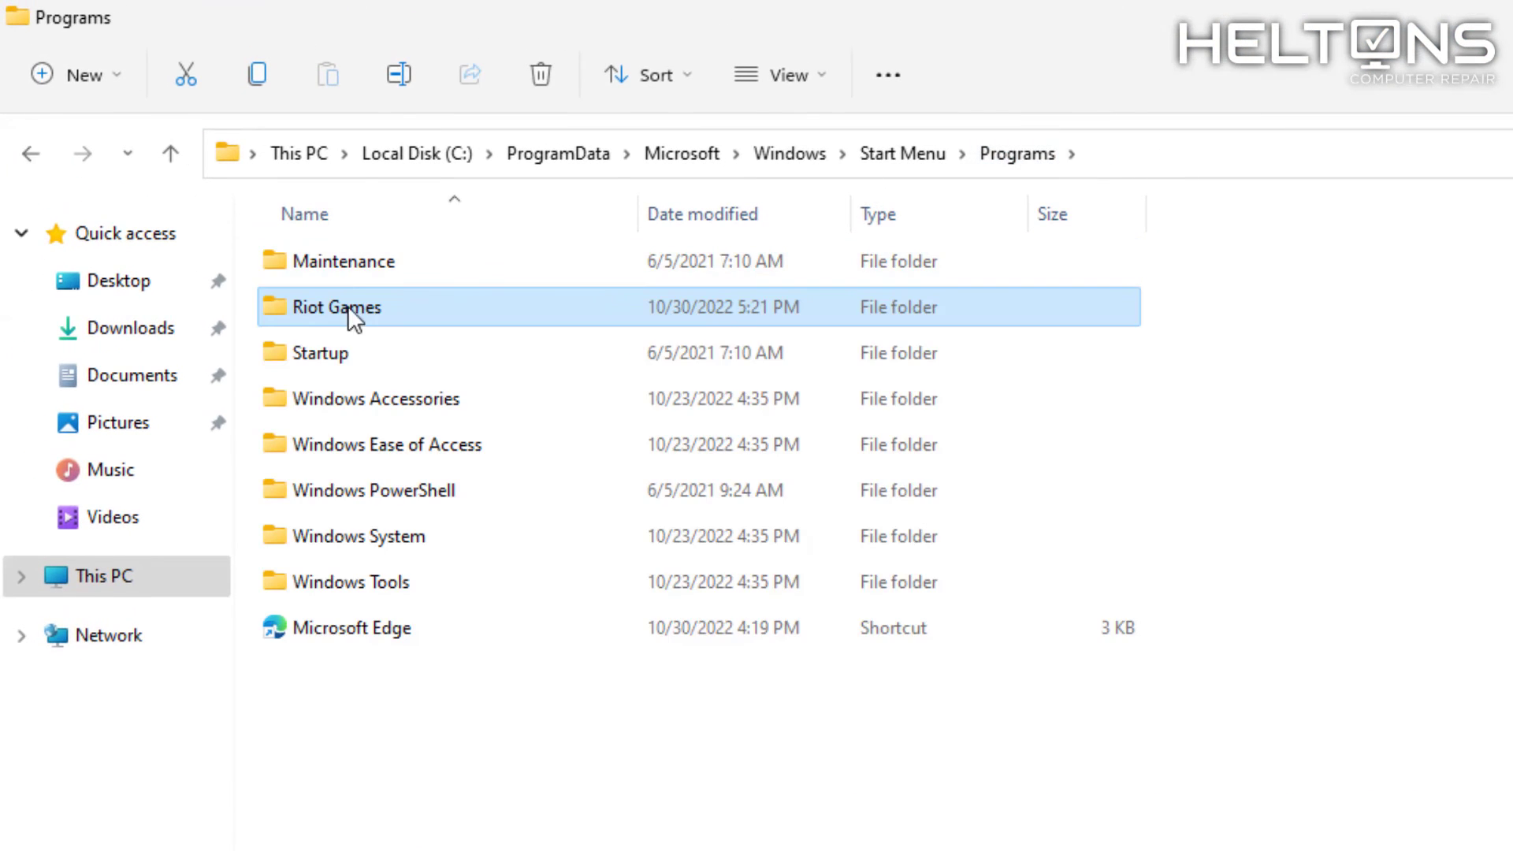
right_click(565, 298)
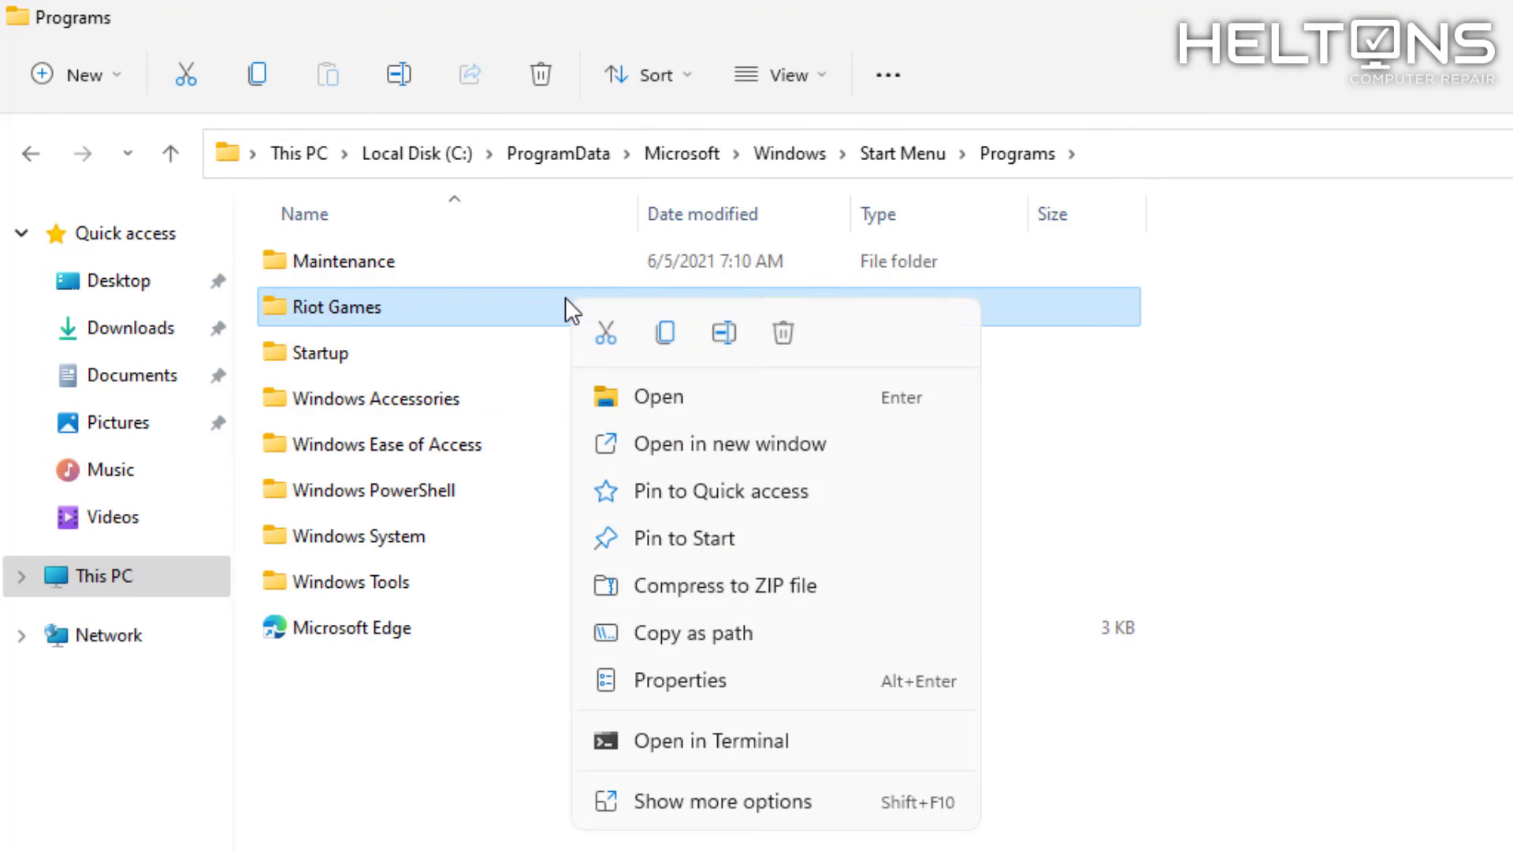
left_click(790, 337)
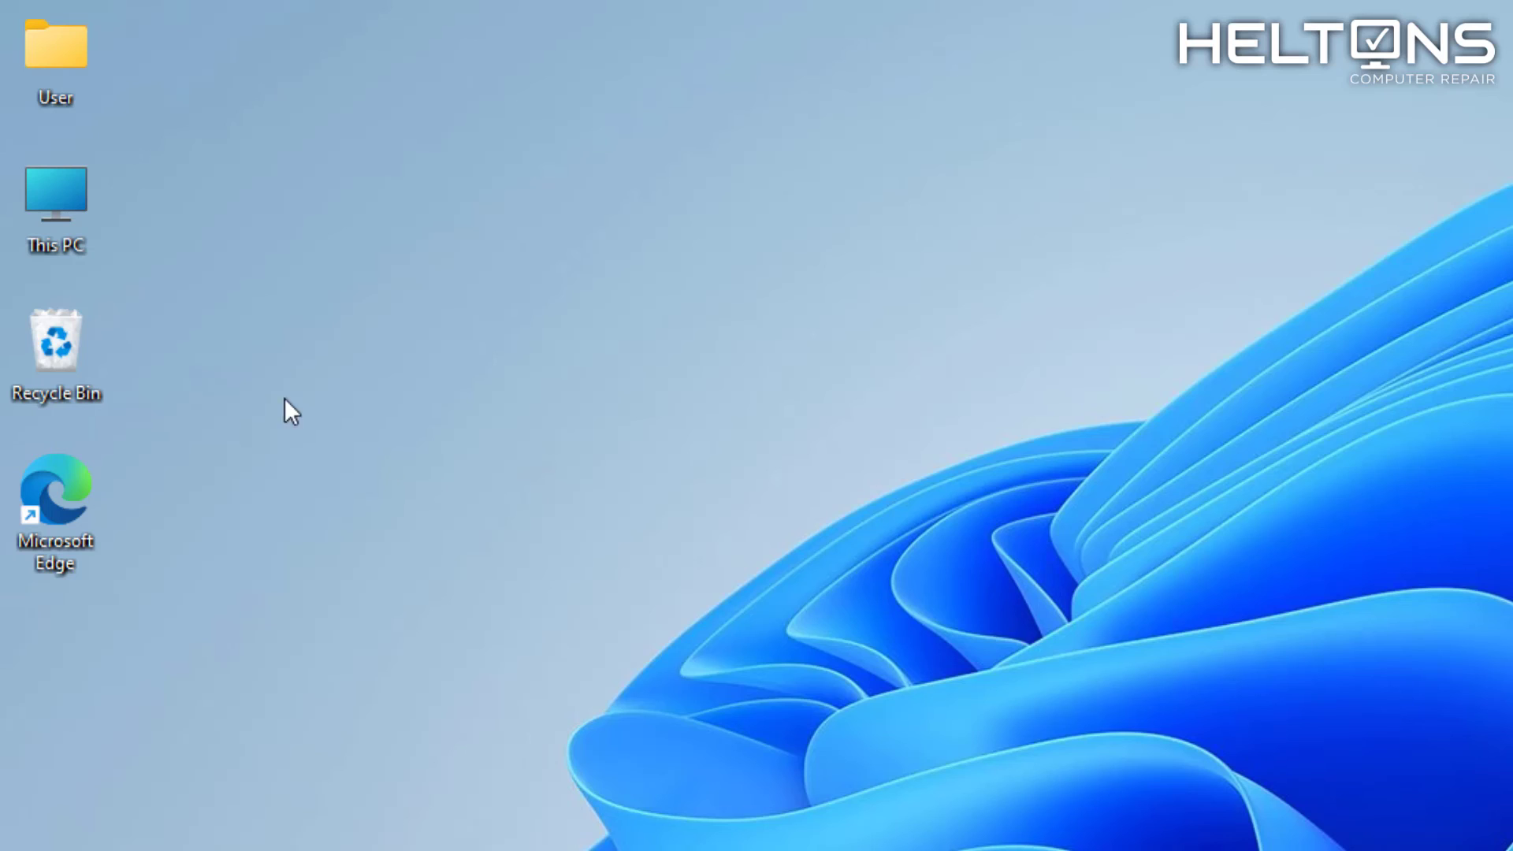
- Select the Riot Client shortcut and both Riot Games folders in the Recycle Bin and empty it permanently
double_click(44, 362)
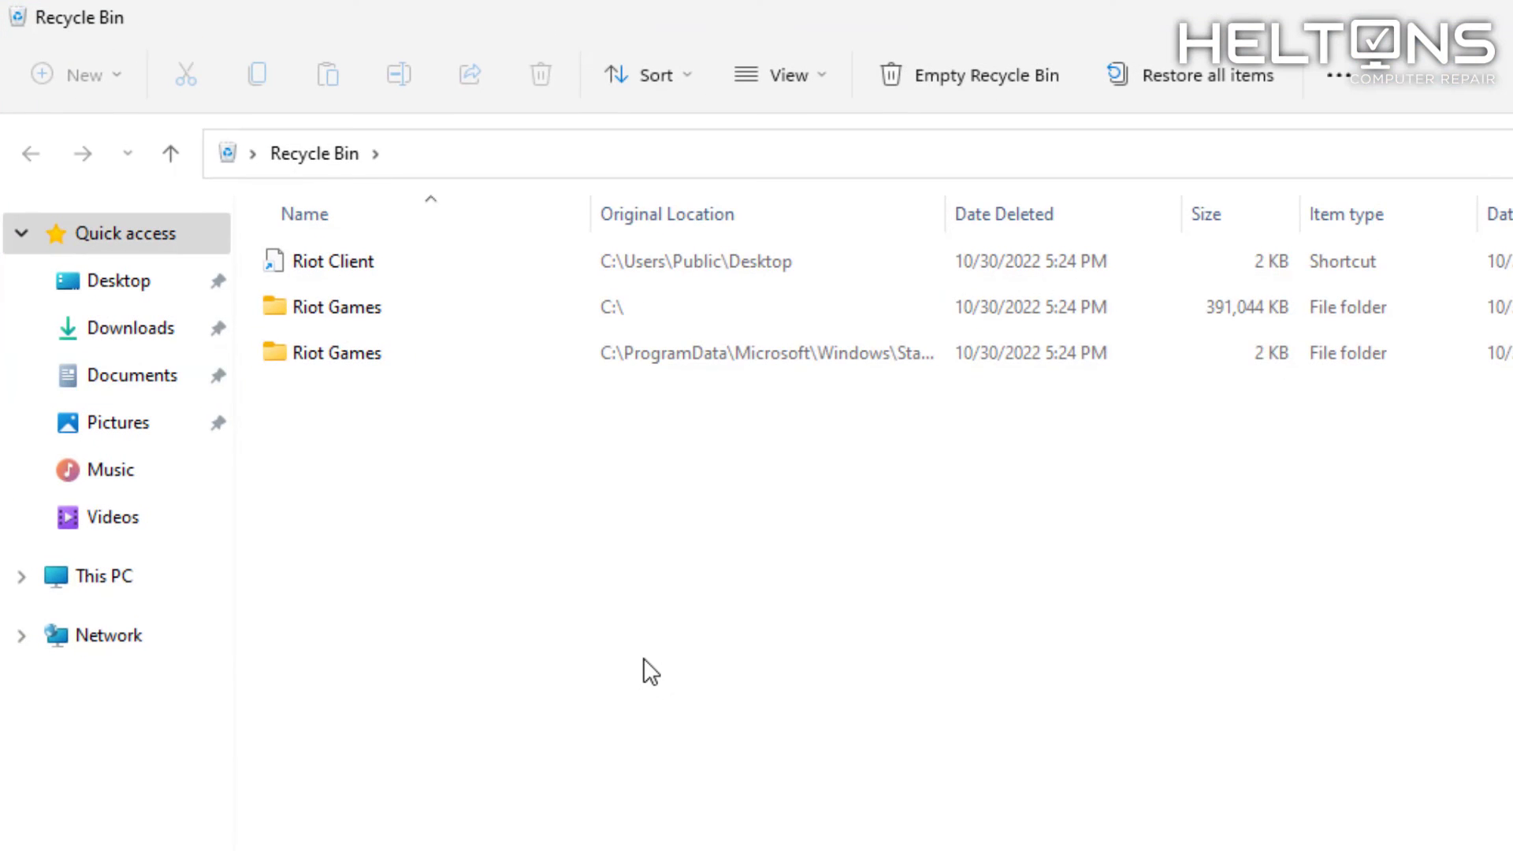
key("ctrl+a")
left_click_drag(1087, 795, 379, 250)
left_click(584, 561)
key("ctrl+a")
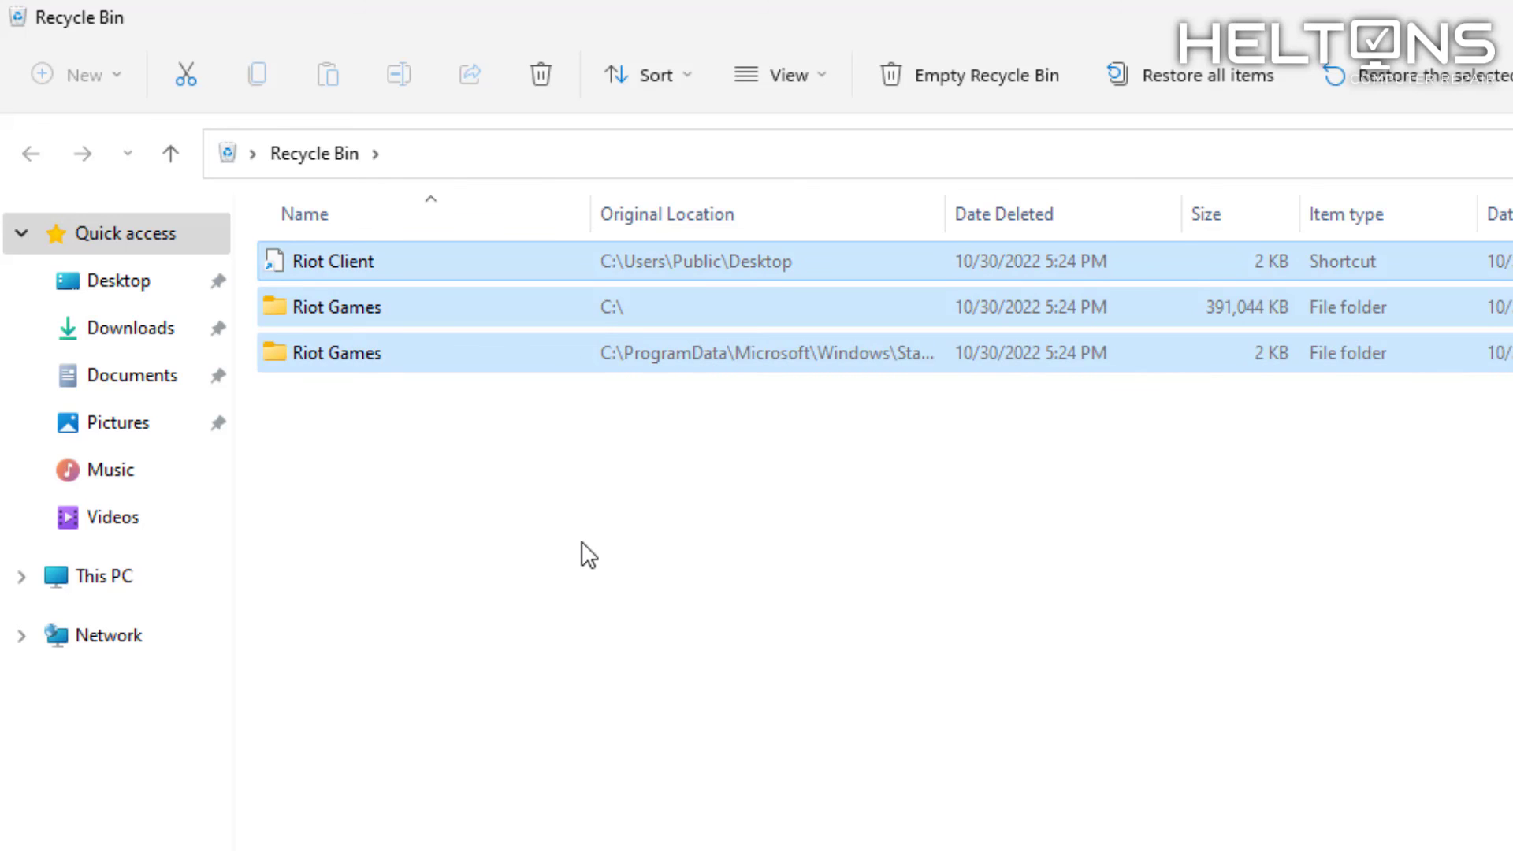
left_click(497, 413)
left_click_drag(498, 414, 378, 260)
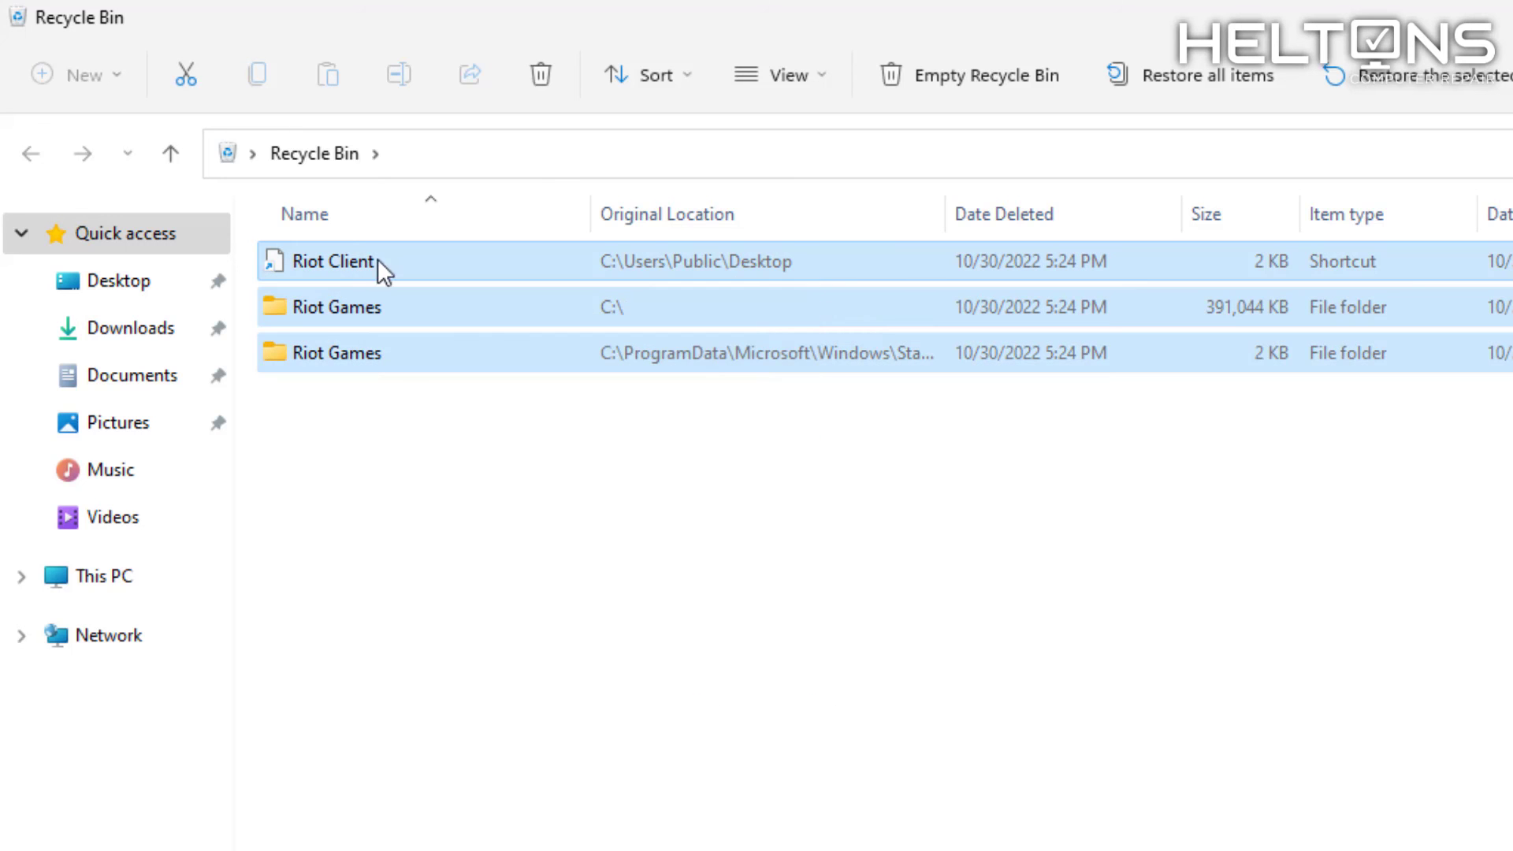
left_click(991, 89)
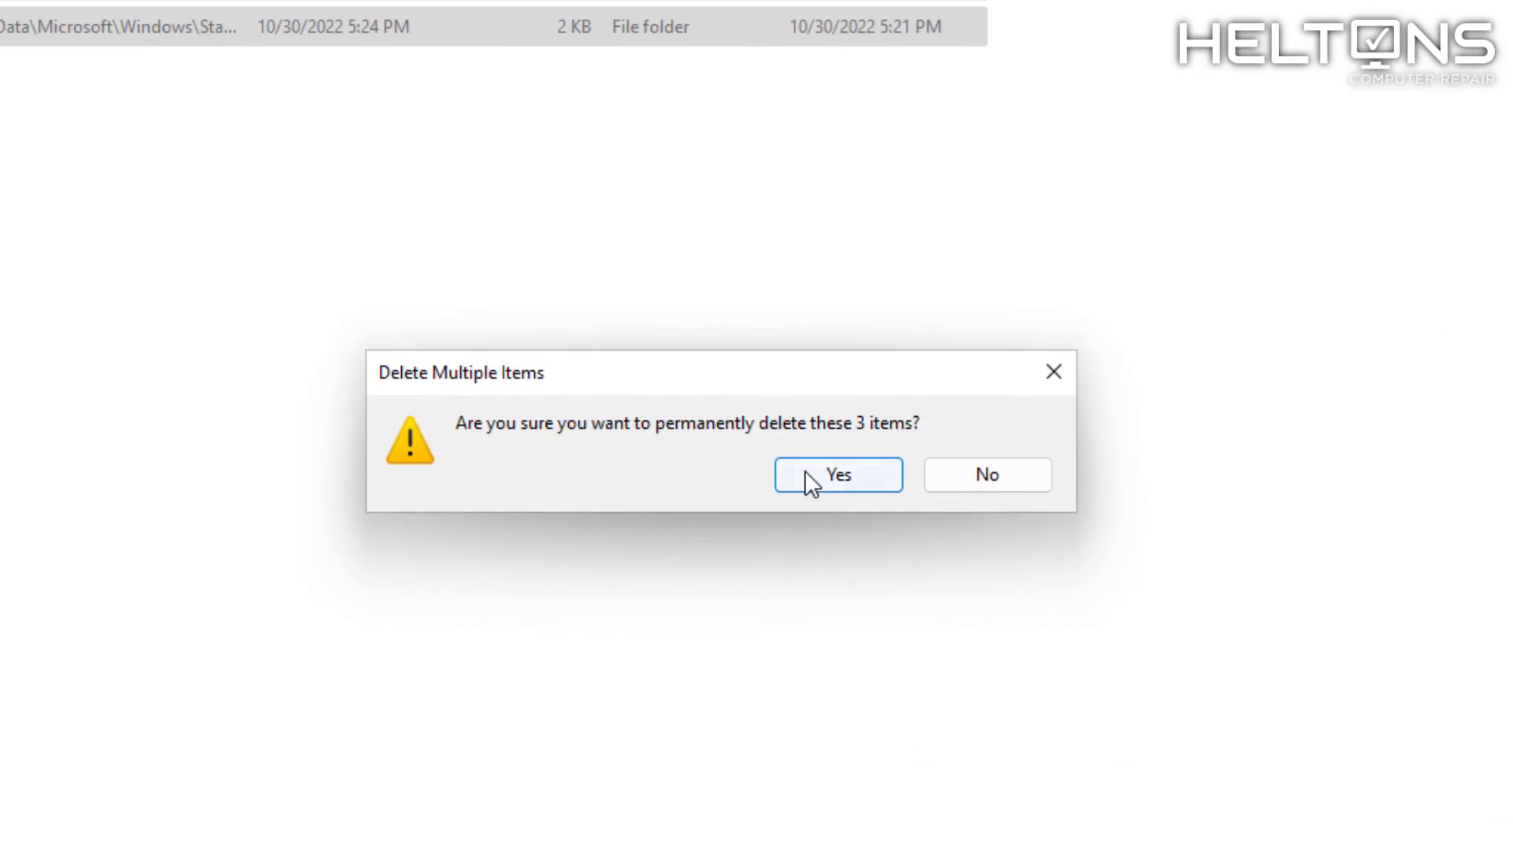
left_click(805, 472)
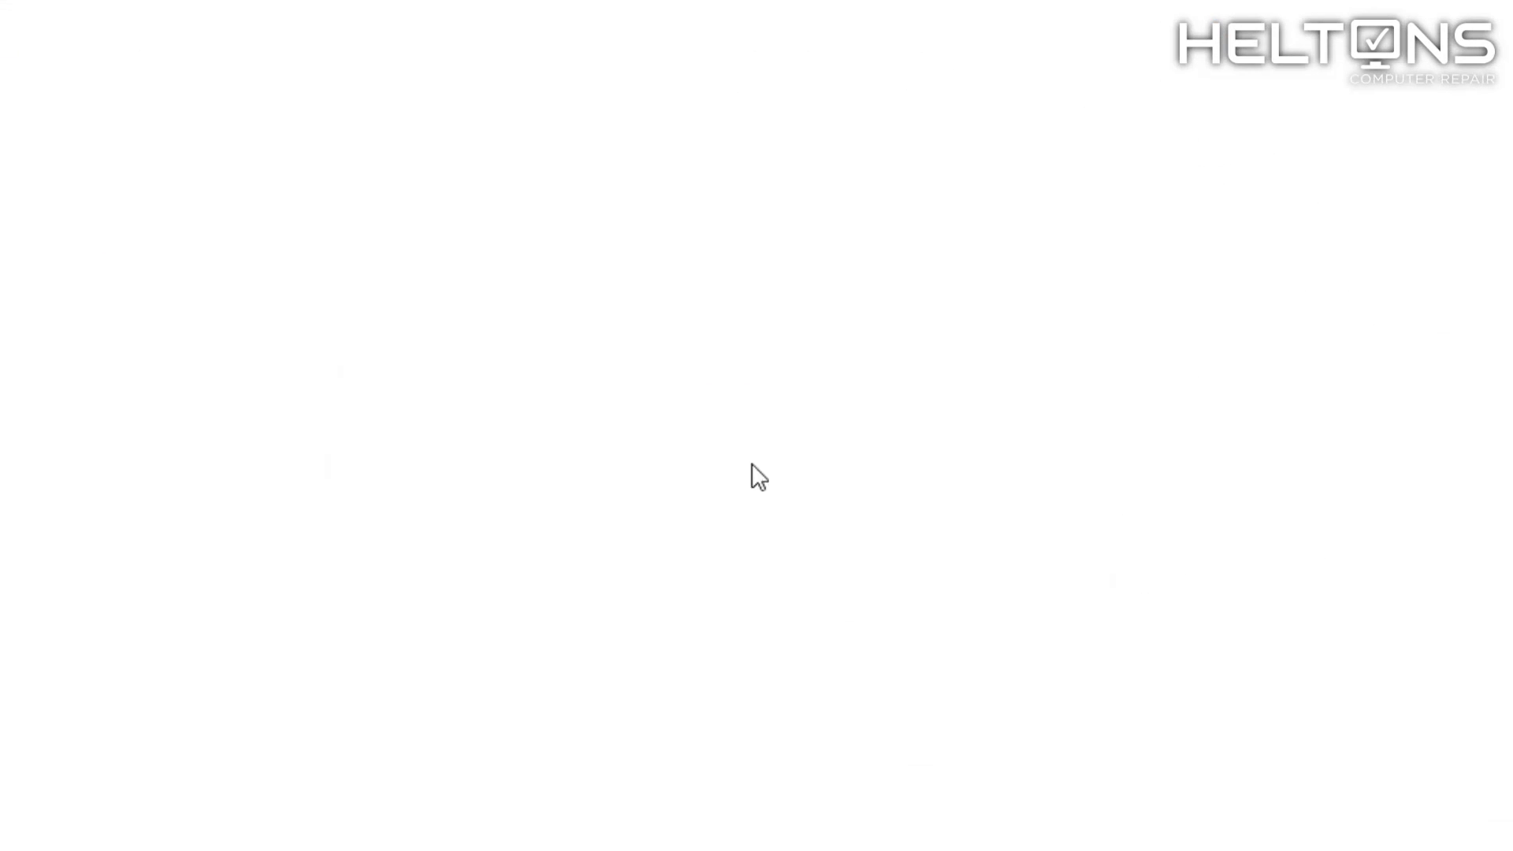